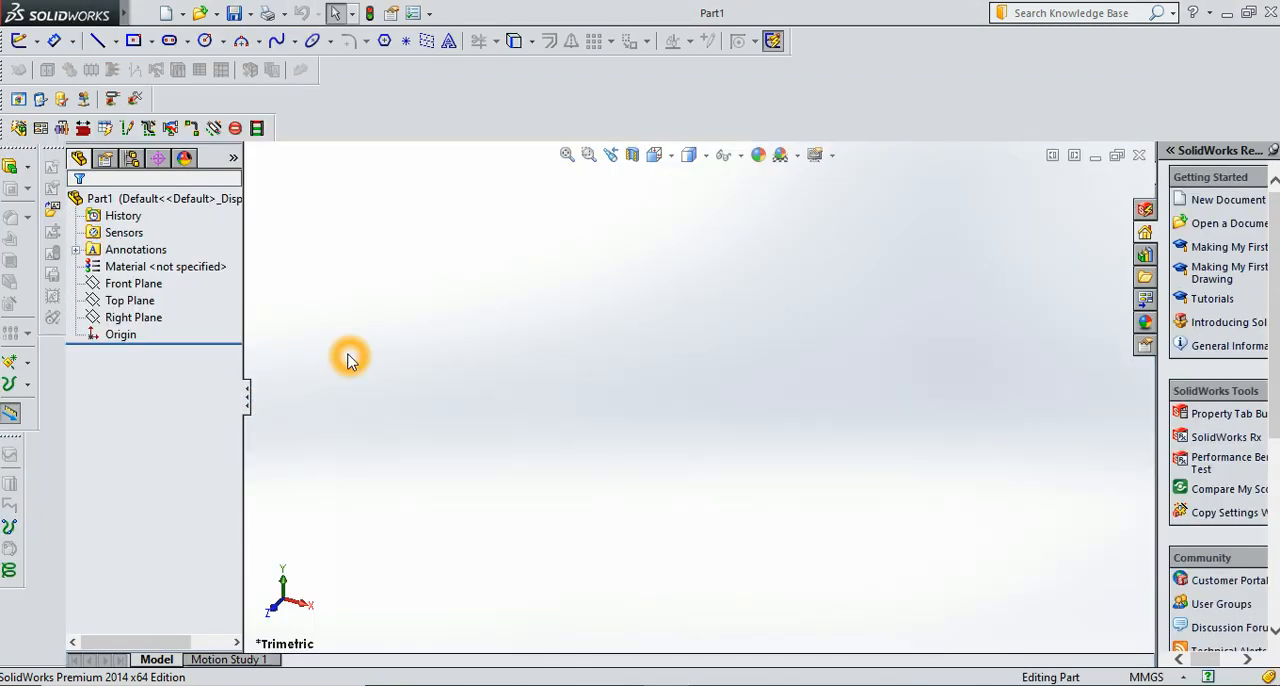
Sketch a circle of about 69 mm diameter on the Front Plane, centred on the origin
{"action": "left_click", "coordinate": [134, 285]}
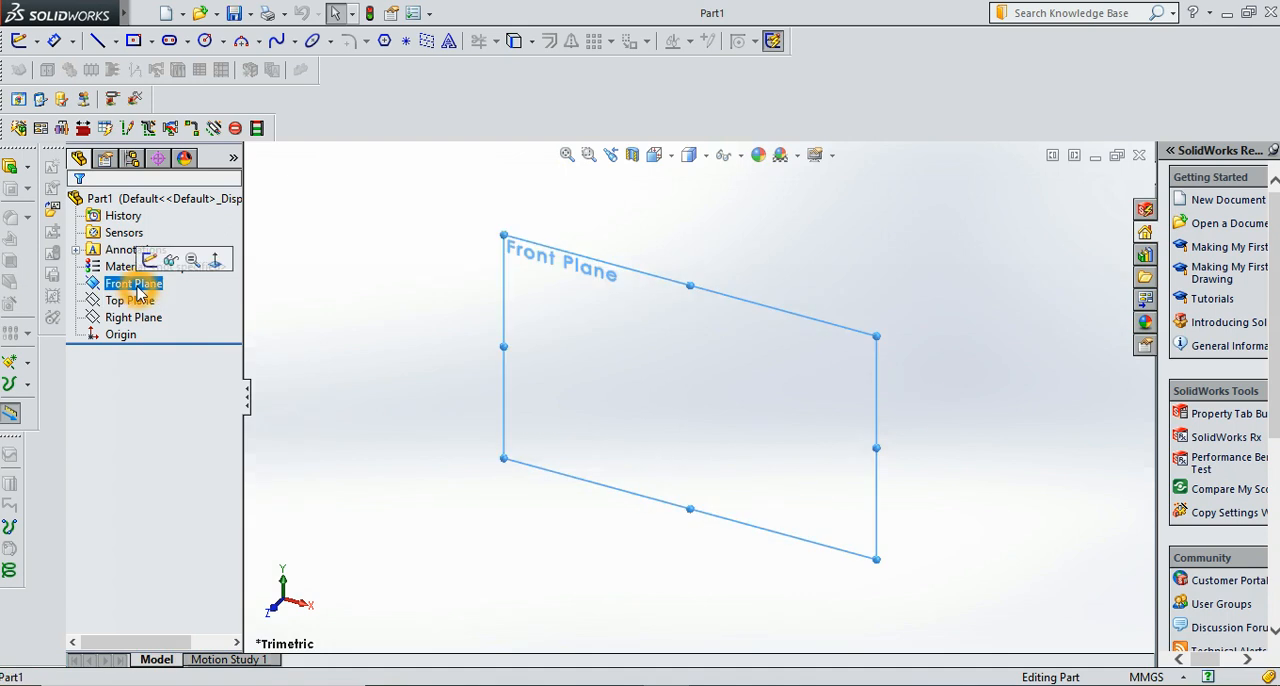
{"action": "left_click", "coordinate": [149, 261]}
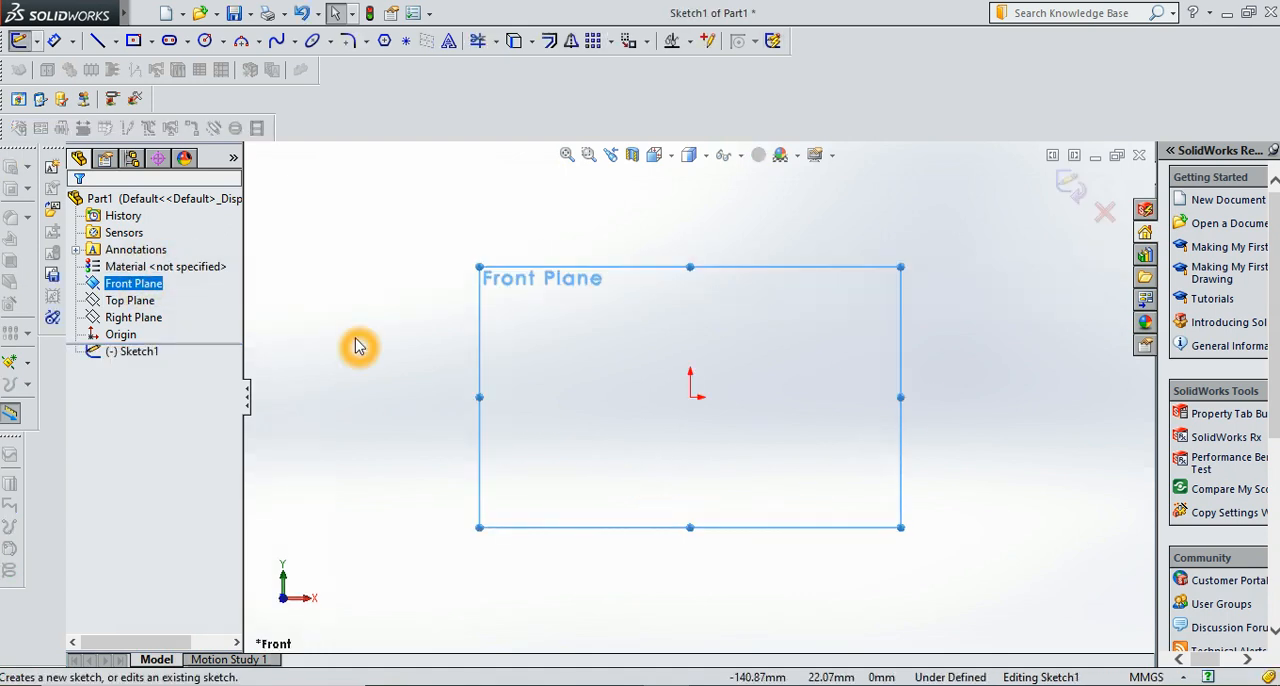
{"action": "left_click", "coordinate": [206, 40]}
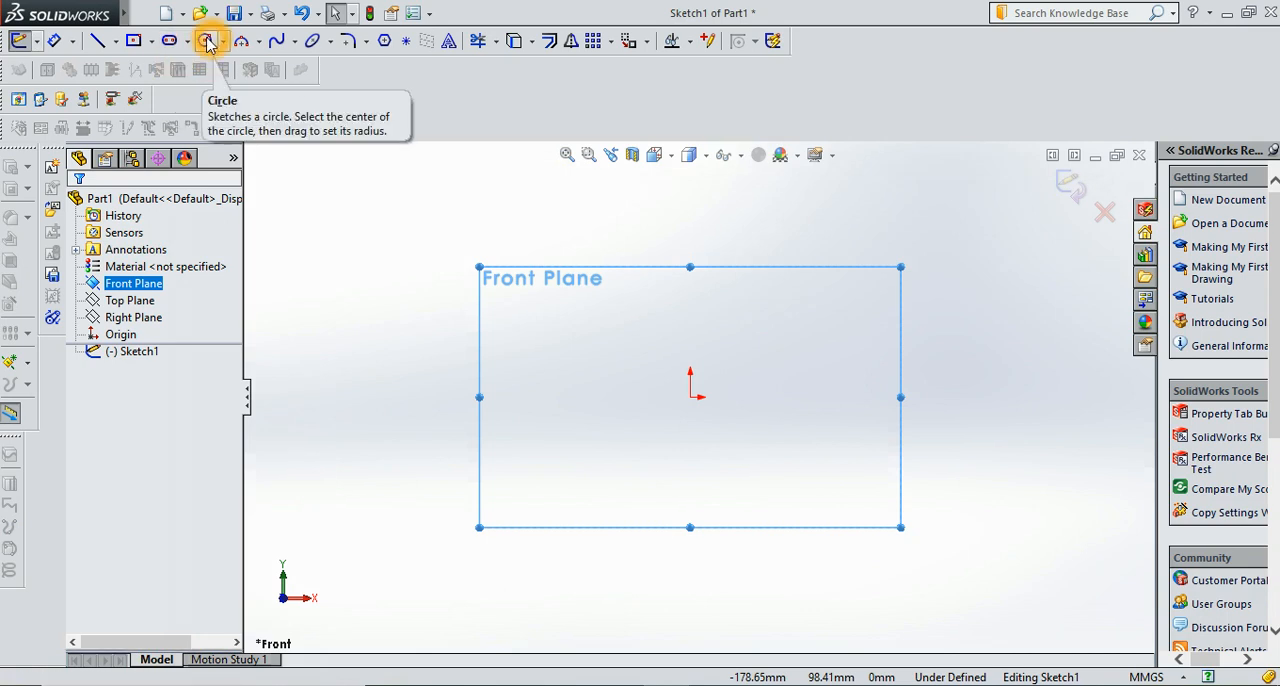
{"action": "left_click", "coordinate": [690, 397]}
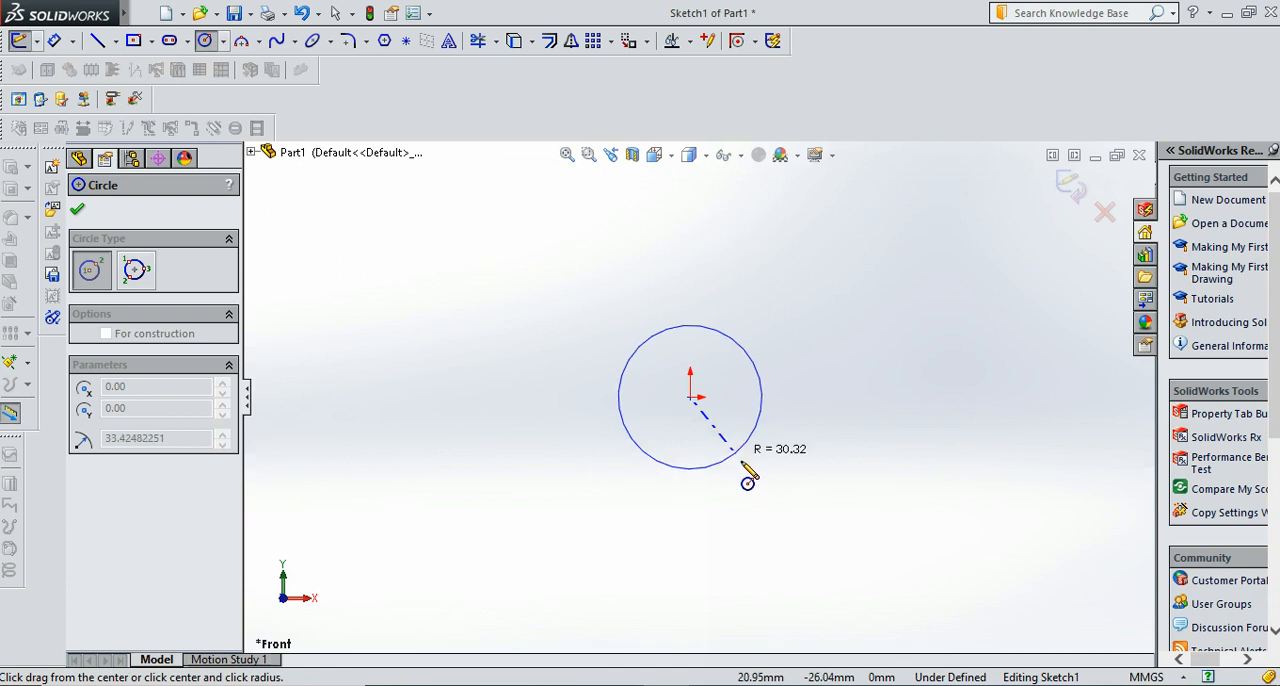
{"action": "left_click", "coordinate": [746, 476]}
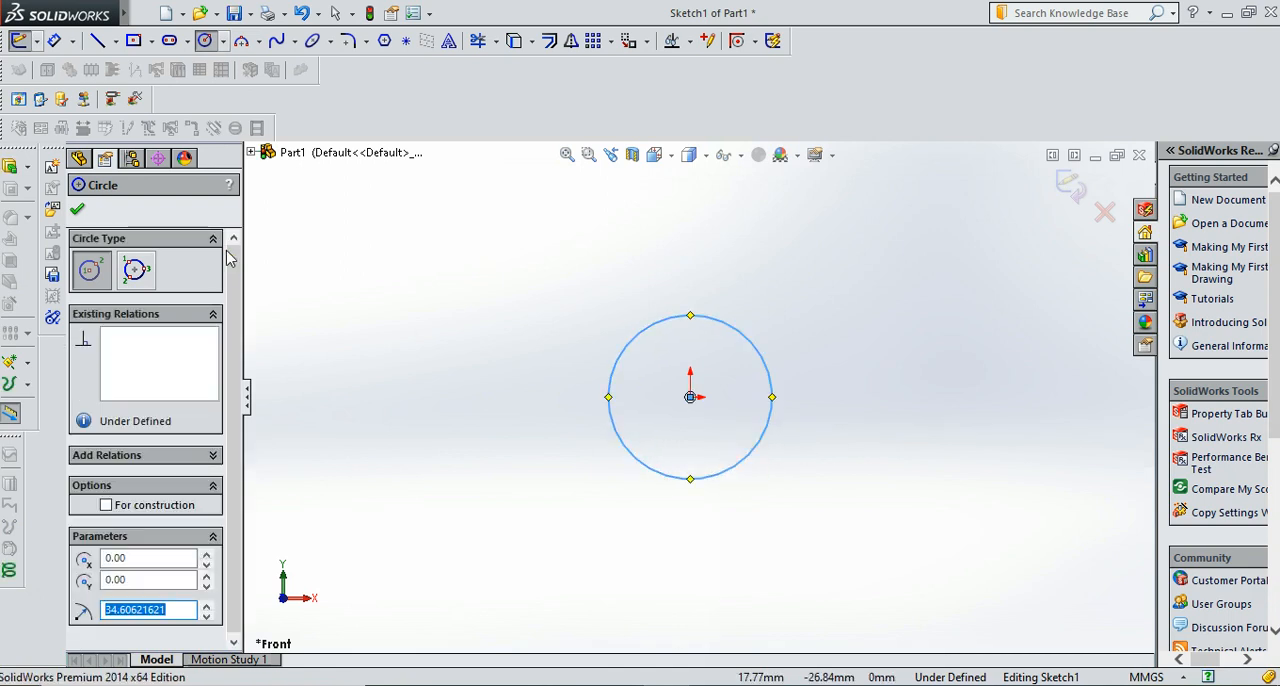
{"action": "left_click", "coordinate": [77, 209]}
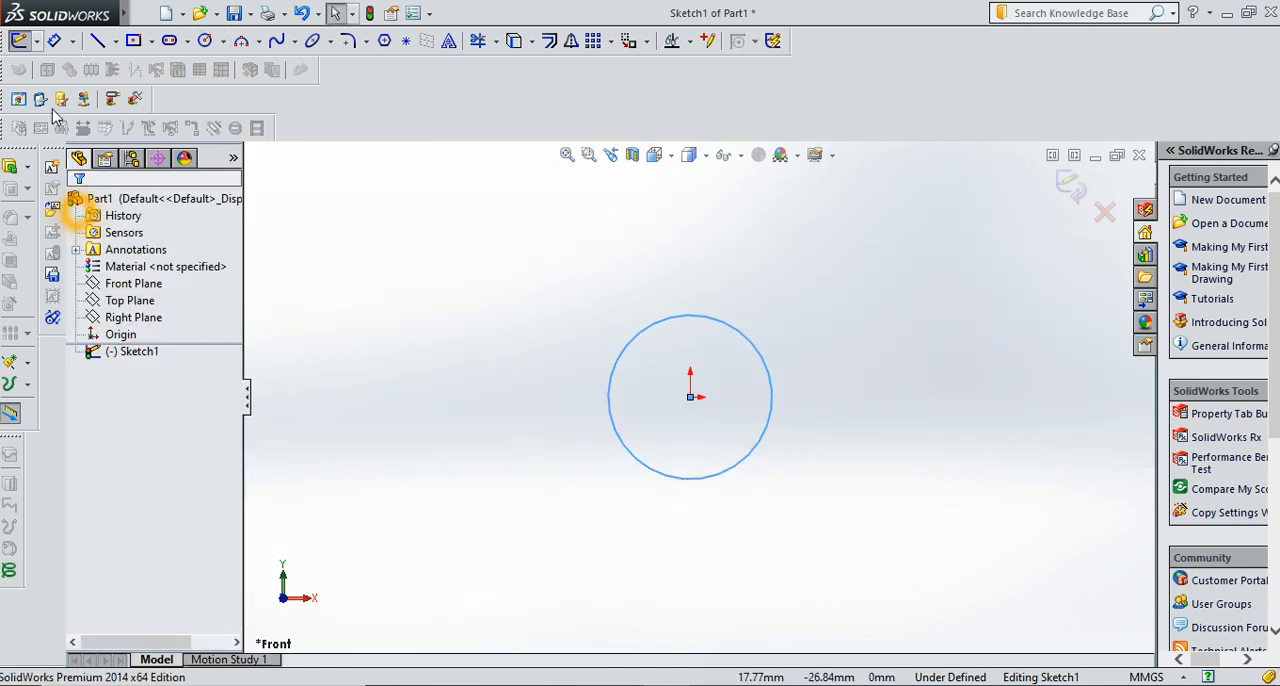
Dimension the circle's diameter to 64 mm
{"action": "left_click", "coordinate": [54, 40]}
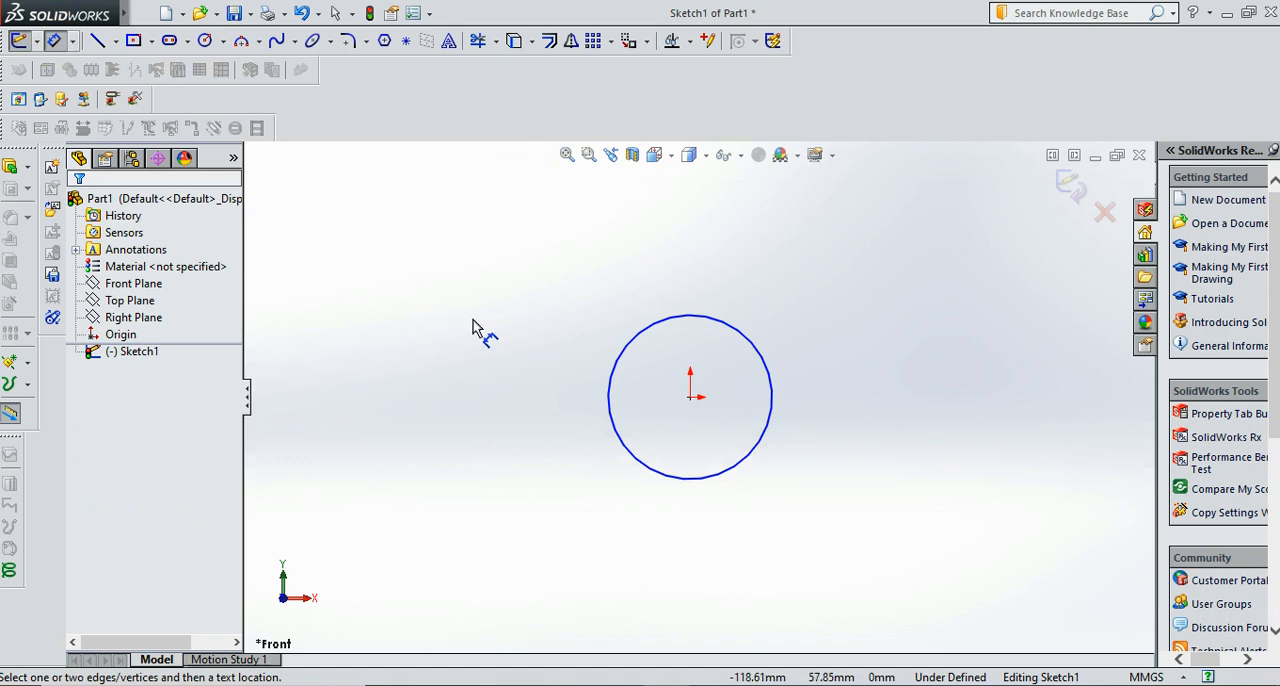
{"action": "left_click", "coordinate": [618, 378]}
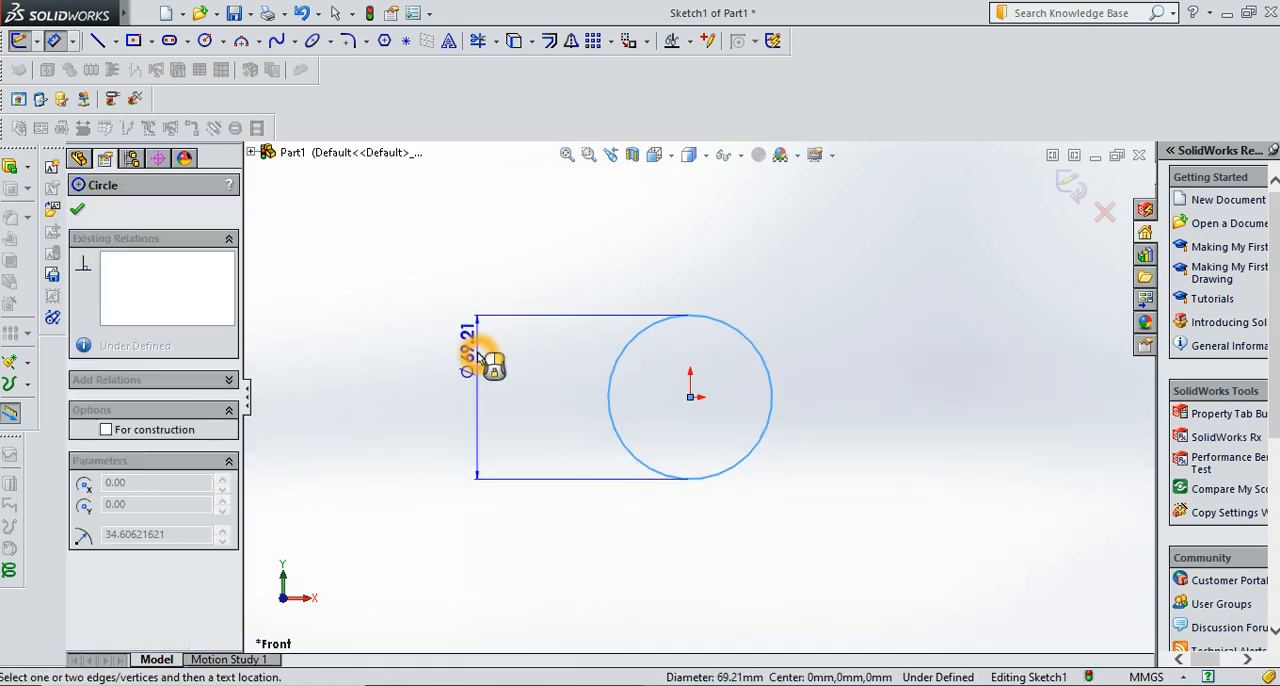
{"action": "left_click", "coordinate": [478, 358]}
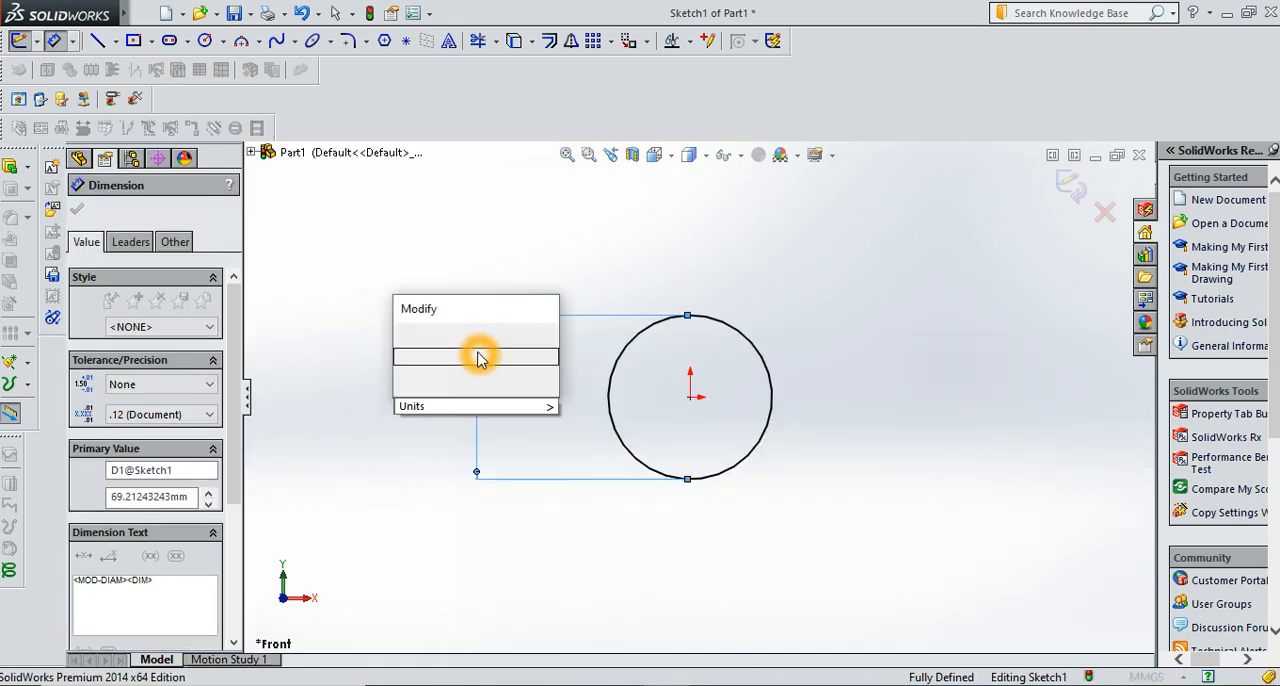
{"action": "type", "text": "64"}
{"action": "key", "text": "Return"}
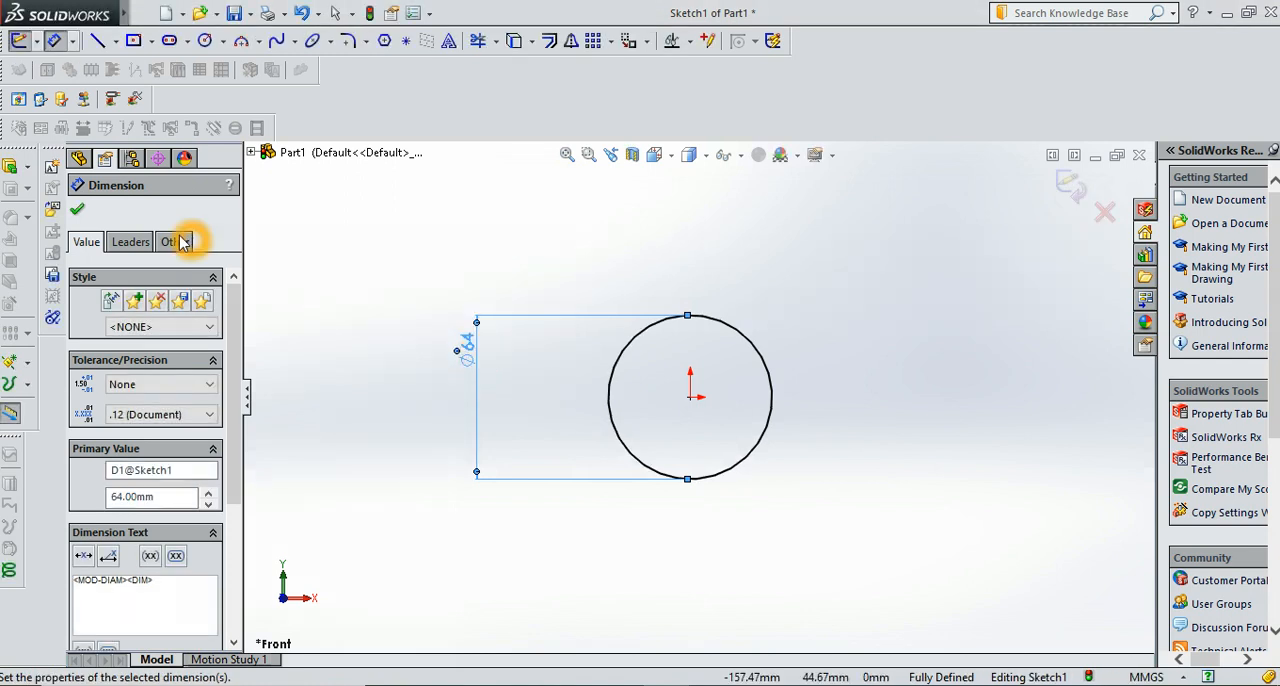
{"action": "left_click", "coordinate": [77, 209]}
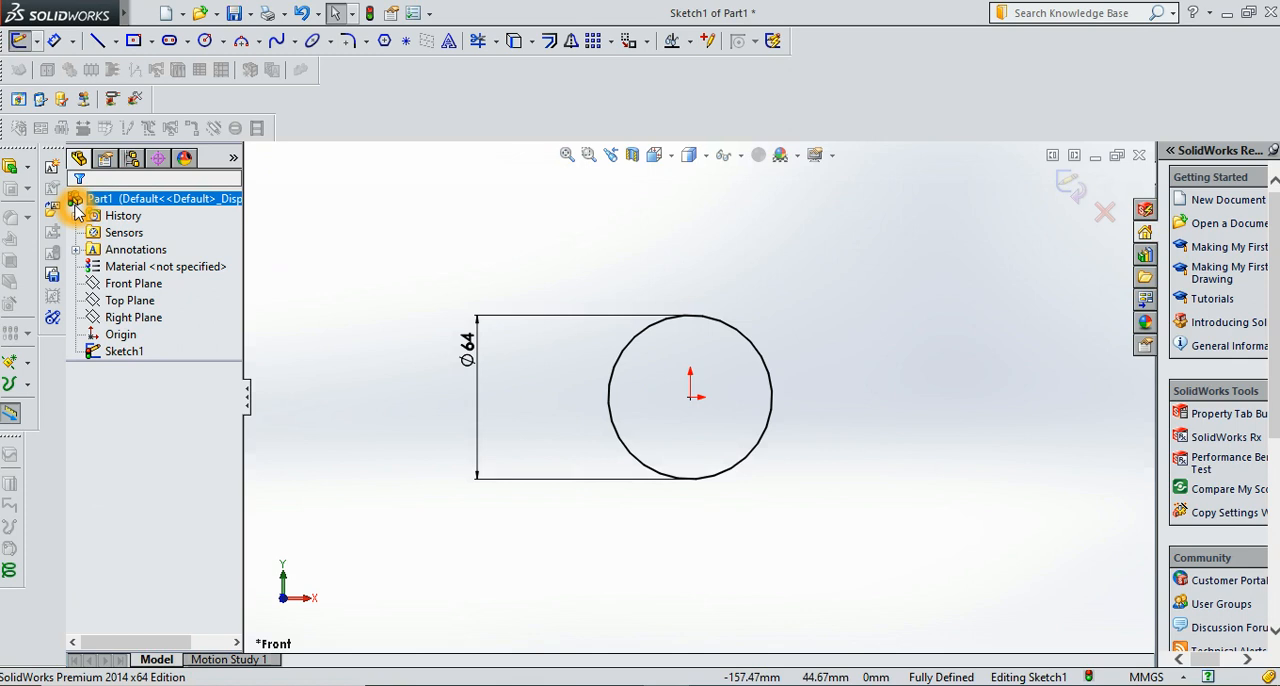
Extrude the circle as a solid boss with a blind depth of 15 mm
{"action": "left_click", "coordinate": [27, 166]}
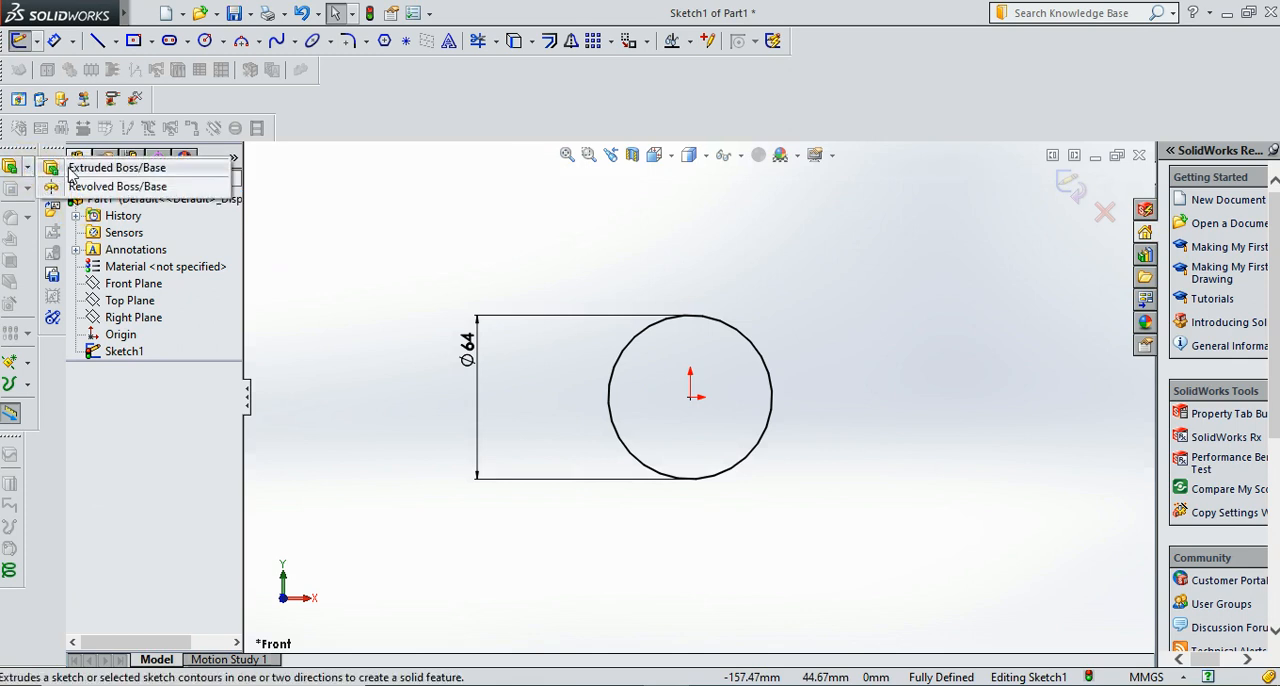
{"action": "left_click", "coordinate": [110, 168]}
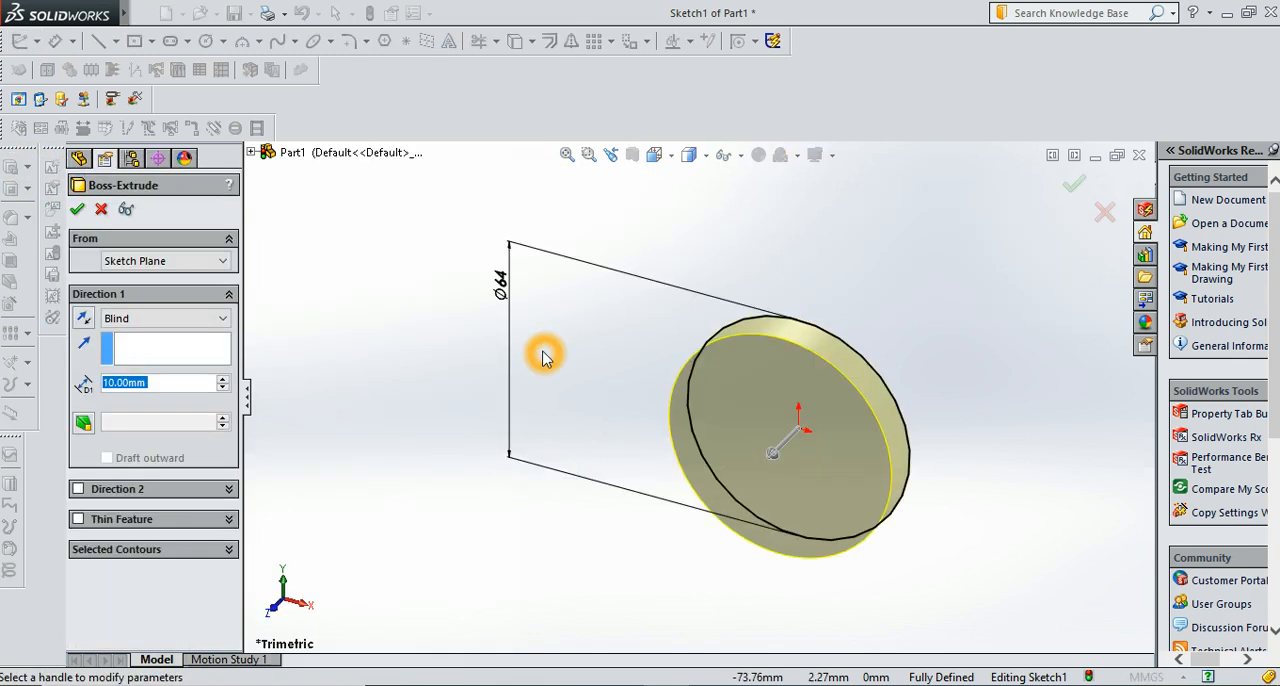
{"action": "left_click", "coordinate": [157, 382]}
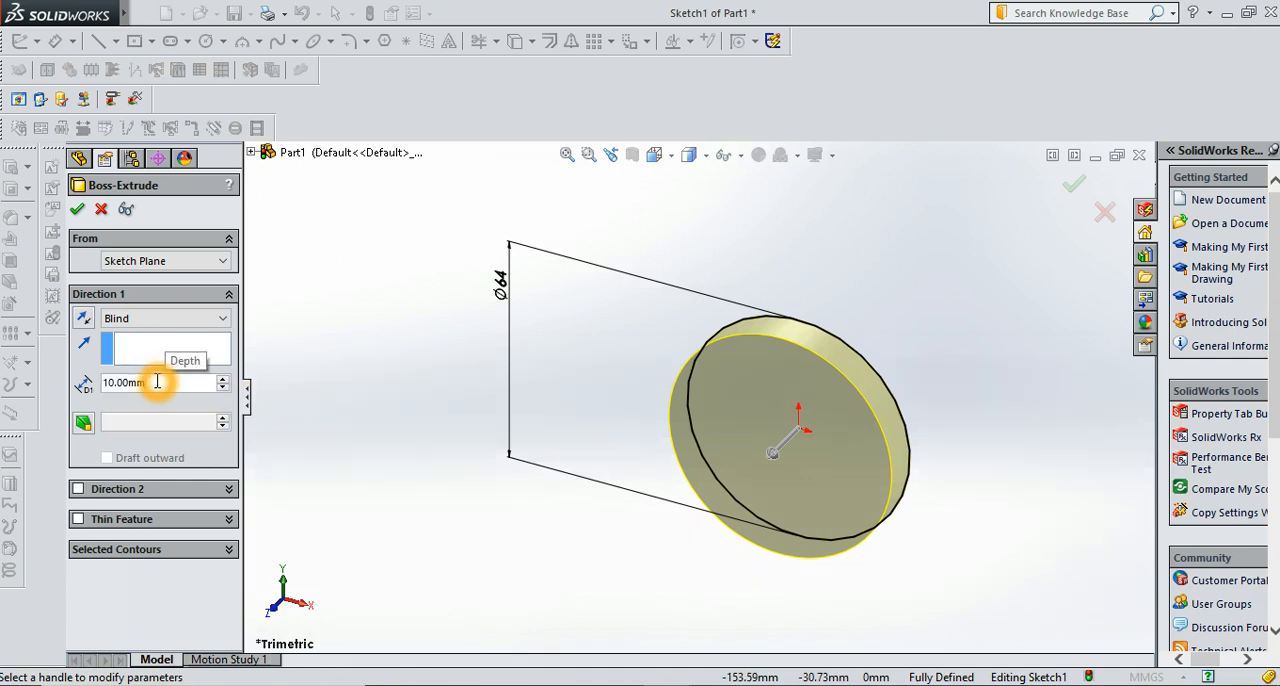
{"action": "key", "text": "BackSpace"}
{"action": "key", "text": "BackSpace"}
{"action": "key", "text": "BackSpace"}
{"action": "key", "text": "BackSpace"}
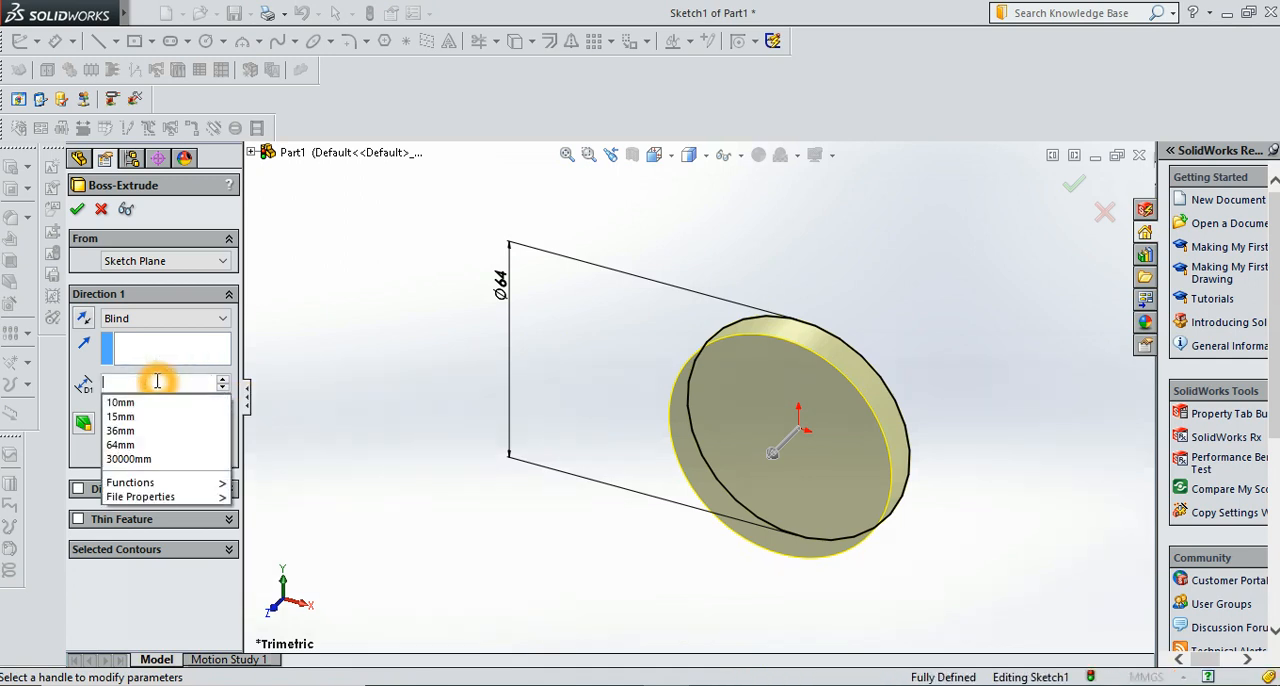
{"action": "key", "text": "BackSpace"}
{"action": "key", "text": "BackSpace"}
{"action": "key", "text": "BackSpace"}
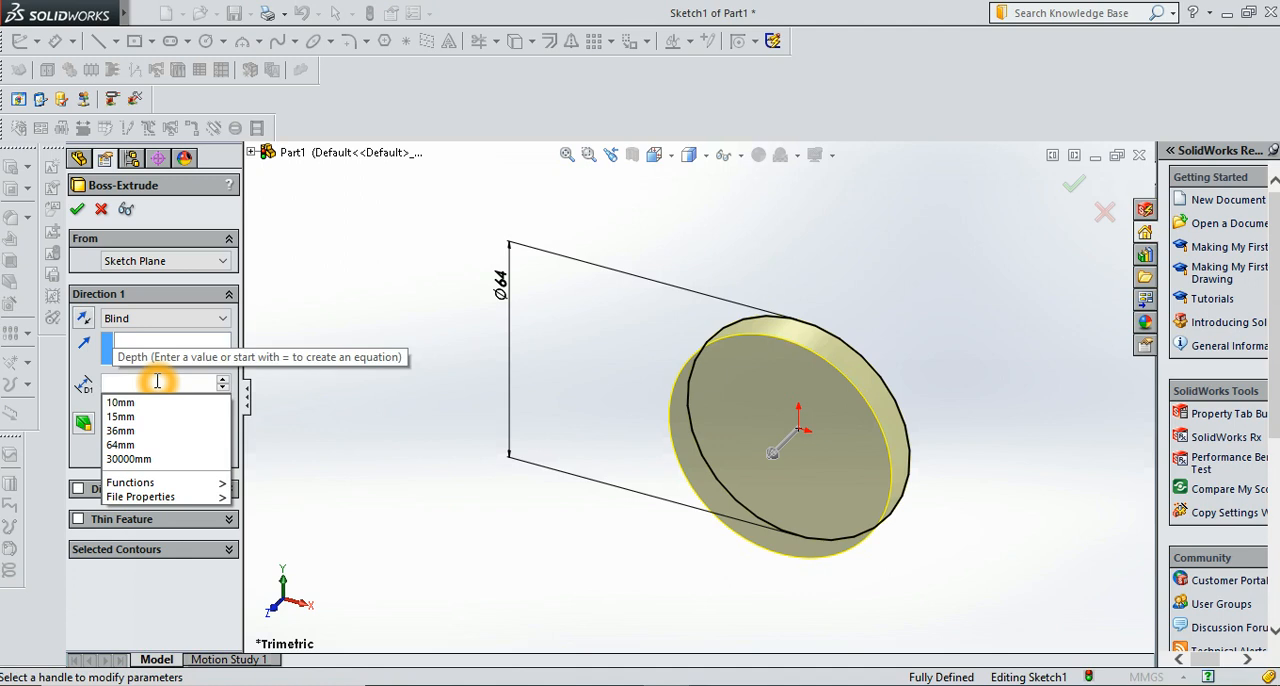
{"action": "type", "text": "15"}
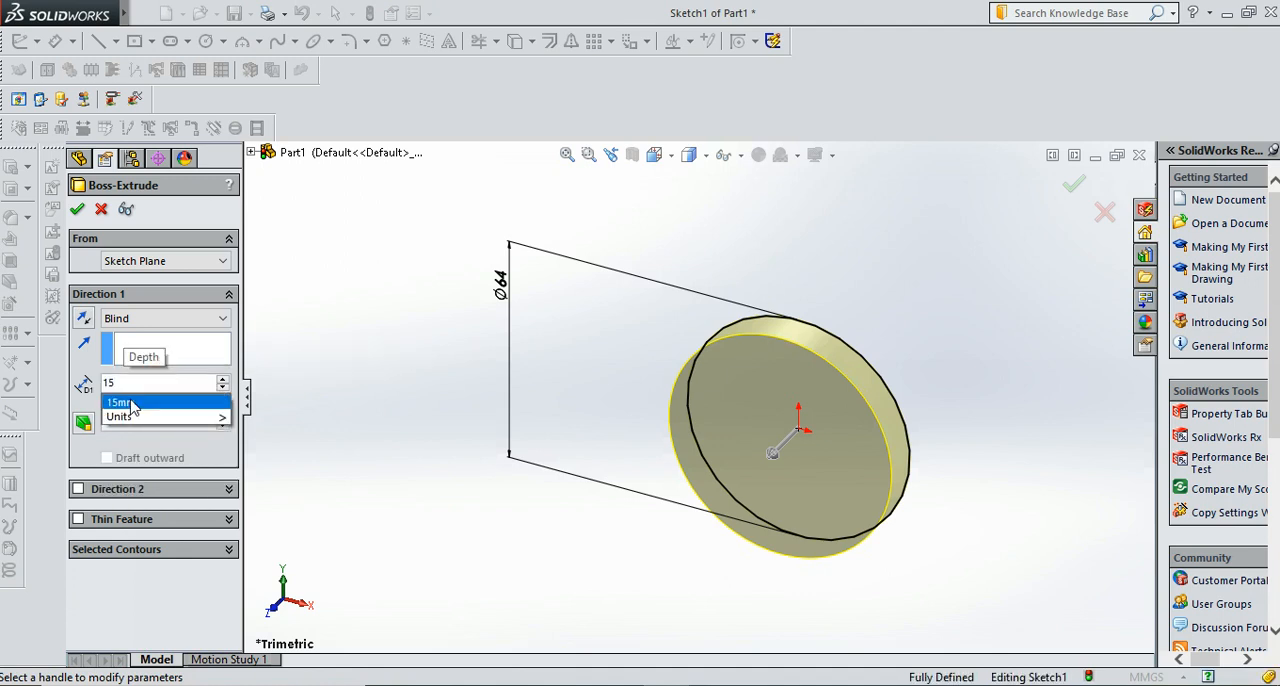
{"action": "left_click", "coordinate": [124, 403]}
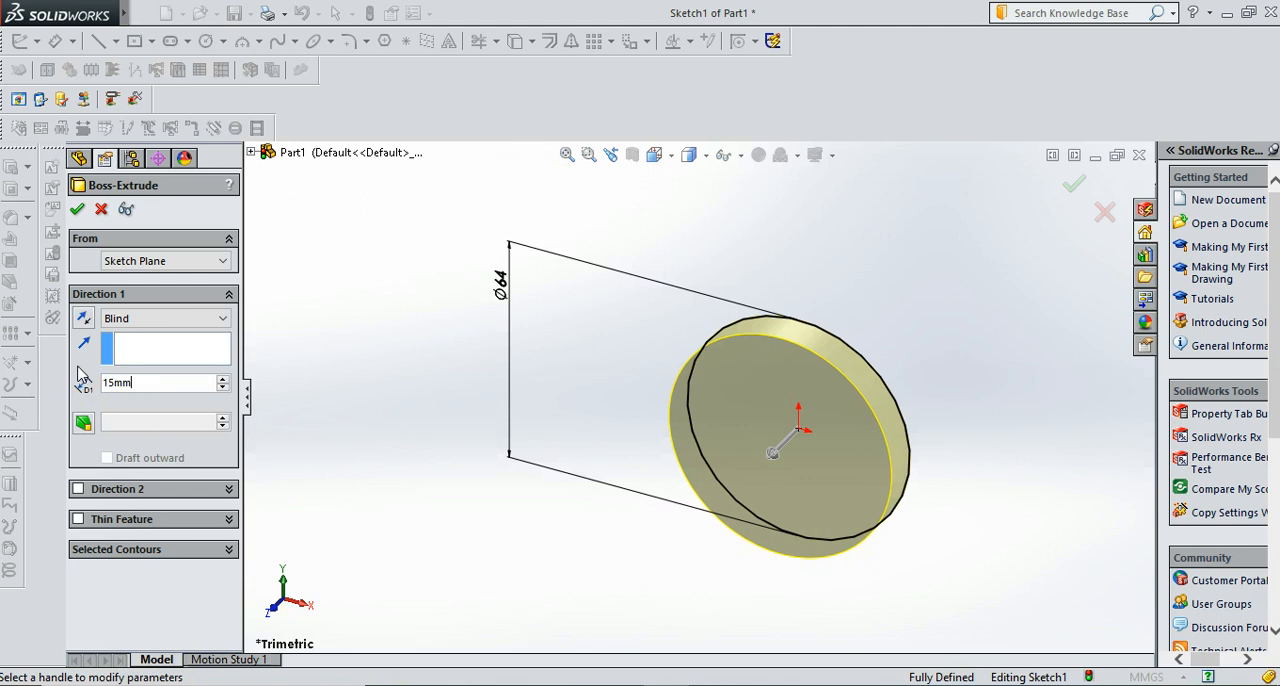
{"action": "left_click", "coordinate": [77, 209]}
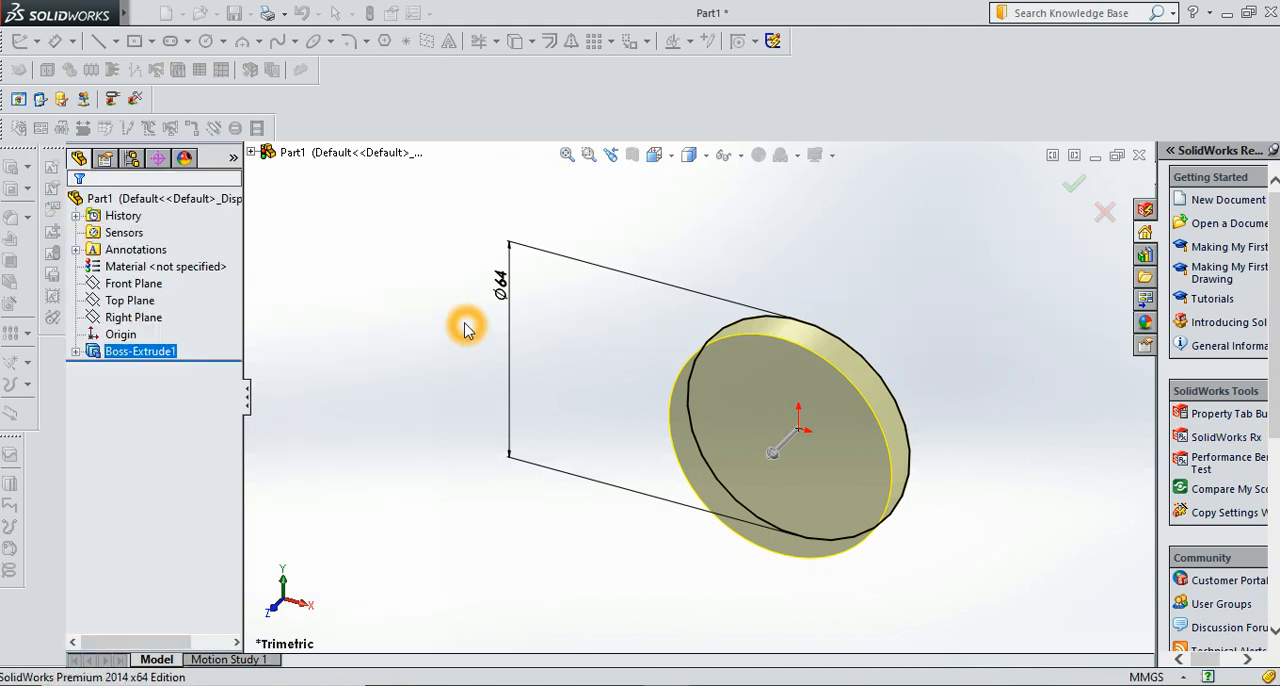
Start a sketch on the disc's front face and draw a circle of about 19 mm diameter centred on the origin
{"action": "left_click", "coordinate": [738, 461]}
{"action": "left_click", "coordinate": [810, 397]}
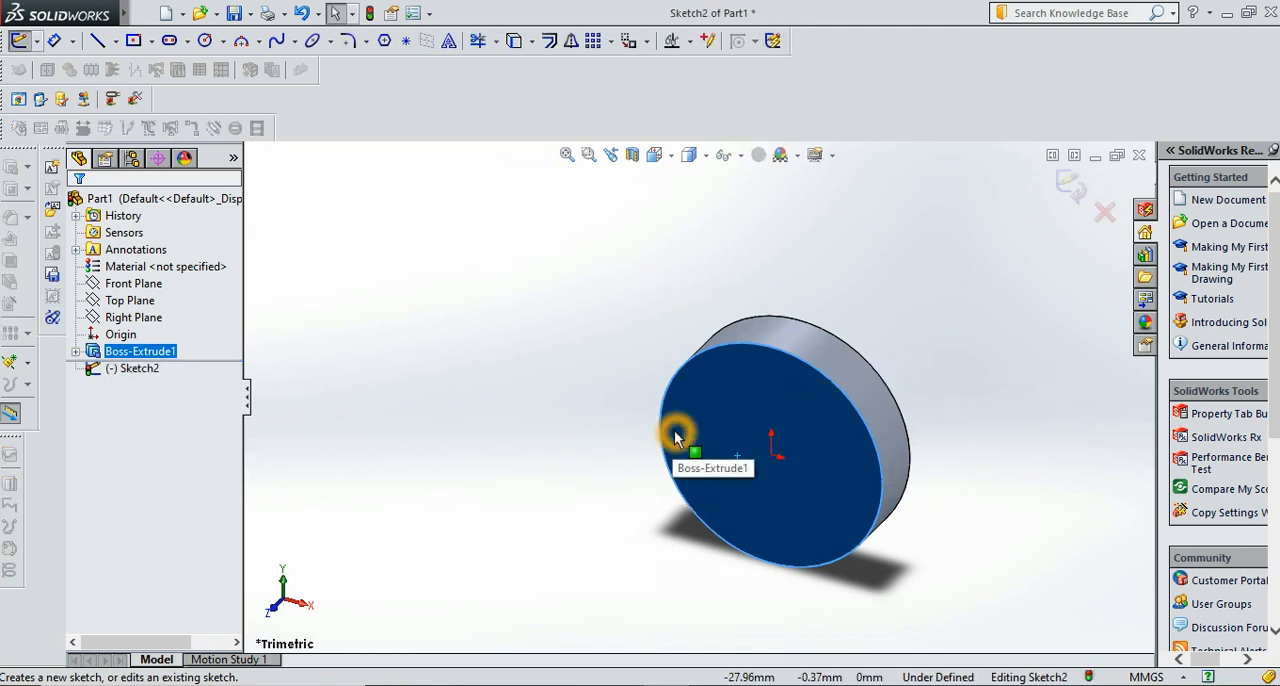
{"action": "key", "text": "ctrl+8"}
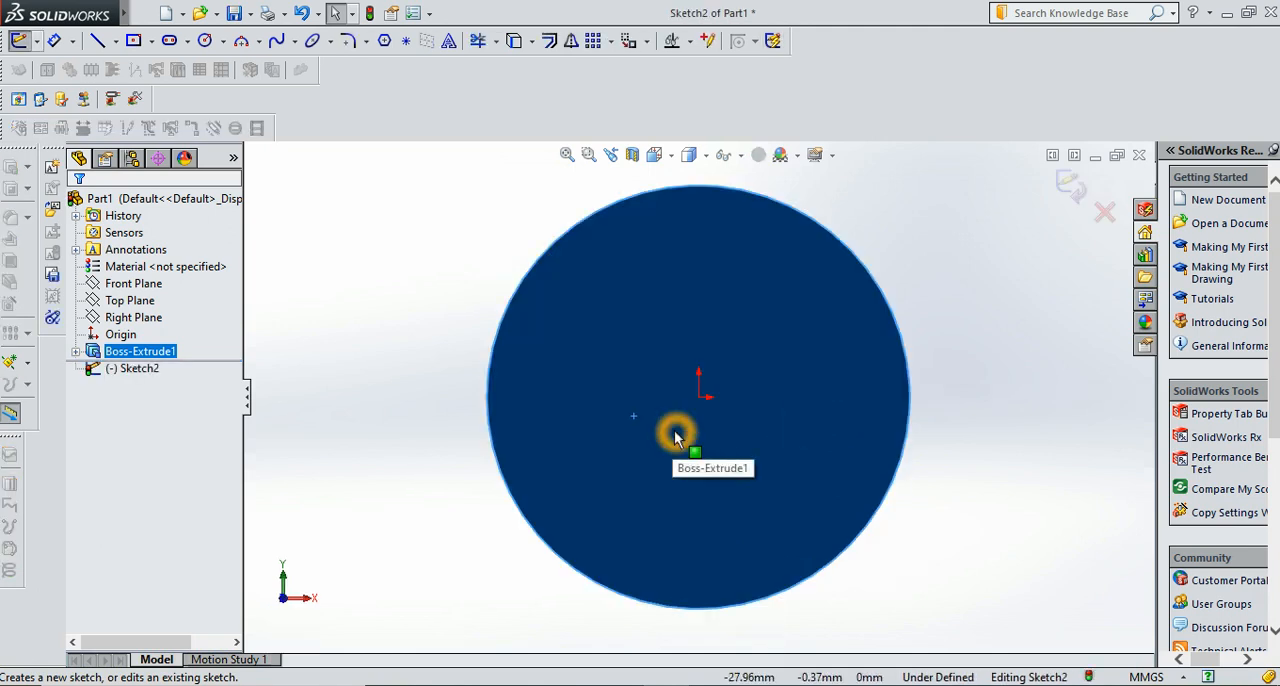
{"action": "left_click", "coordinate": [205, 40]}
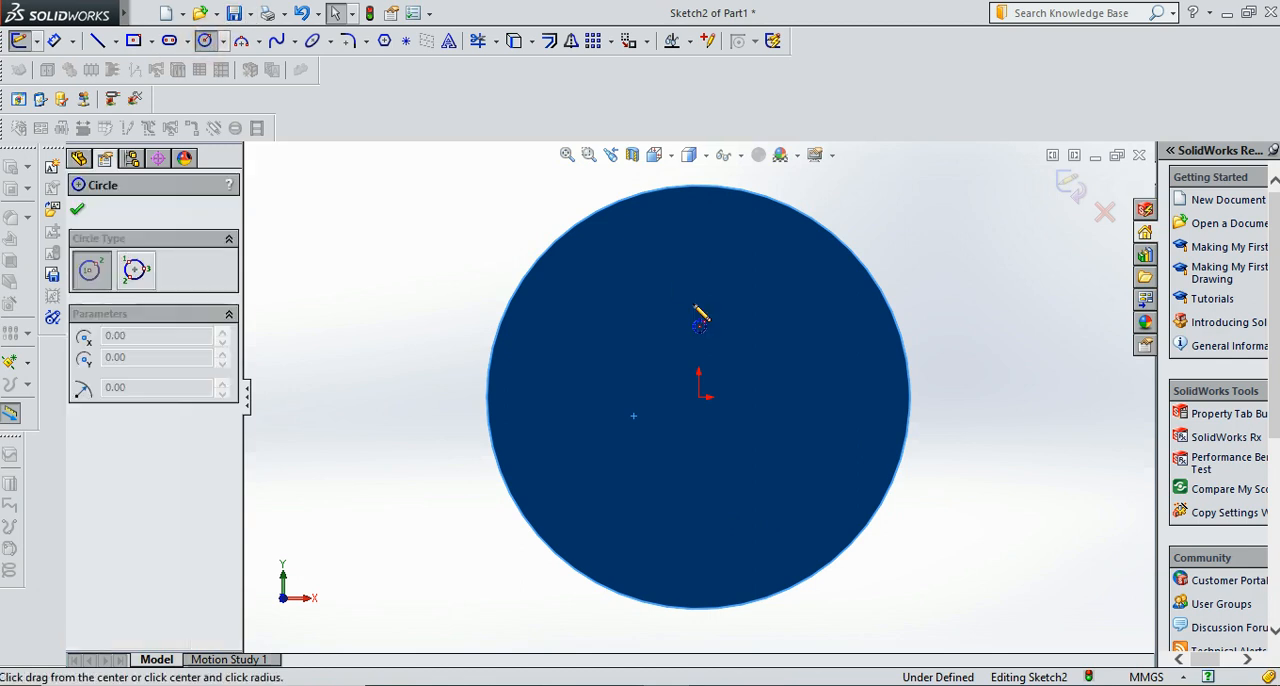
{"action": "left_click", "coordinate": [698, 398]}
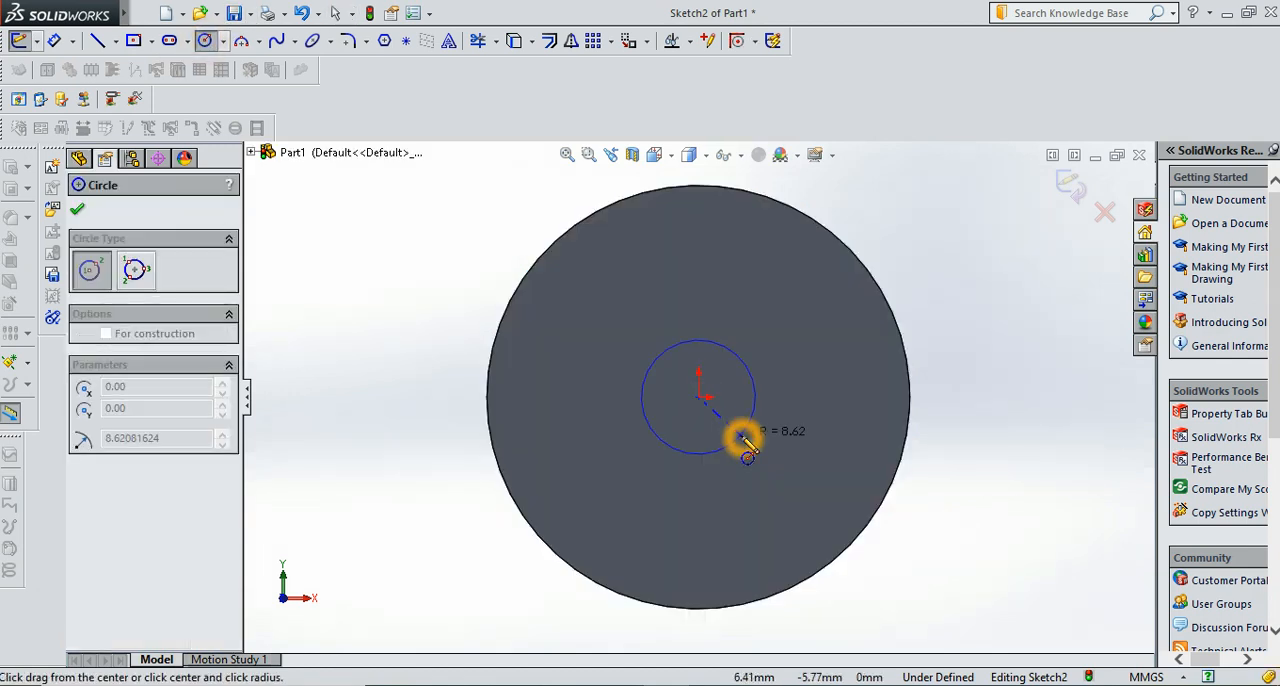
{"action": "left_click", "coordinate": [745, 443]}
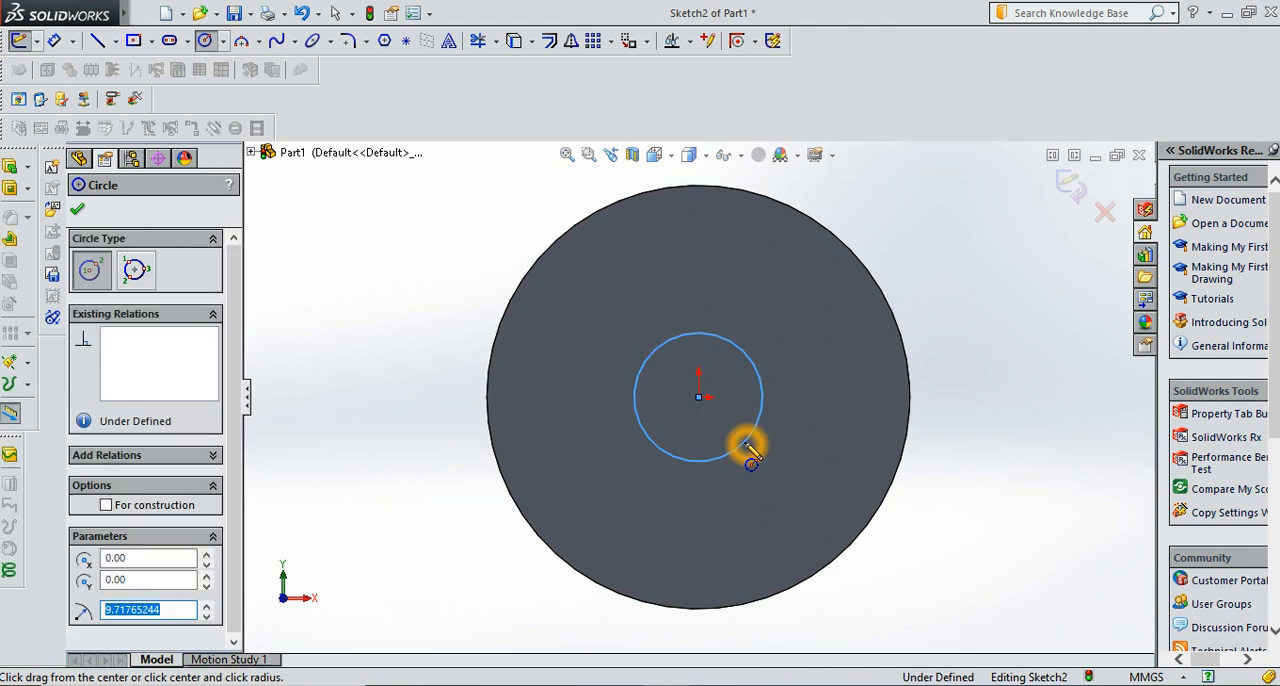
{"action": "left_click", "coordinate": [79, 212]}
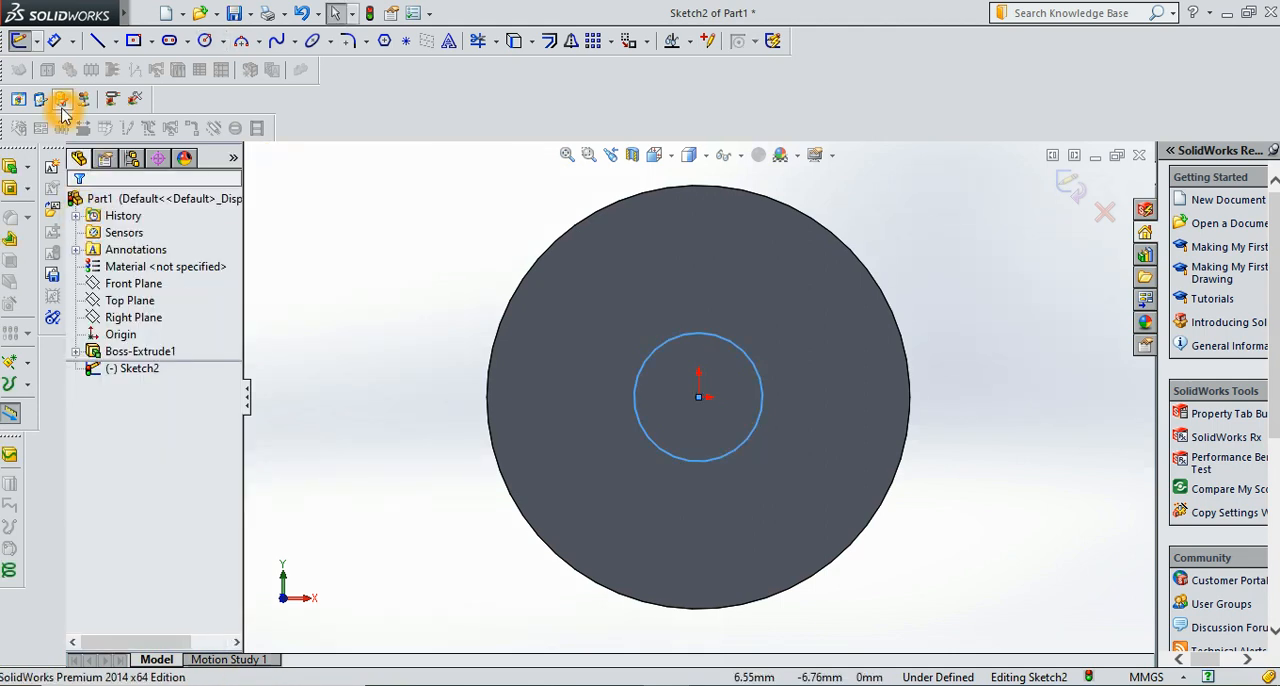
Dimension the inner circle's diameter to 20 mm
{"action": "left_click", "coordinate": [55, 41]}
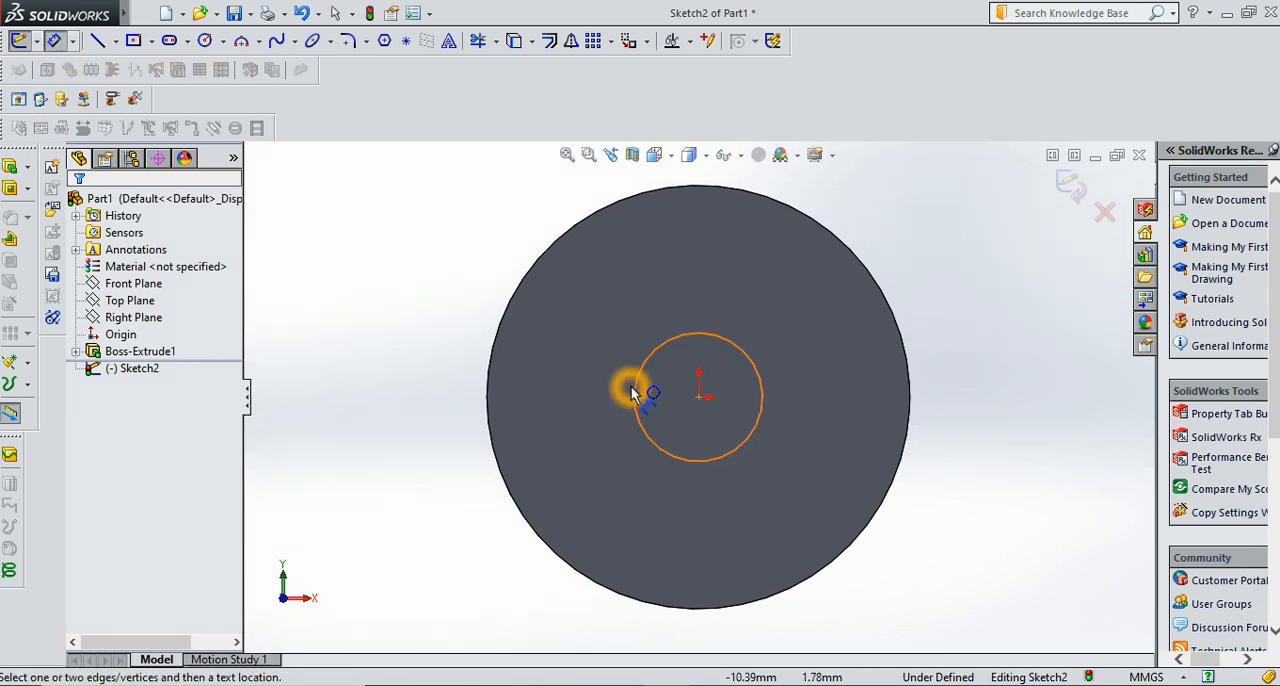
{"action": "left_click", "coordinate": [637, 389]}
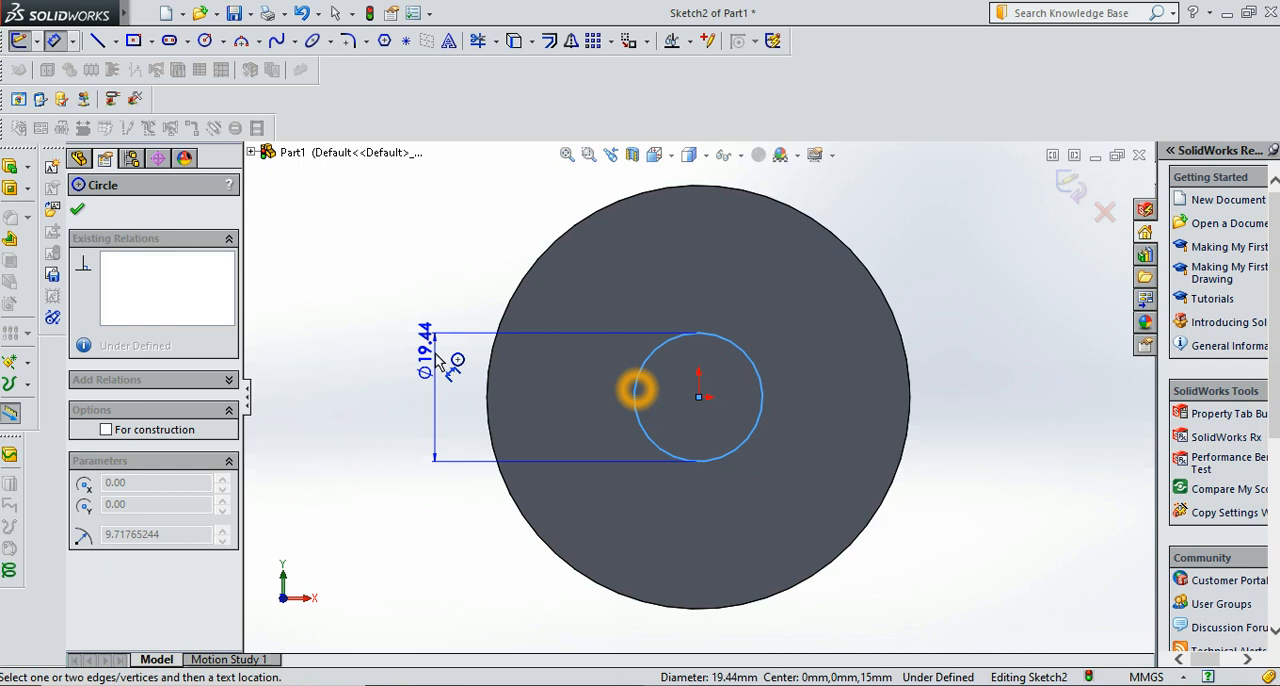
{"action": "left_click", "coordinate": [432, 405]}
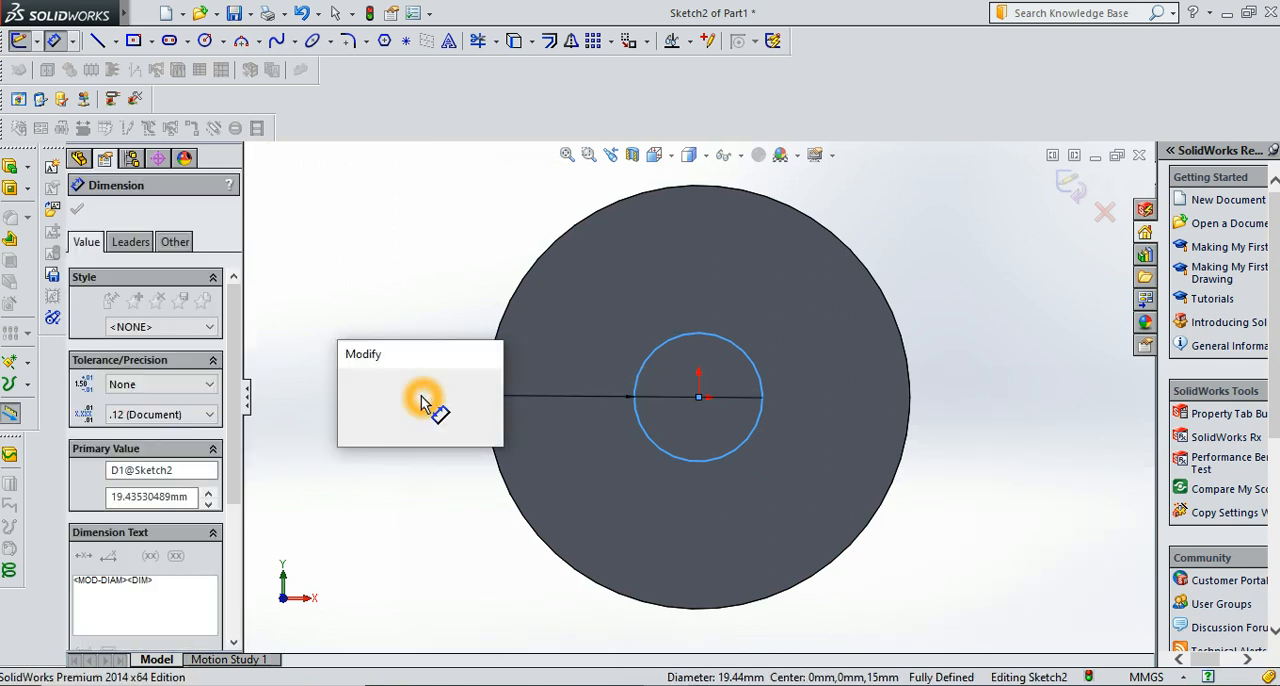
{"action": "type", "text": "20"}
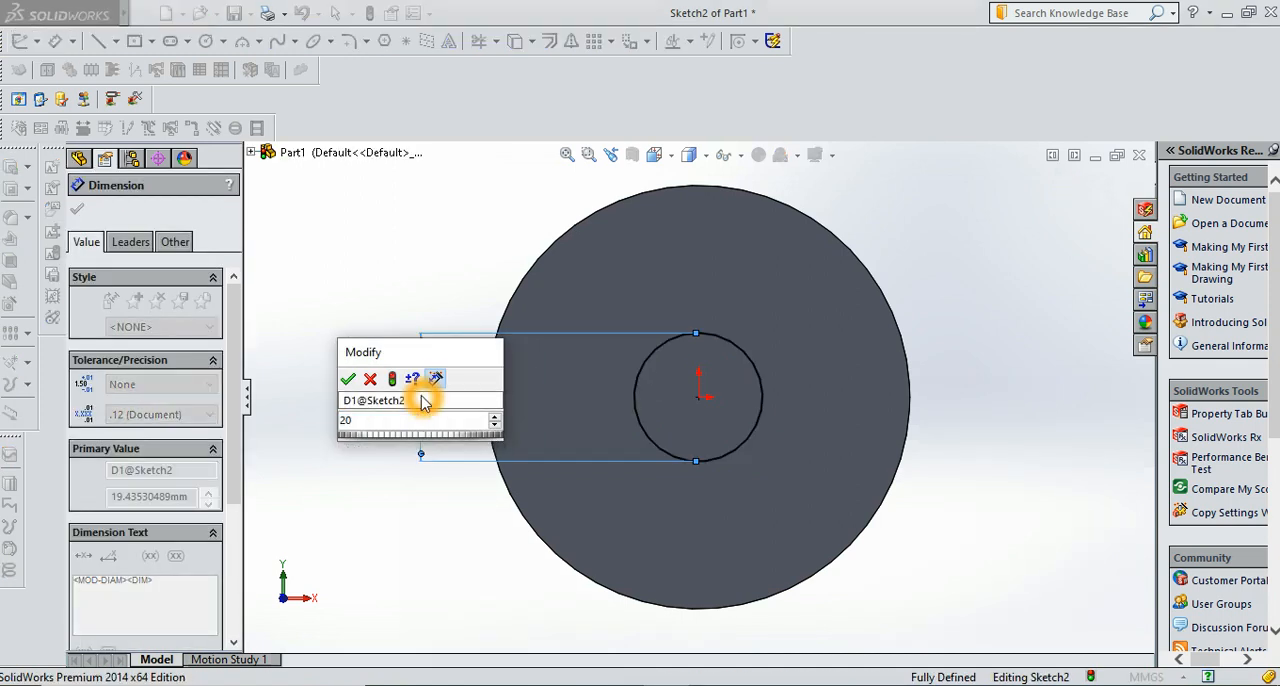
{"action": "key", "text": "Return"}
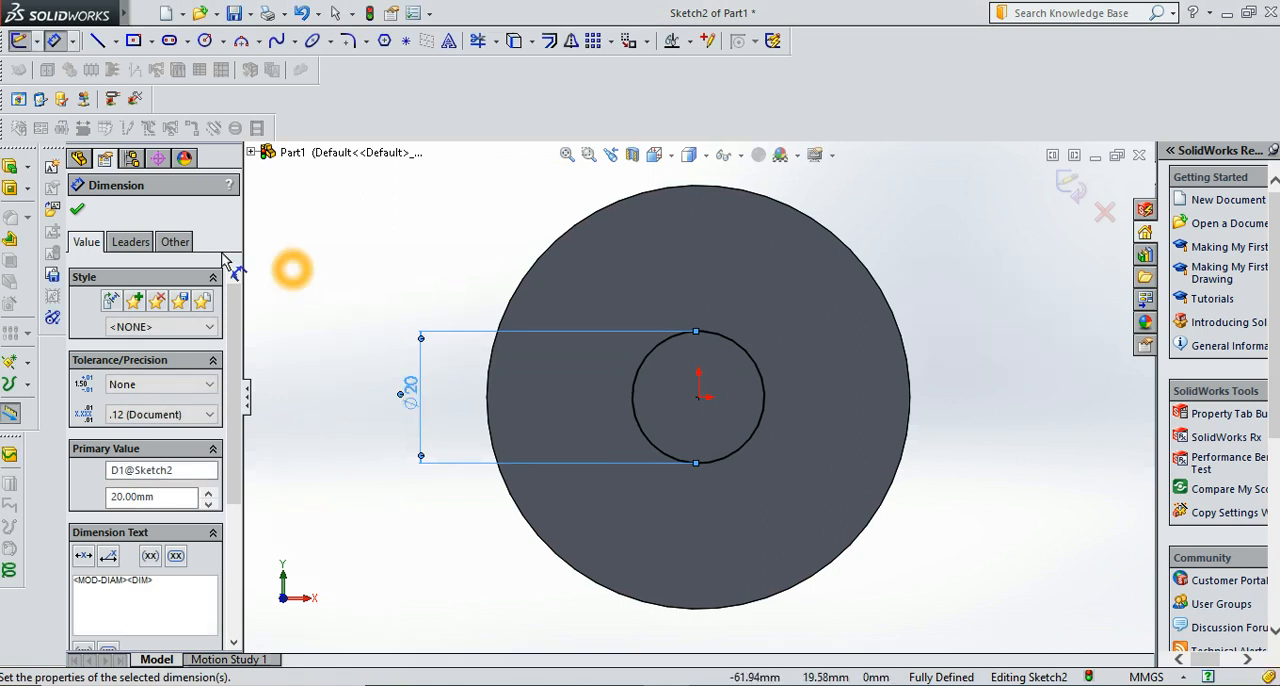
{"action": "left_click", "coordinate": [79, 211]}
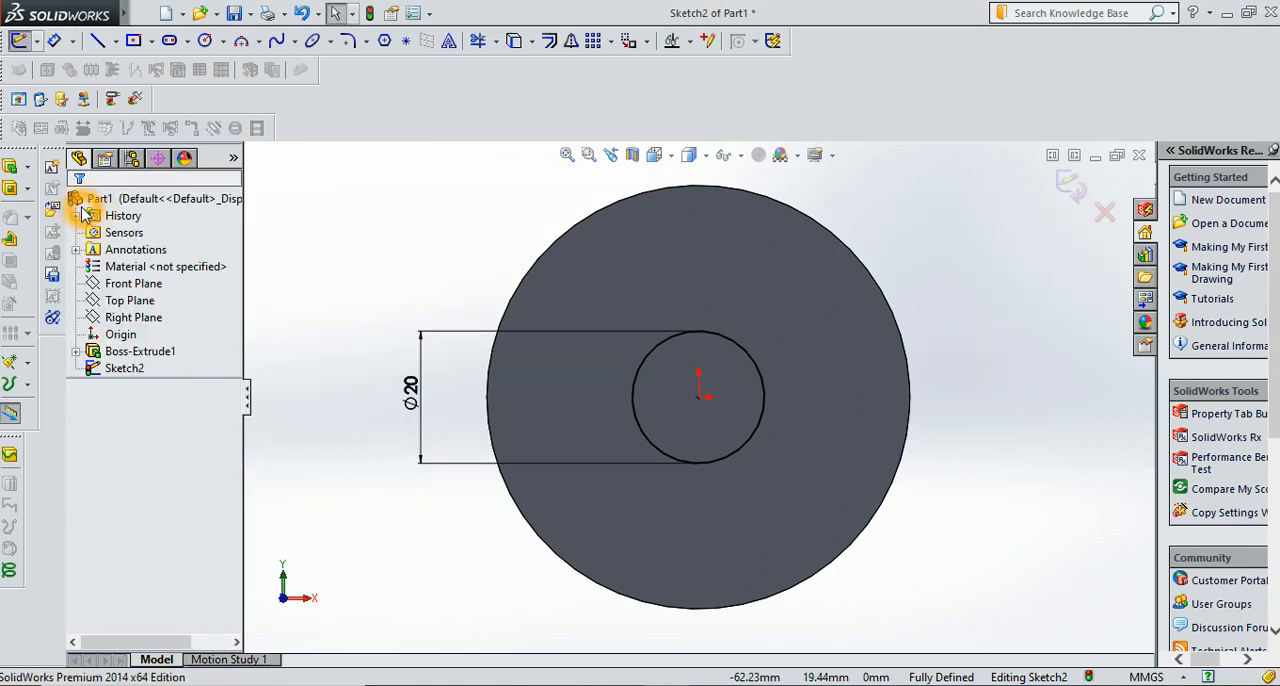
Sketch a center rectangle about 6 mm wide and 5 mm high, centred on the uppermost point of the 20 mm circle
{"action": "left_click", "coordinate": [134, 40]}
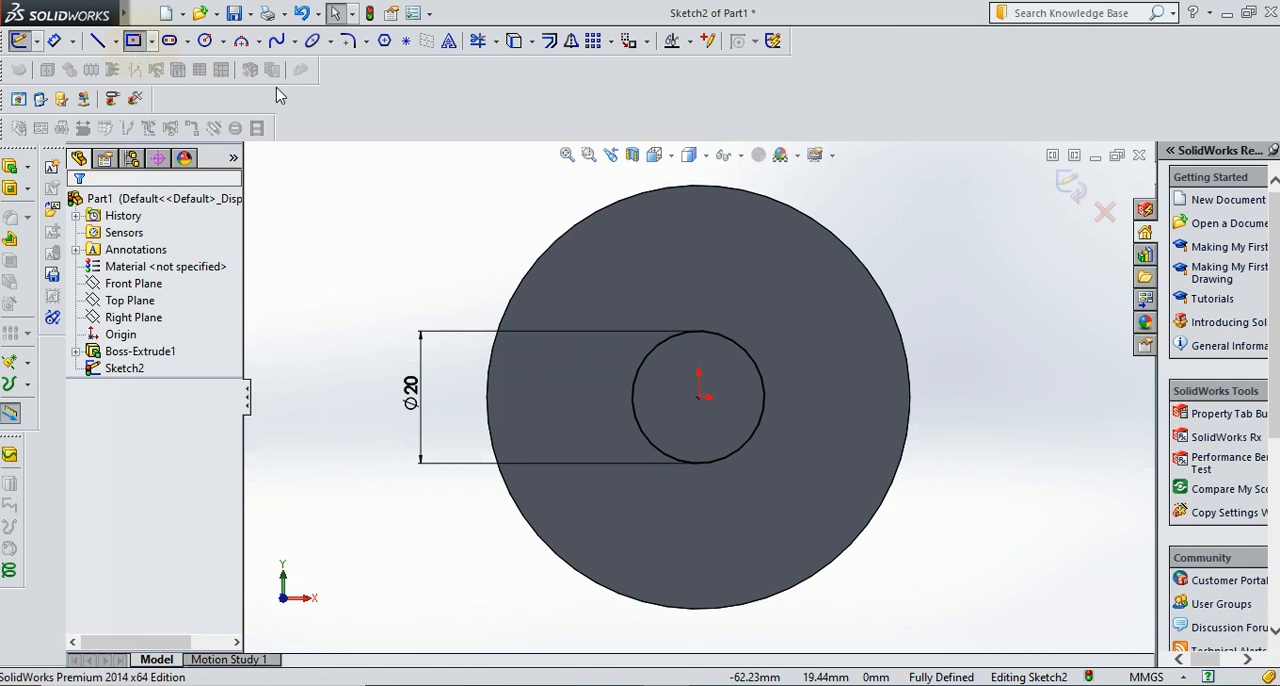
{"action": "left_click", "coordinate": [699, 333]}
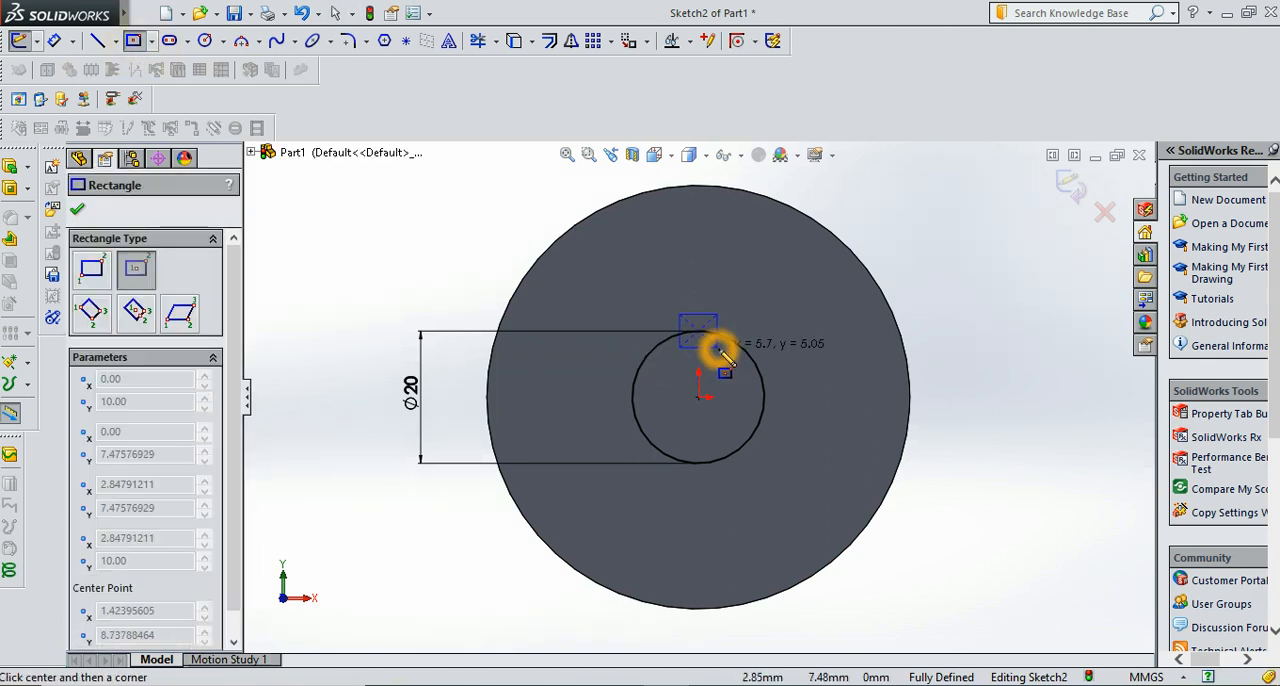
{"action": "left_click", "coordinate": [718, 348]}
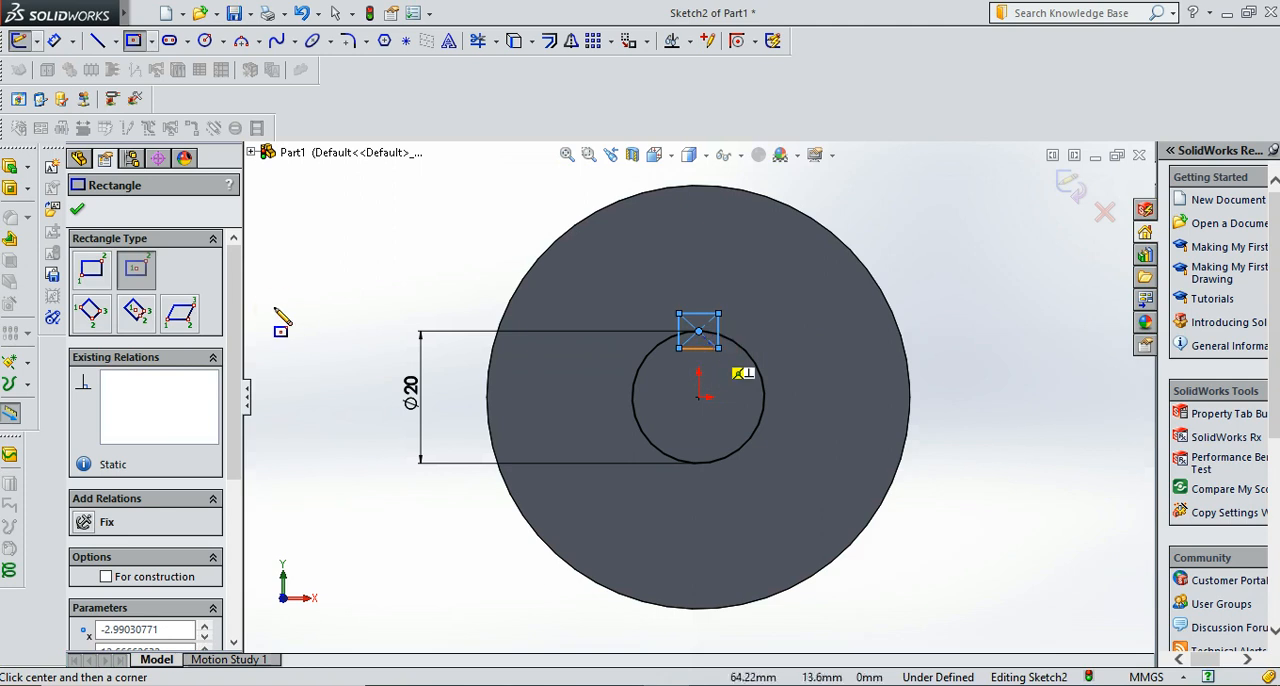
{"action": "left_click", "coordinate": [79, 212]}
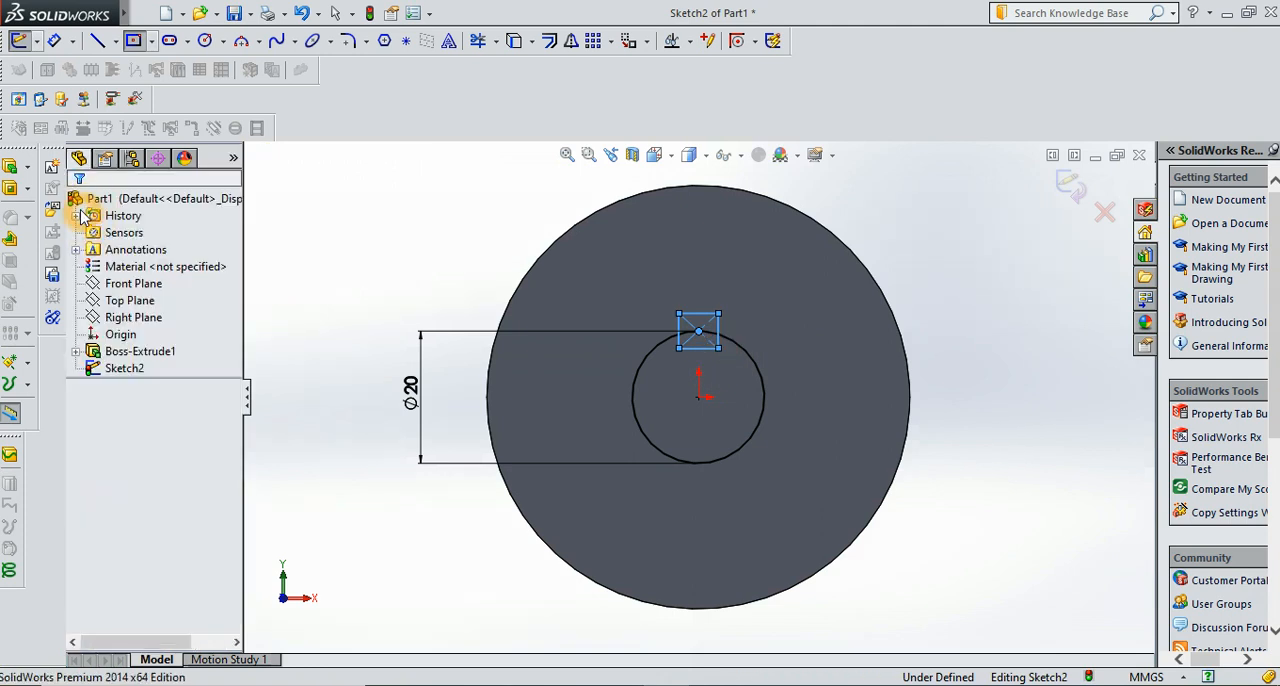
Dimension the rectangle's width and height to 4 mm each
{"action": "left_click", "coordinate": [55, 41]}
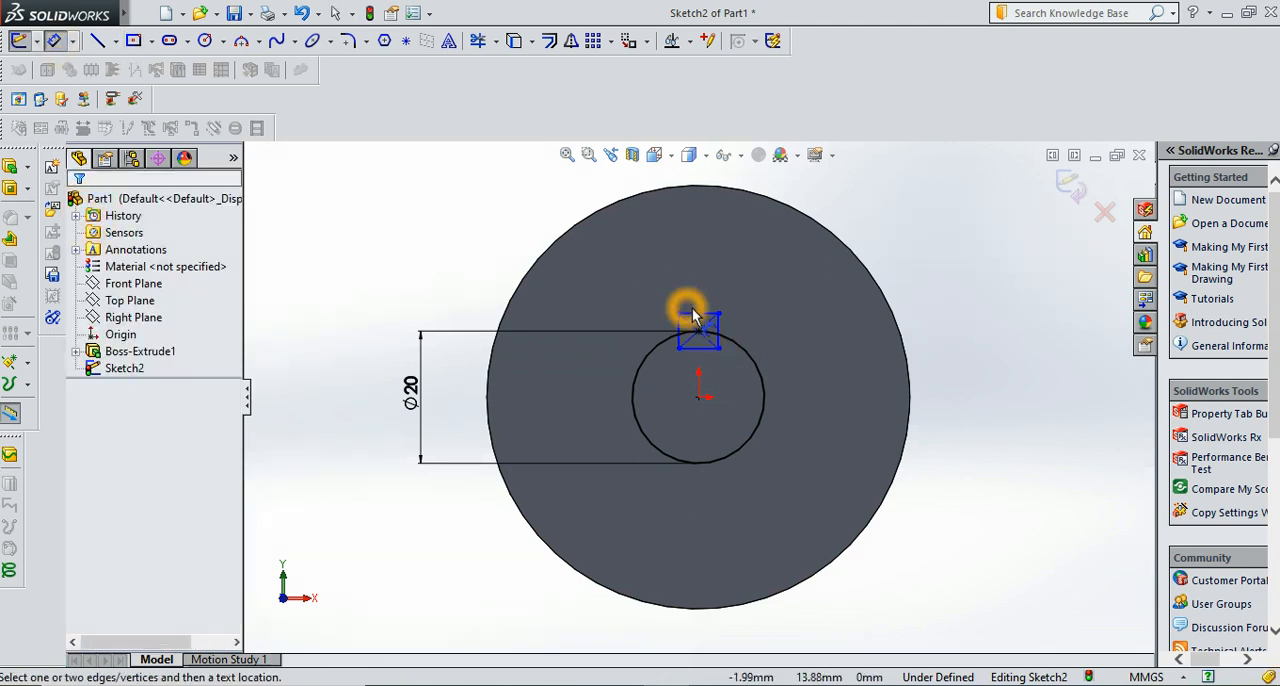
{"action": "left_click", "coordinate": [694, 312]}
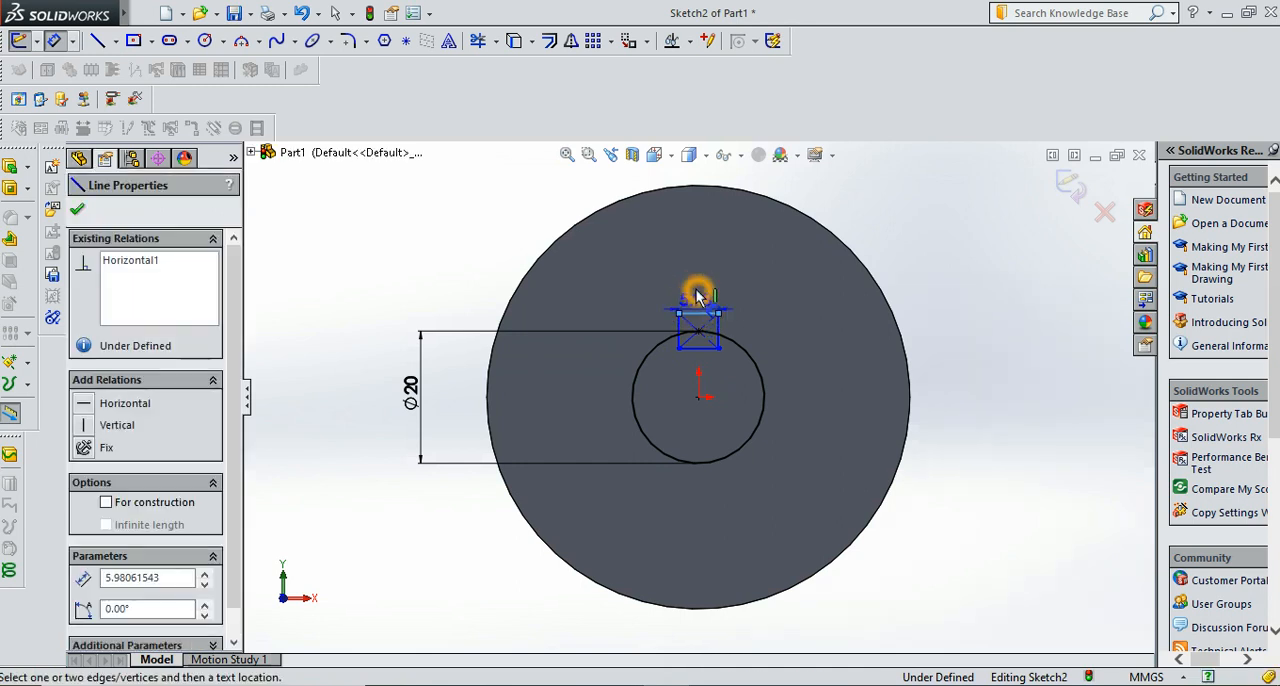
{"action": "left_click", "coordinate": [696, 289]}
{"action": "type", "text": "4"}
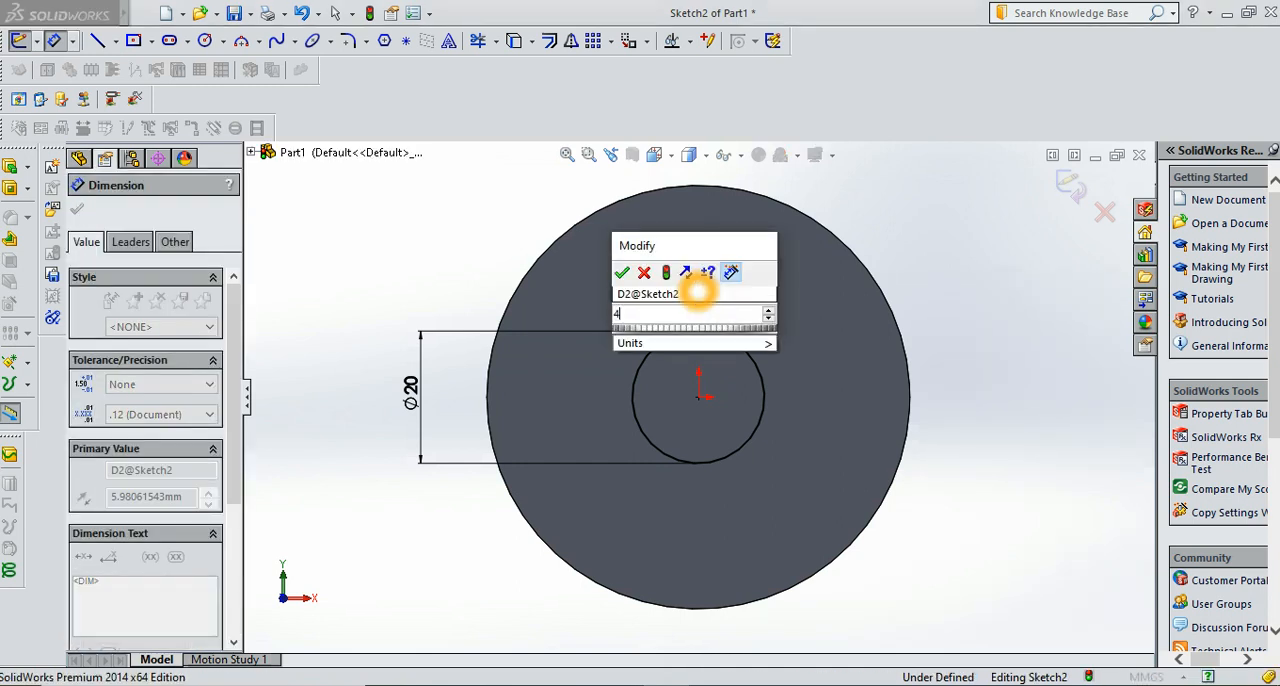
{"action": "key", "text": "Return"}
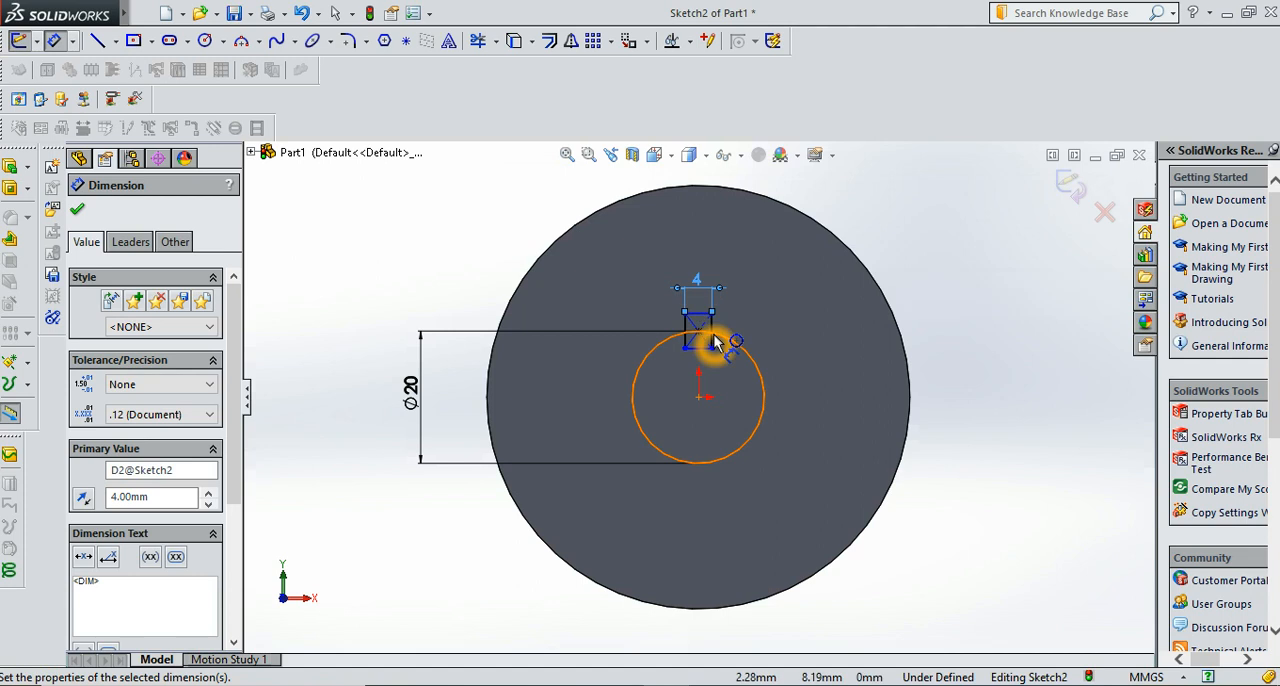
{"action": "left_click", "coordinate": [712, 333]}
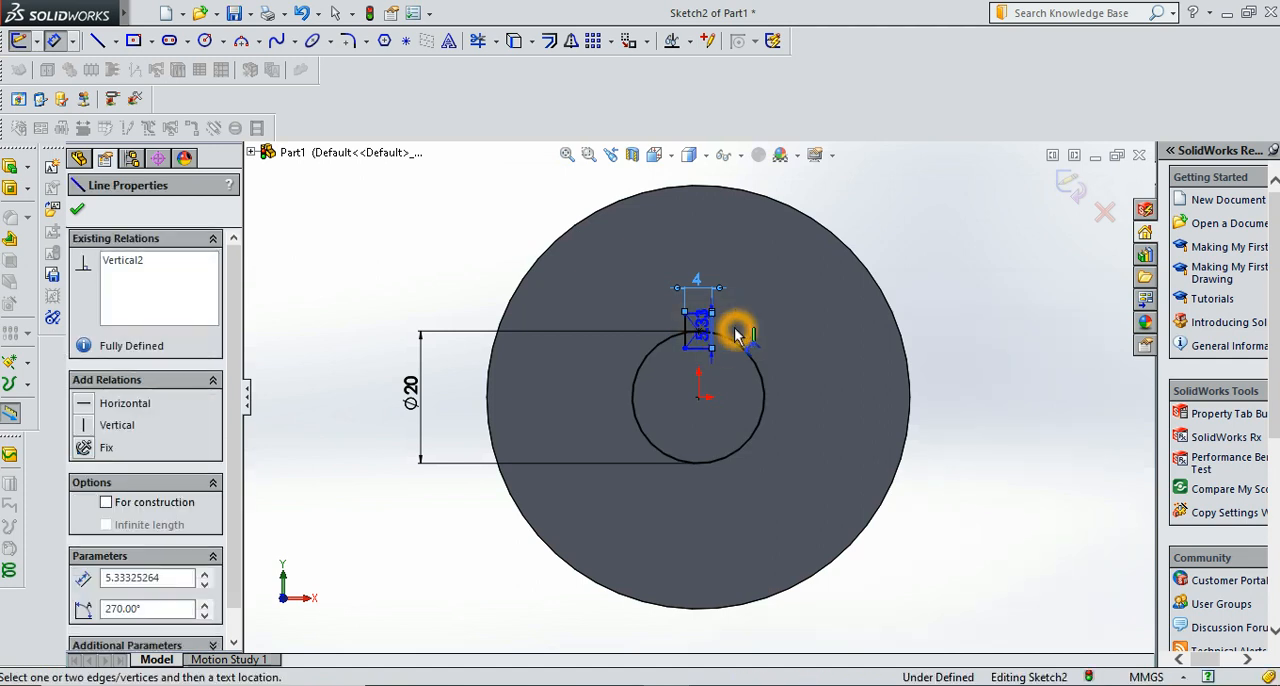
{"action": "left_click", "coordinate": [735, 333]}
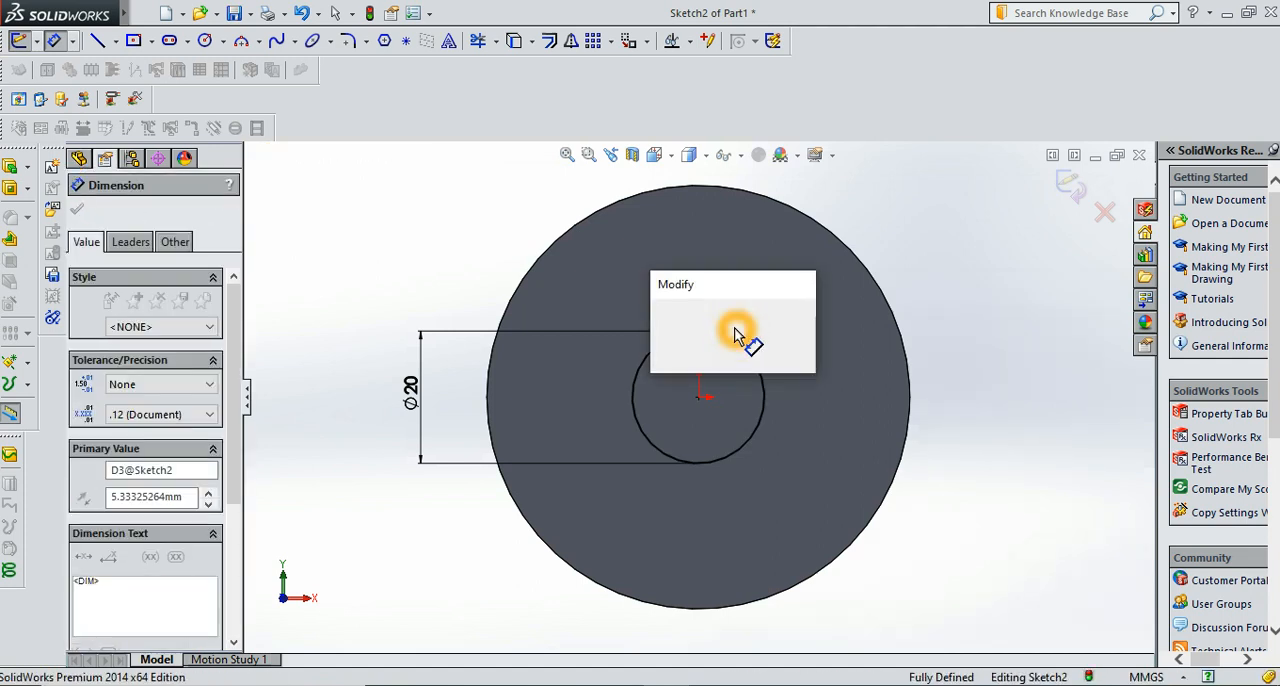
{"action": "key", "text": "Return"}
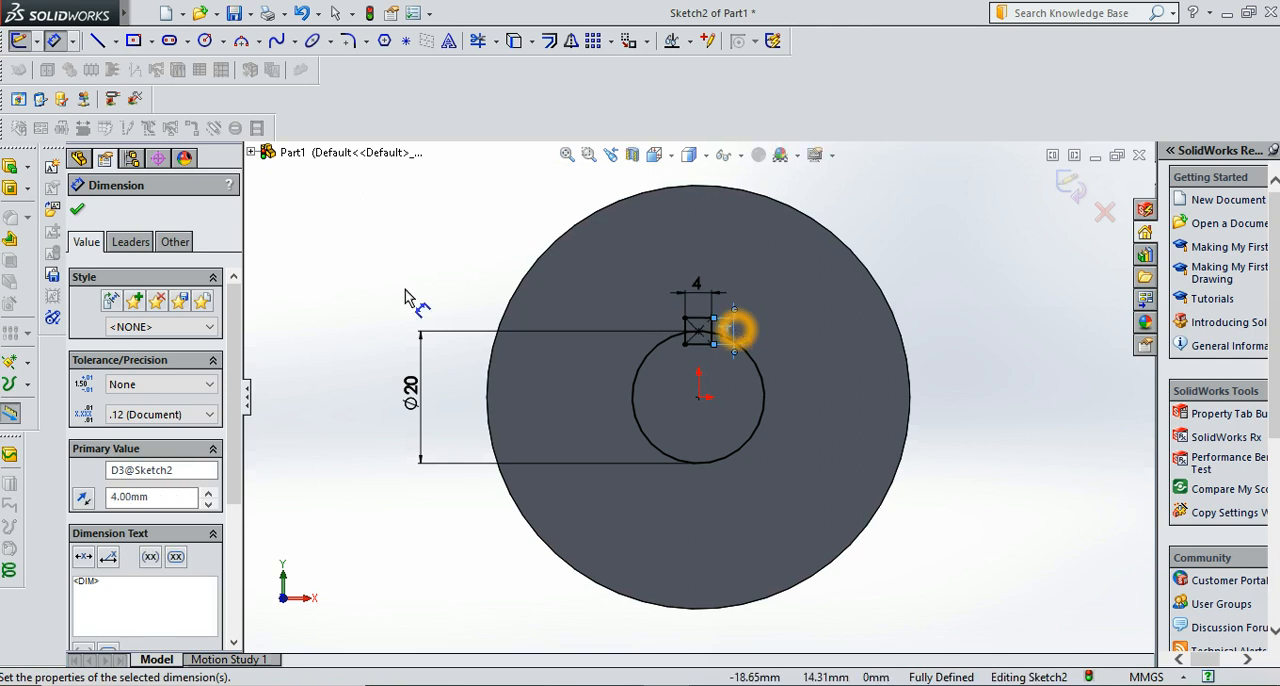
{"action": "left_click", "coordinate": [80, 213]}
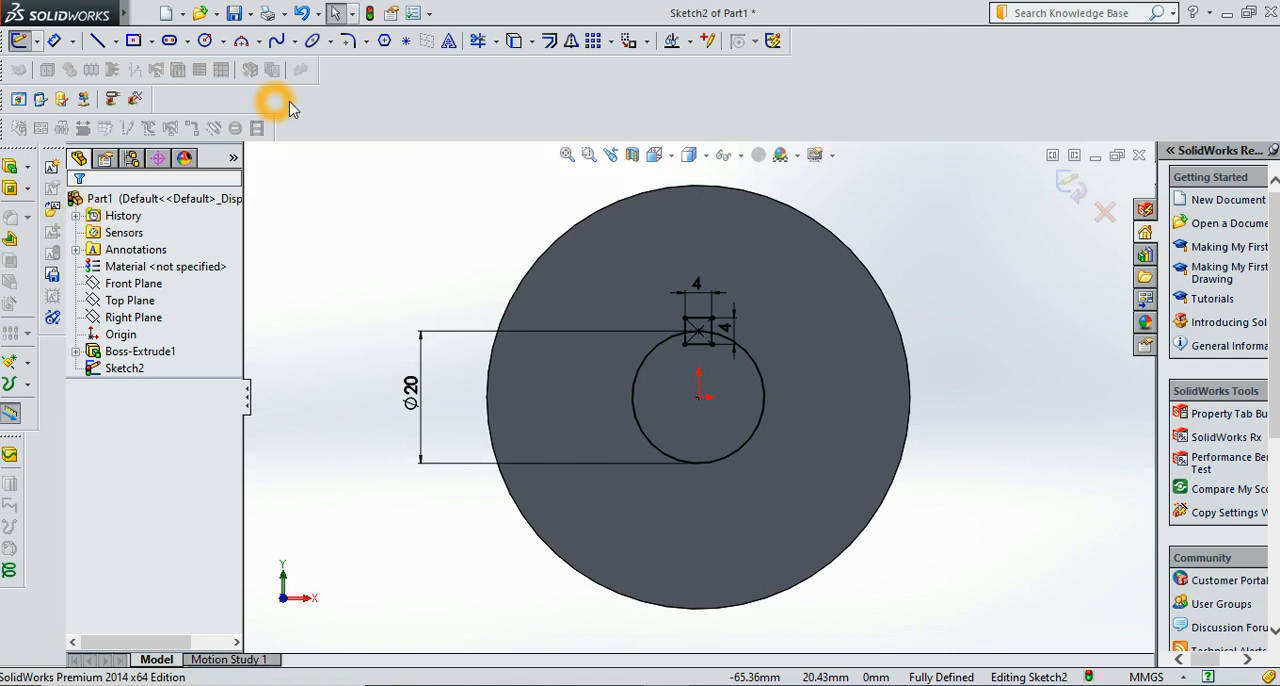
Trim the rectangle's lower edge, its side segments inside the 20 mm circle and the arc between its sides to form one keyway outline
{"action": "left_click", "coordinate": [477, 41]}
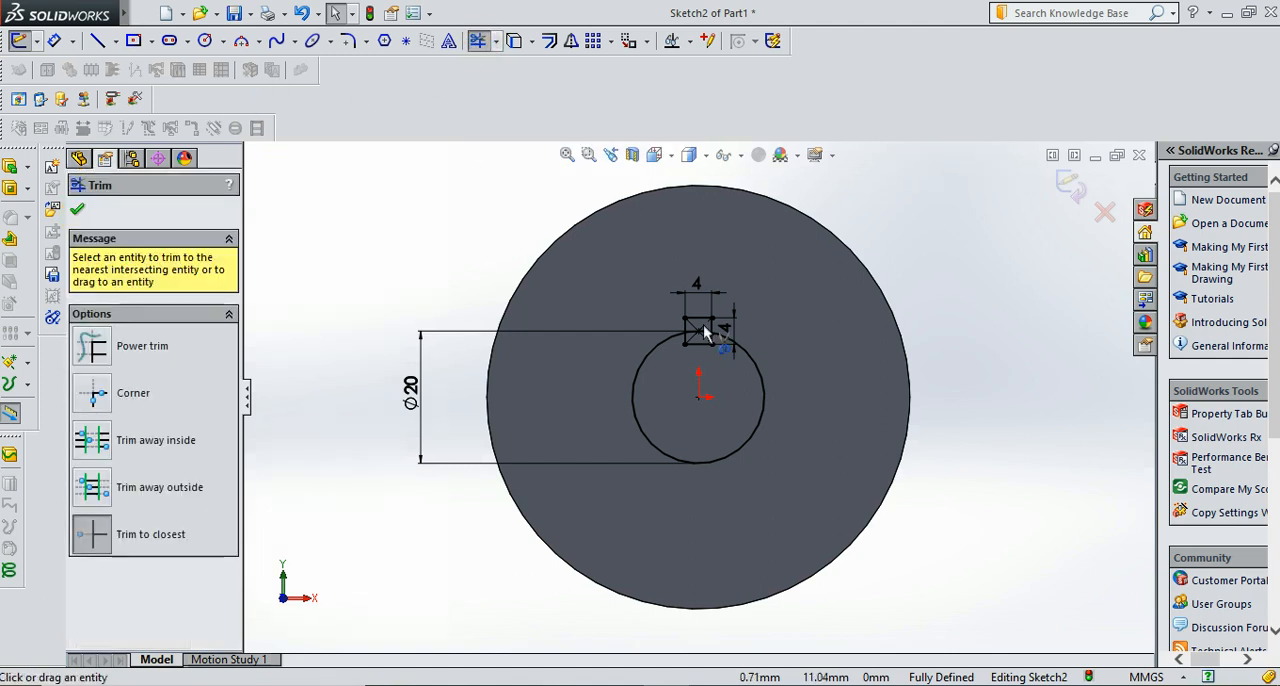
{"action": "left_click", "coordinate": [698, 345]}
{"action": "left_click", "coordinate": [714, 338]}
{"action": "left_click", "coordinate": [712, 341]}
{"action": "left_click", "coordinate": [708, 336]}
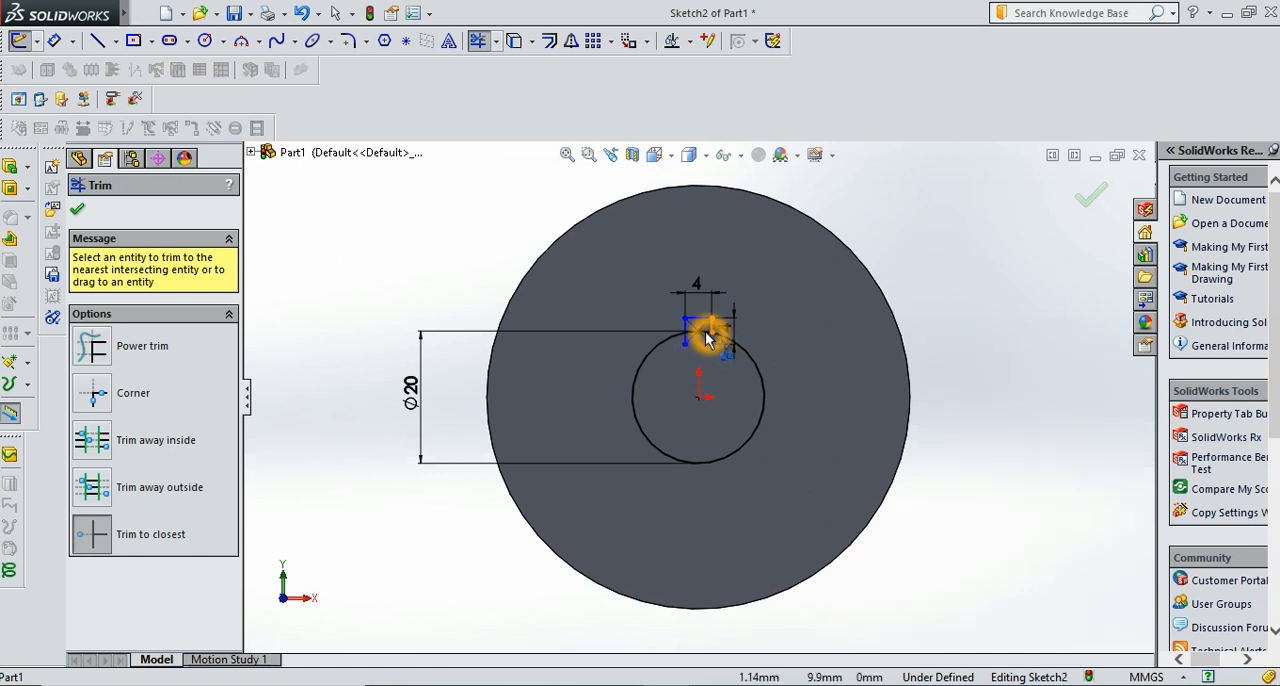
{"action": "left_click", "coordinate": [704, 330]}
{"action": "left_click", "coordinate": [698, 329]}
{"action": "left_click", "coordinate": [693, 330]}
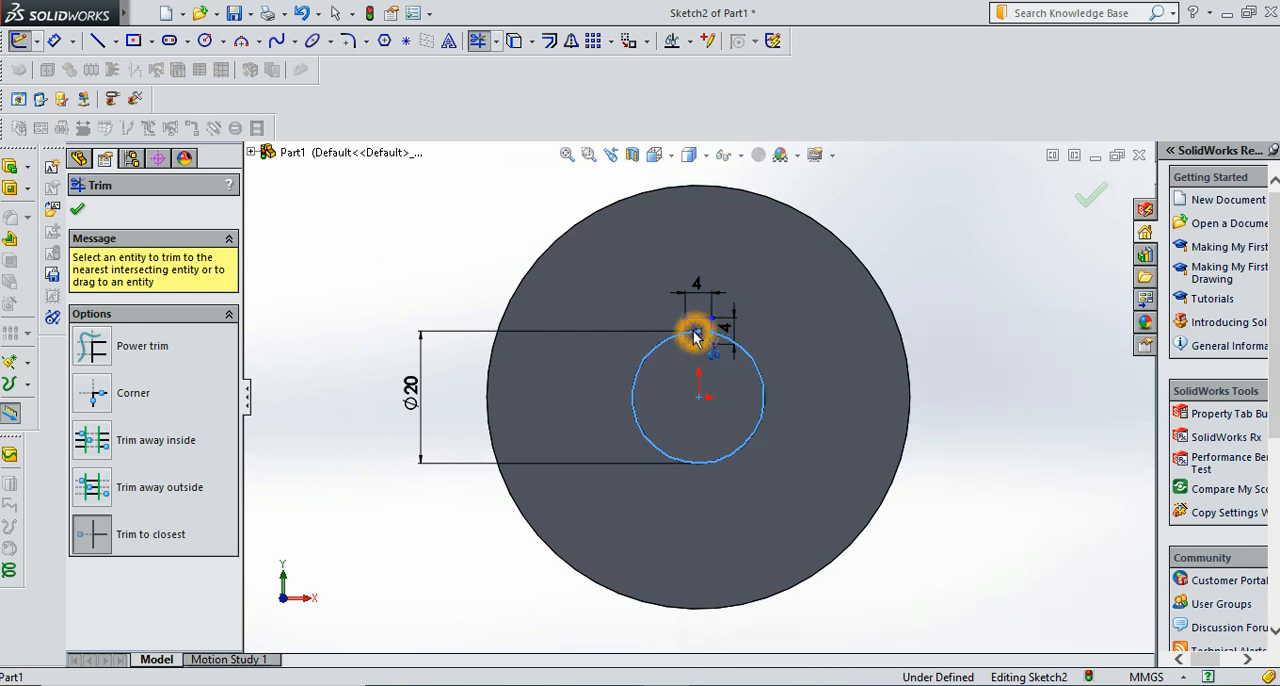
{"action": "left_click", "coordinate": [686, 344]}
{"action": "left_click", "coordinate": [687, 341]}
{"action": "left_click", "coordinate": [432, 252]}
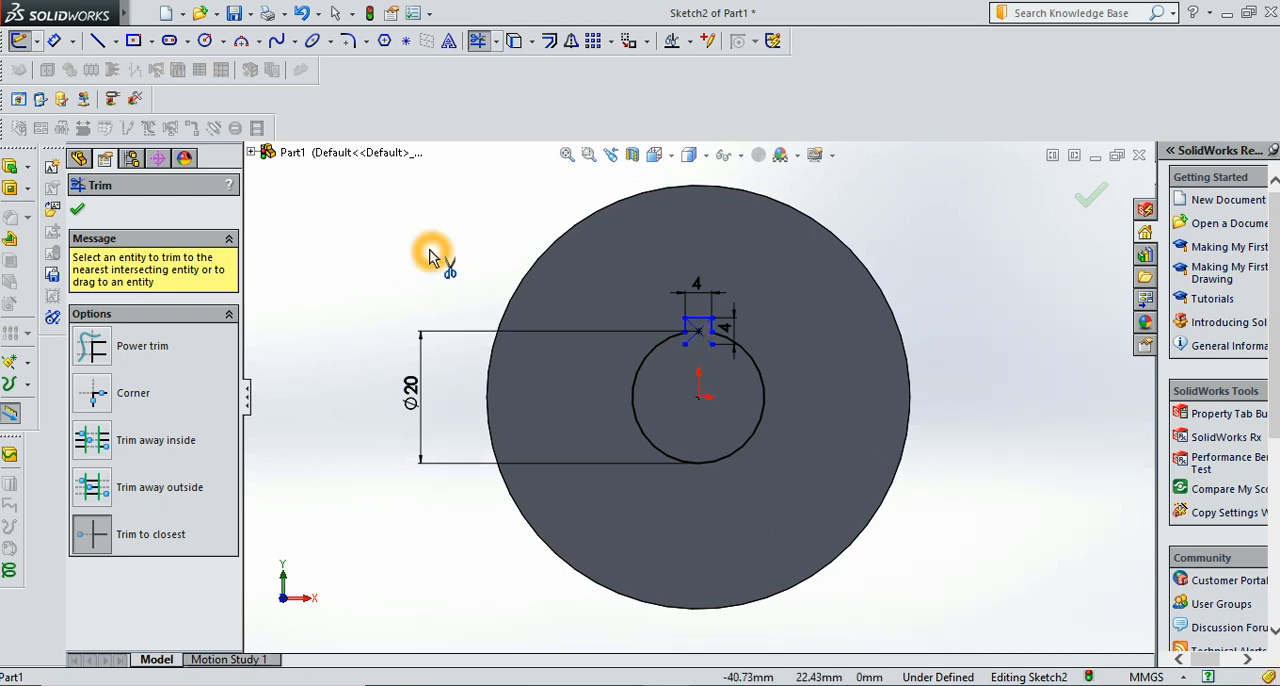
{"action": "left_click", "coordinate": [79, 212]}
{"action": "left_click", "coordinate": [381, 306]}
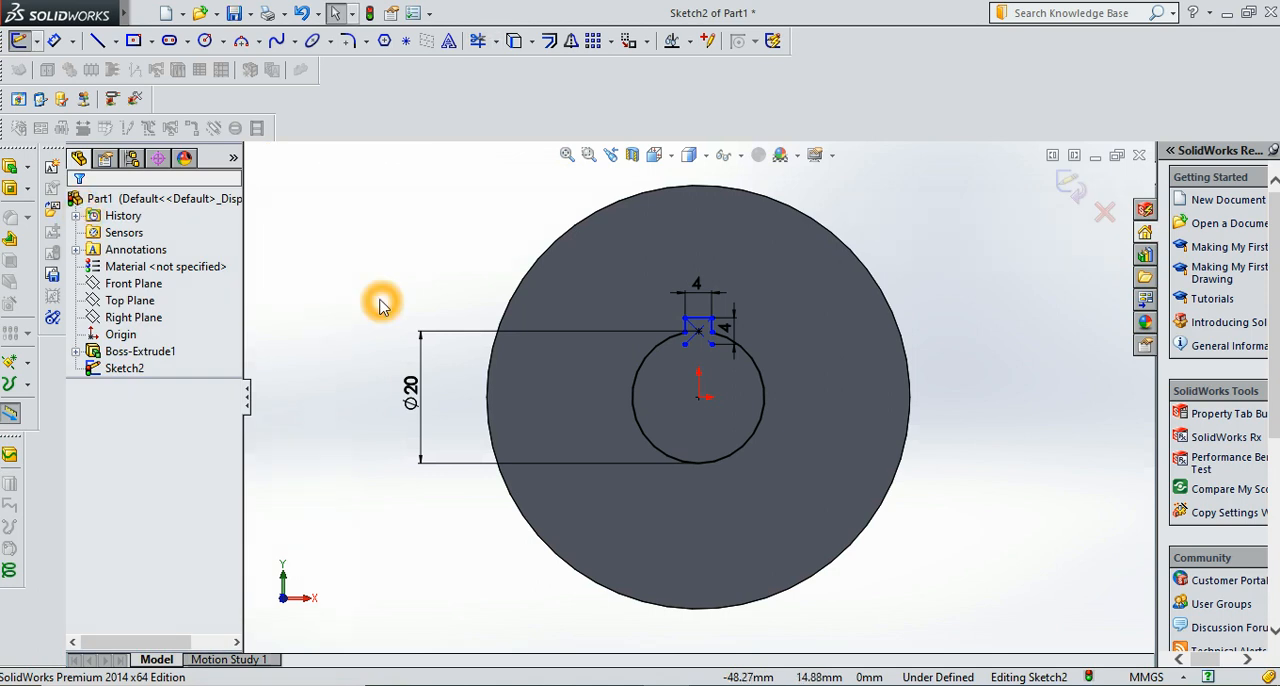
Cut the keyed bore profile through the disc with a blind extruded cut 15 mm deep
{"action": "left_click", "coordinate": [27, 189]}
{"action": "left_click", "coordinate": [96, 187]}
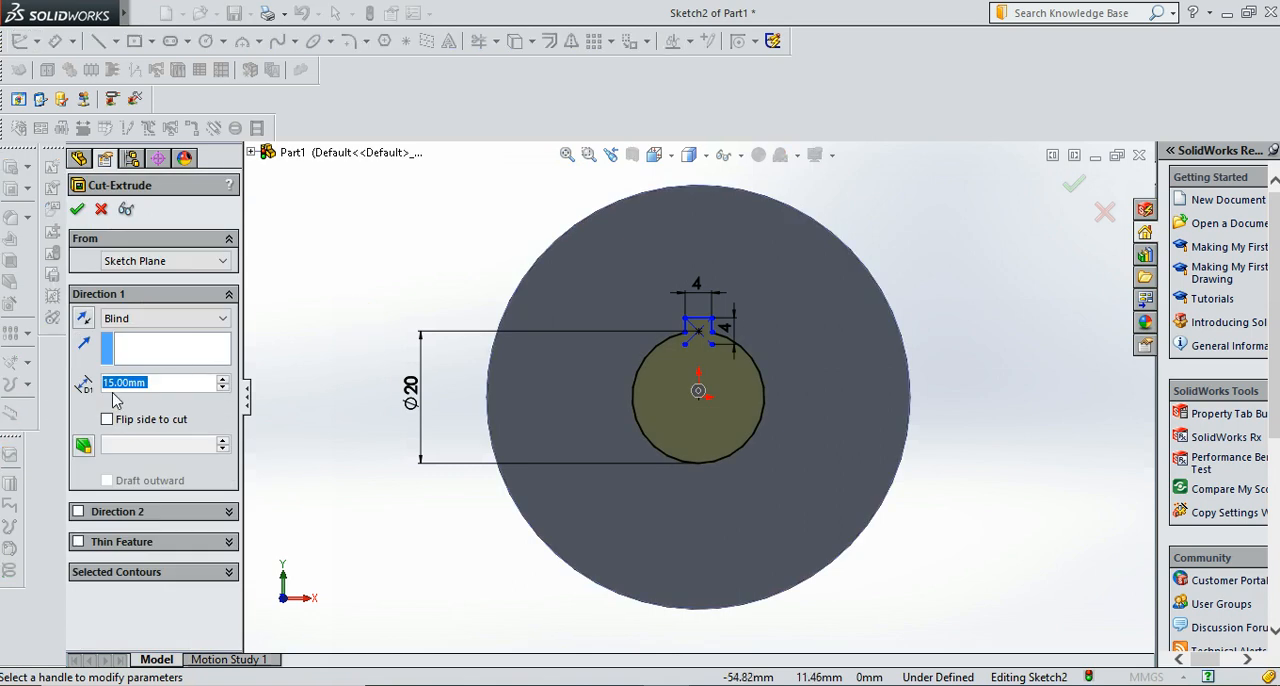
{"action": "left_click", "coordinate": [78, 210]}
{"action": "left_click", "coordinate": [472, 310]}
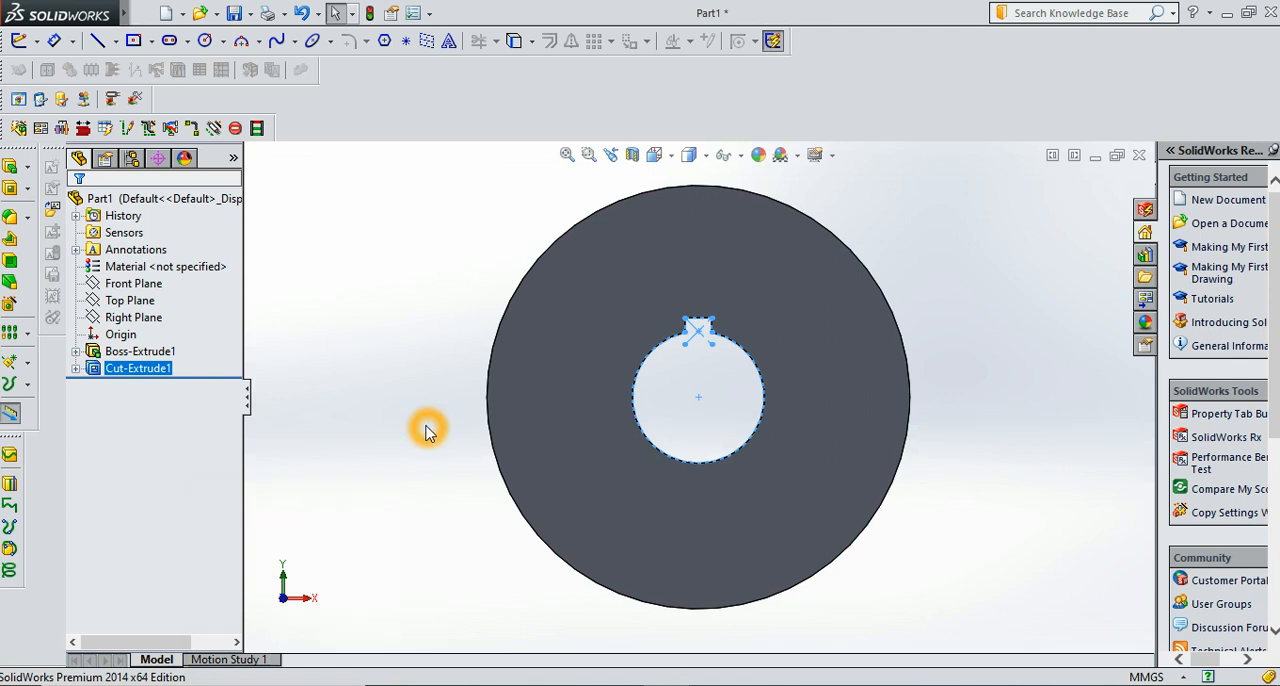
Start a sketch on the disc's front face and draw a vertical centerline about 34.5 mm long upward from the origin
{"action": "left_click", "coordinate": [542, 371]}
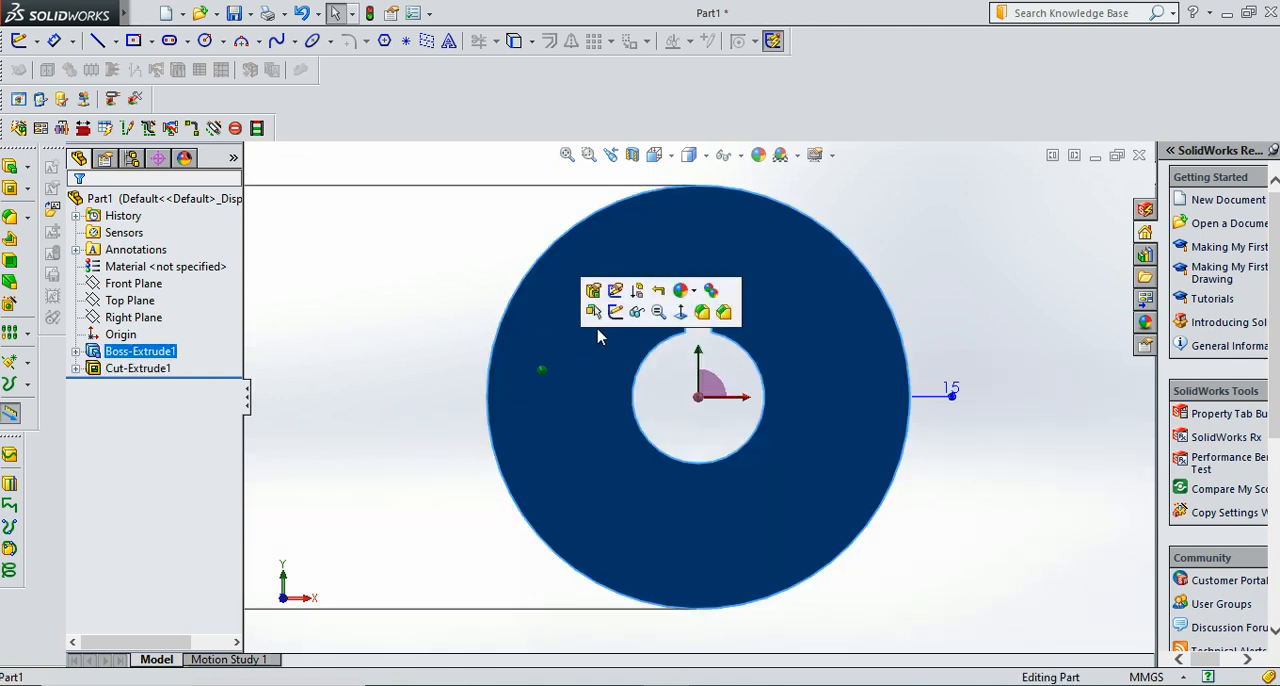
{"action": "left_click", "coordinate": [616, 316]}
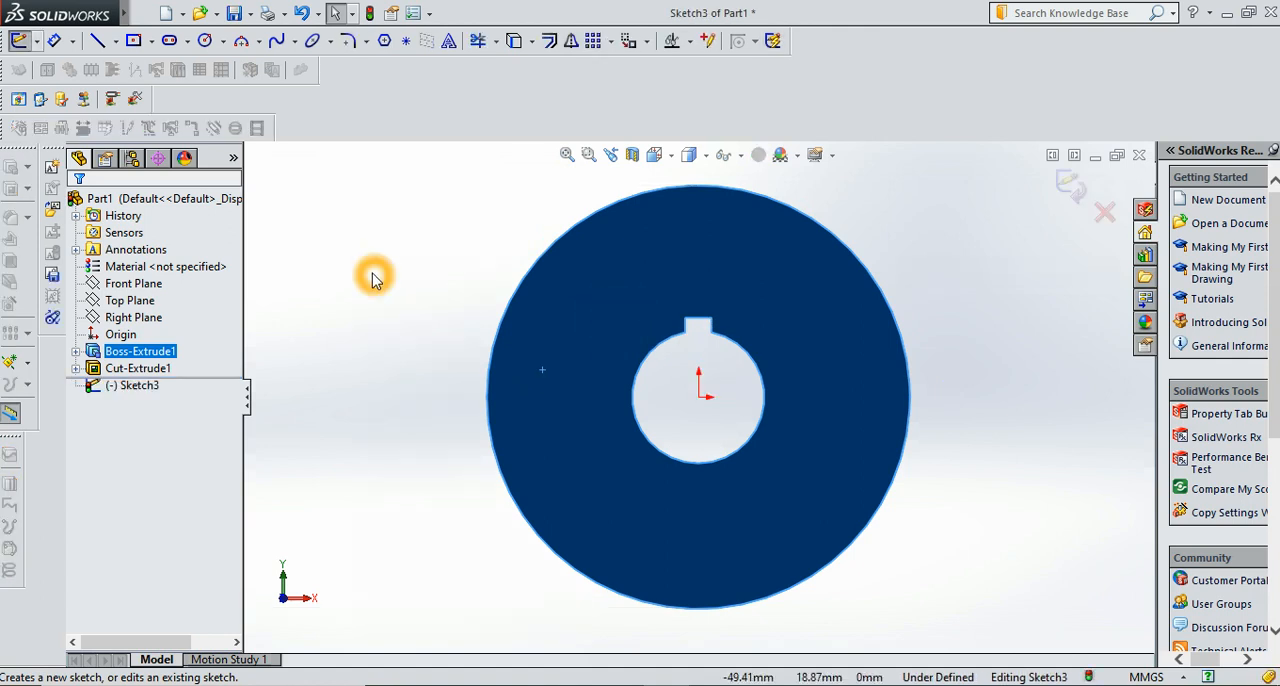
{"action": "left_click", "coordinate": [98, 46]}
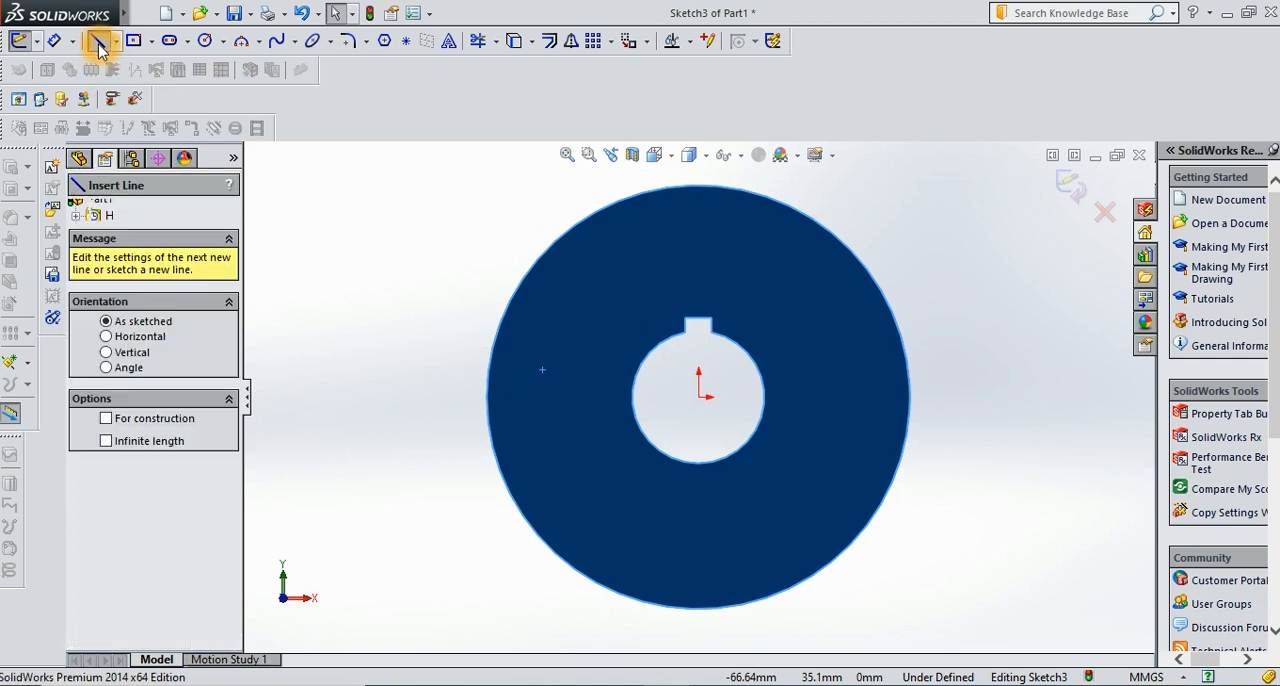
{"action": "left_click", "coordinate": [116, 42]}
{"action": "left_click", "coordinate": [137, 84]}
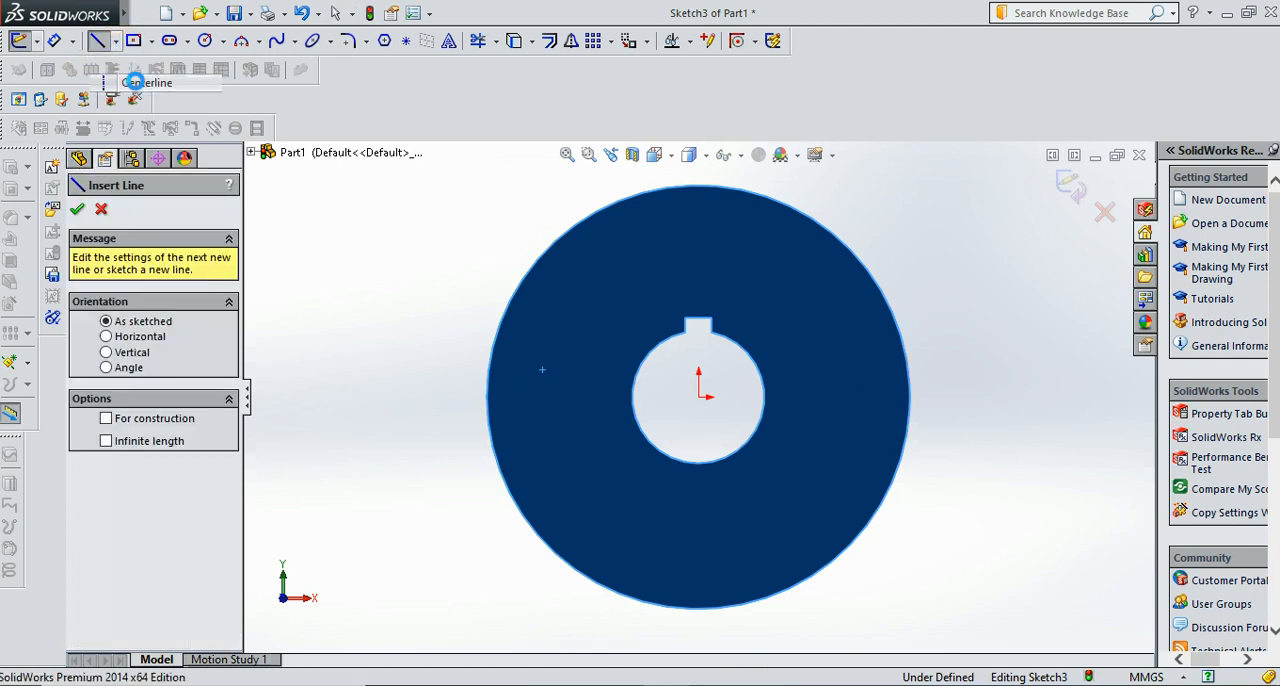
{"action": "left_click", "coordinate": [698, 397]}
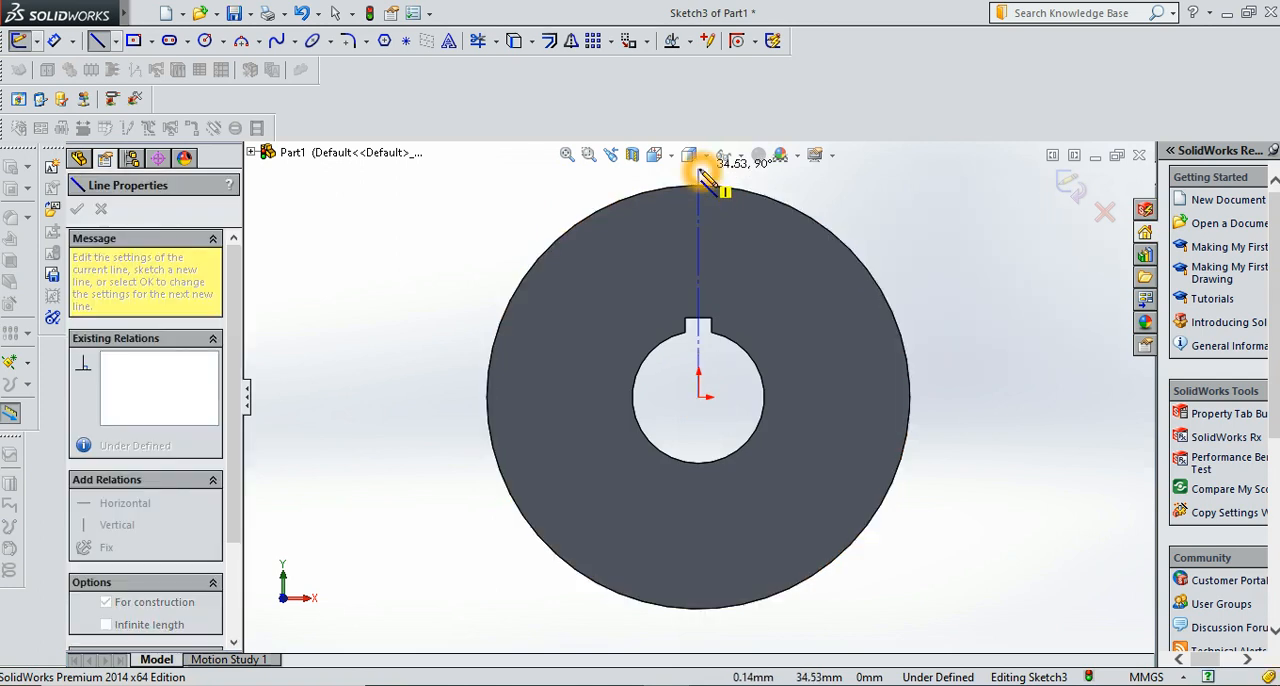
{"action": "left_click", "coordinate": [698, 170]}
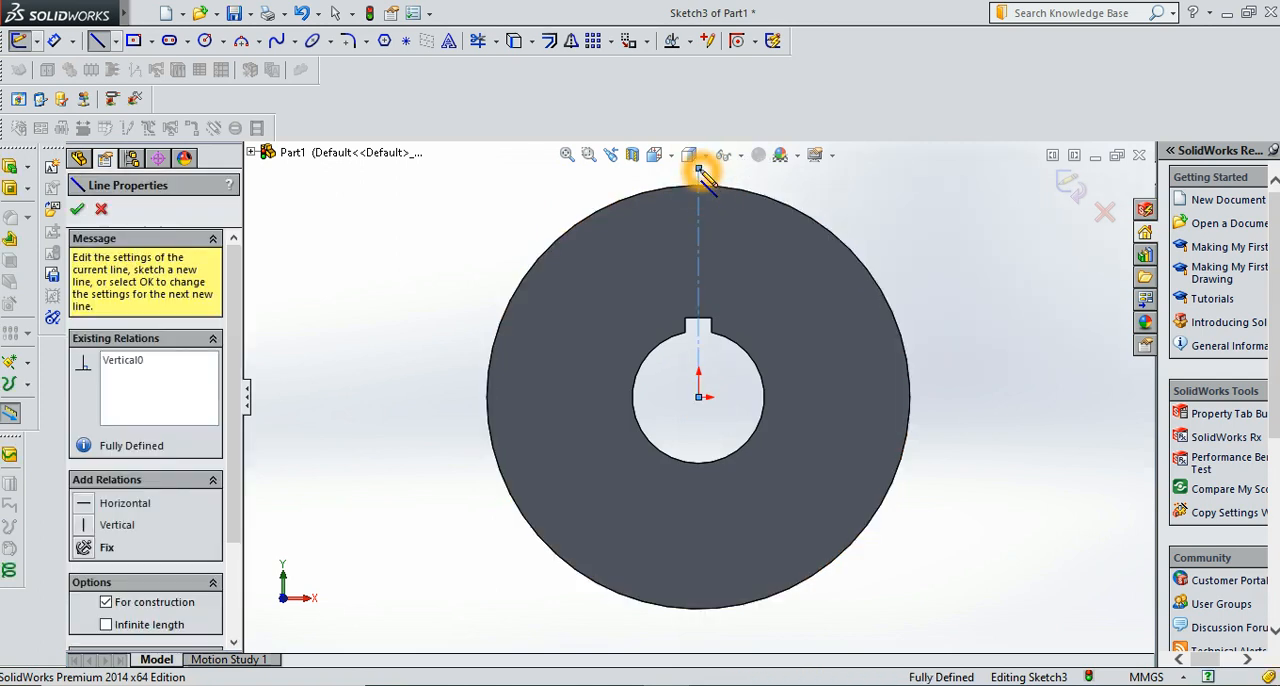
{"action": "key", "text": "Escape"}
{"action": "key", "text": "Escape"}
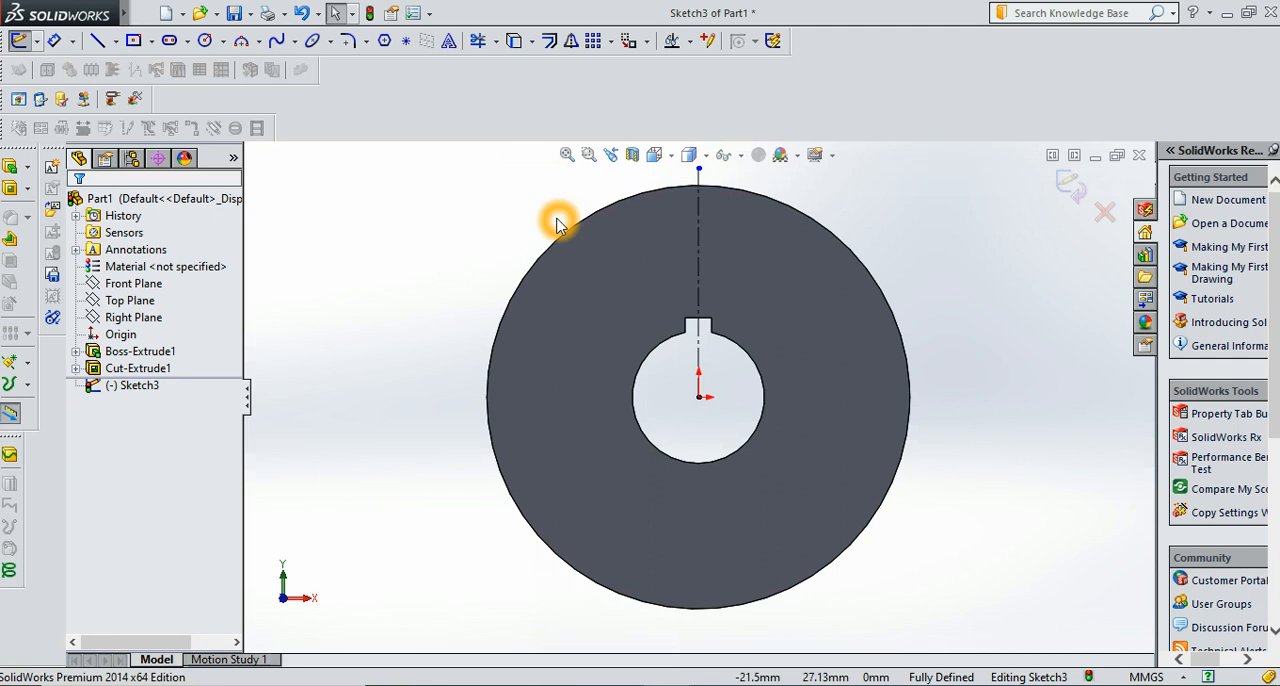
Draw a horizontal line about 4.8 mm long to the right from the centerline, about 24.4 mm above the origin
{"action": "left_click", "coordinate": [98, 40]}
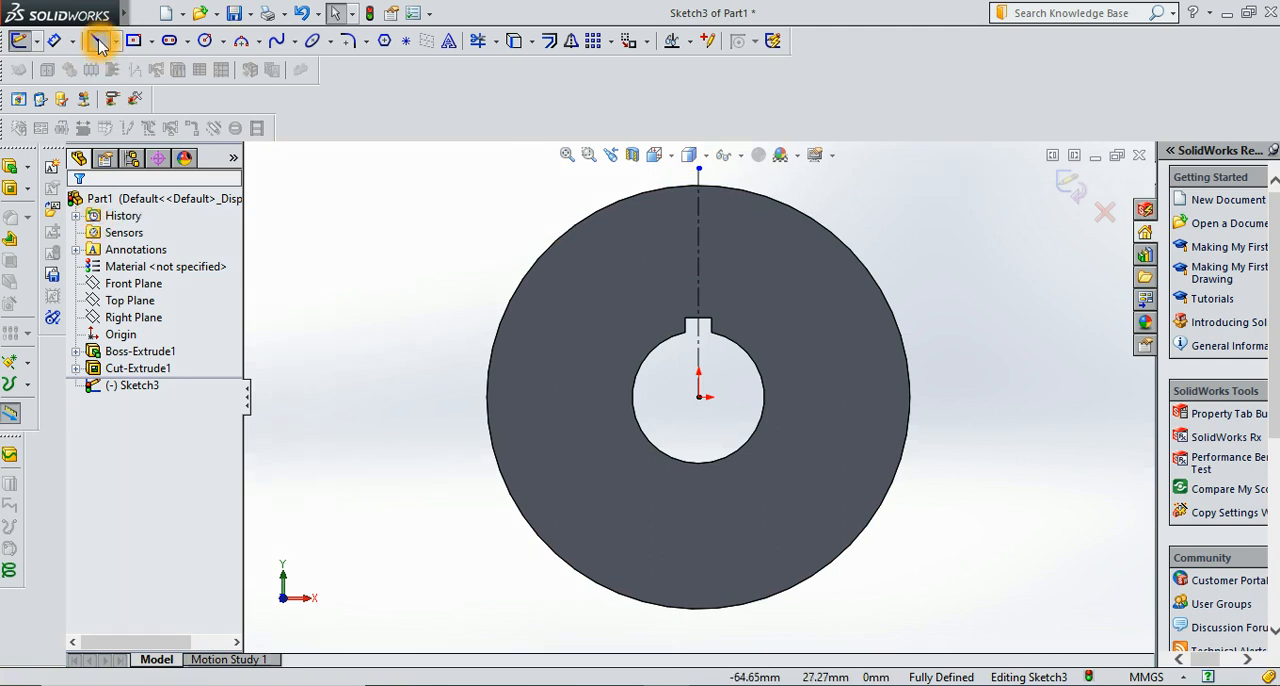
{"action": "left_click", "coordinate": [698, 238]}
{"action": "left_click", "coordinate": [733, 236]}
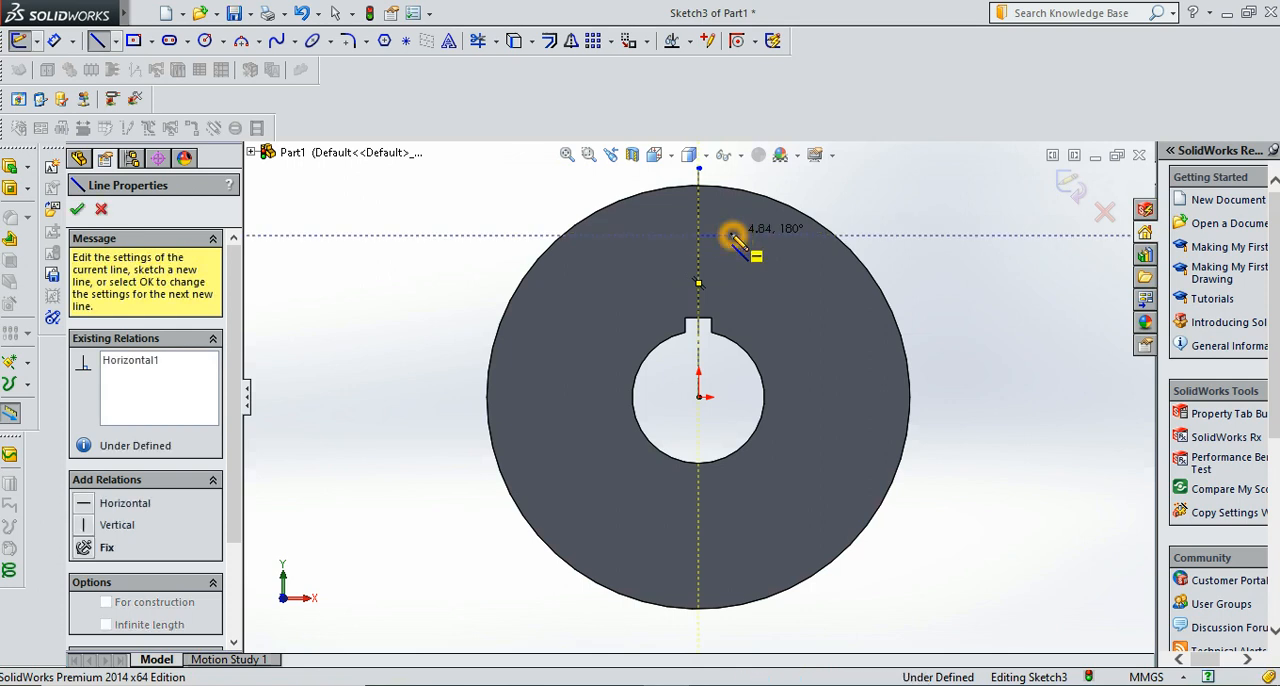
{"action": "key", "text": "Escape"}
{"action": "key", "text": "Escape"}
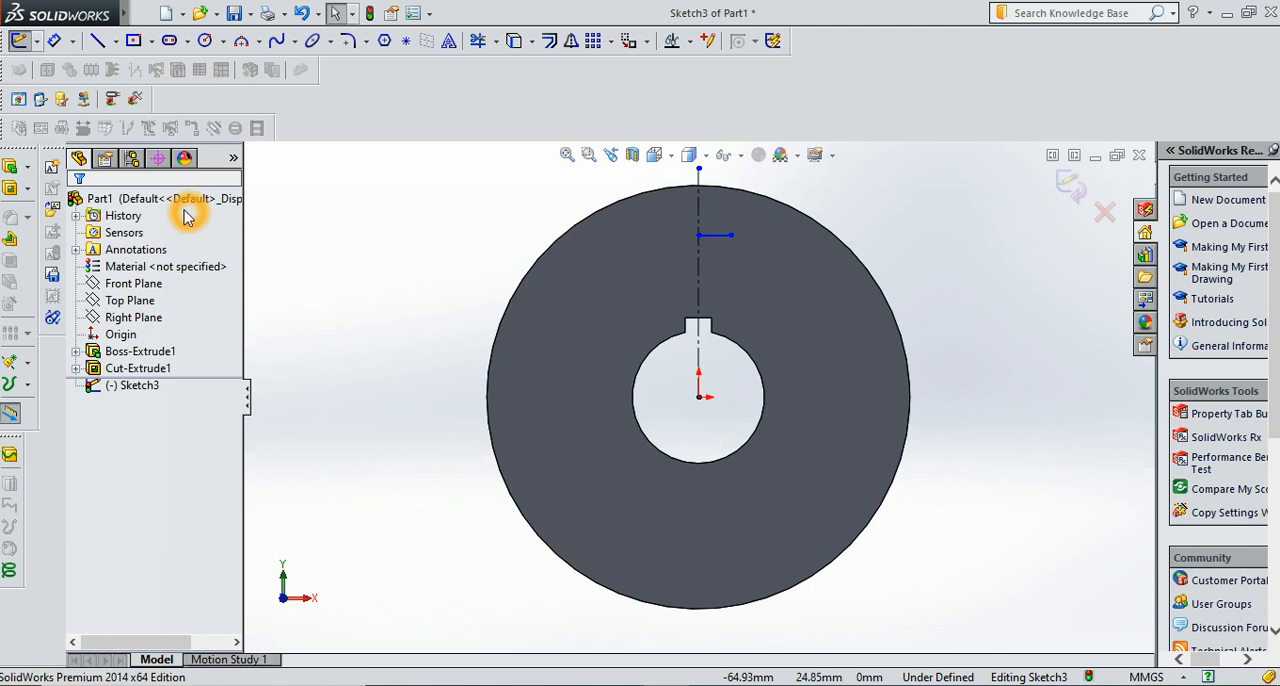
Dimension the distance from the origin to the short line's endpoint on the centerline as 27.2 mm
{"action": "left_click", "coordinate": [54, 40]}
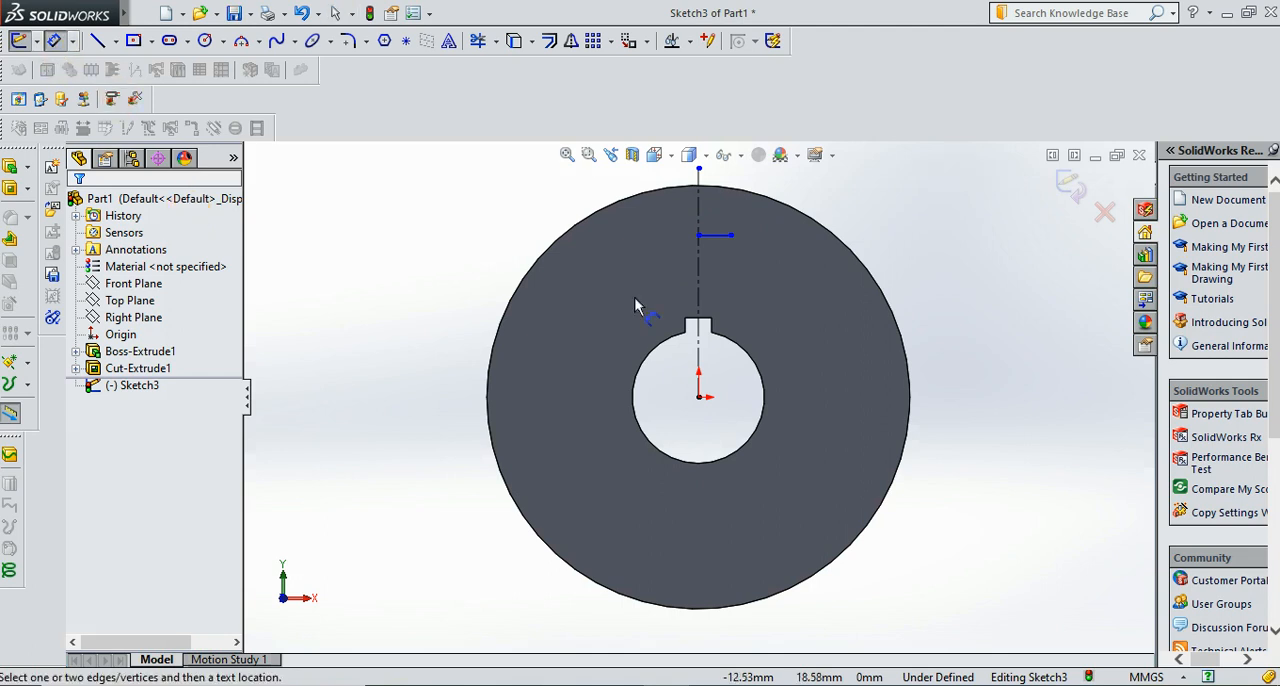
{"action": "left_click", "coordinate": [698, 236]}
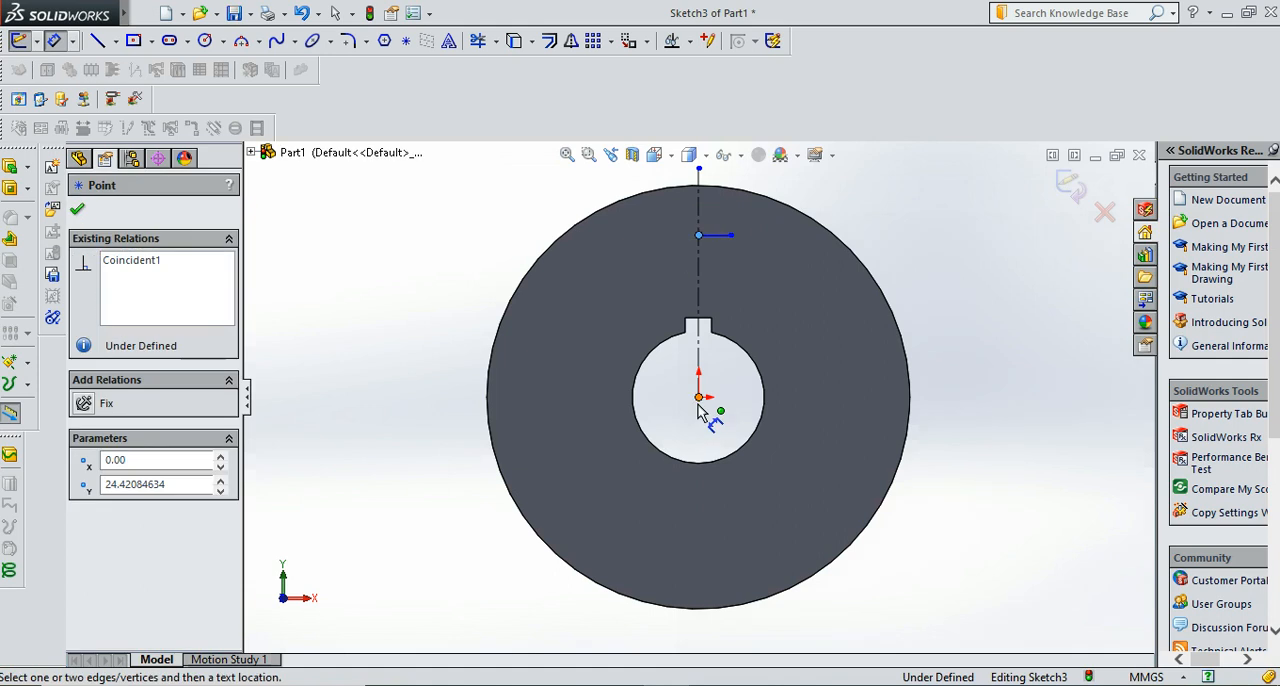
{"action": "left_click", "coordinate": [699, 398]}
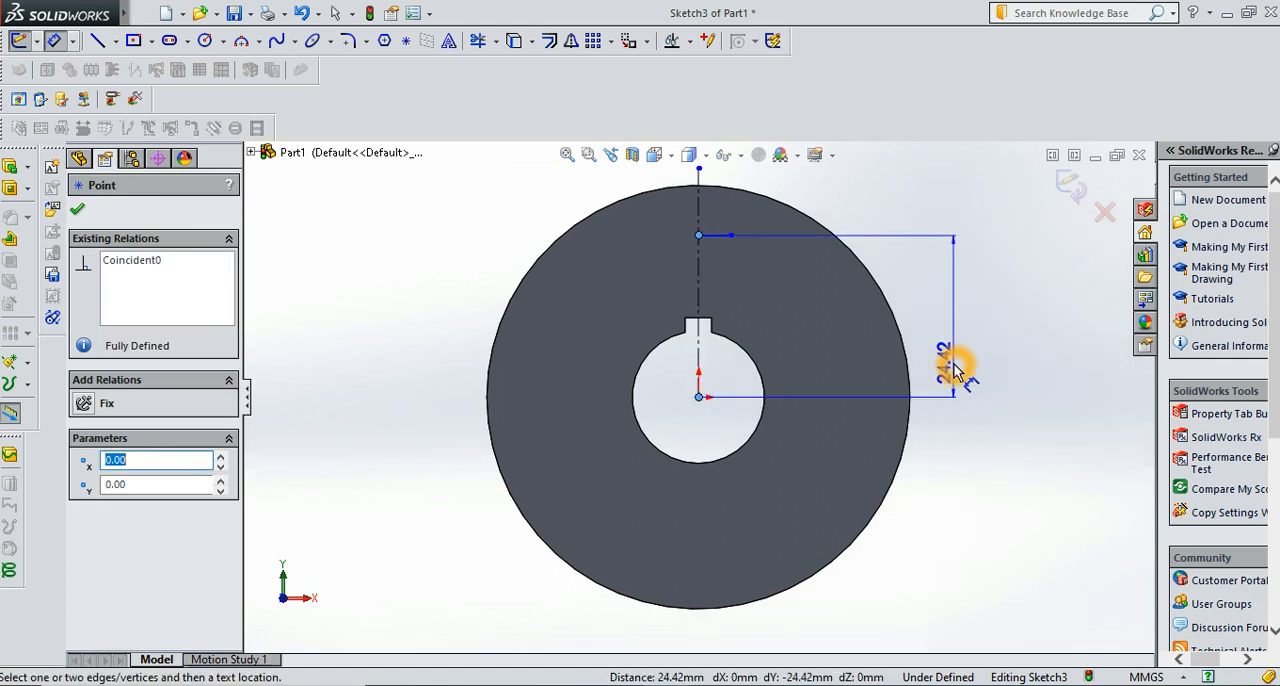
{"action": "left_click", "coordinate": [953, 364]}
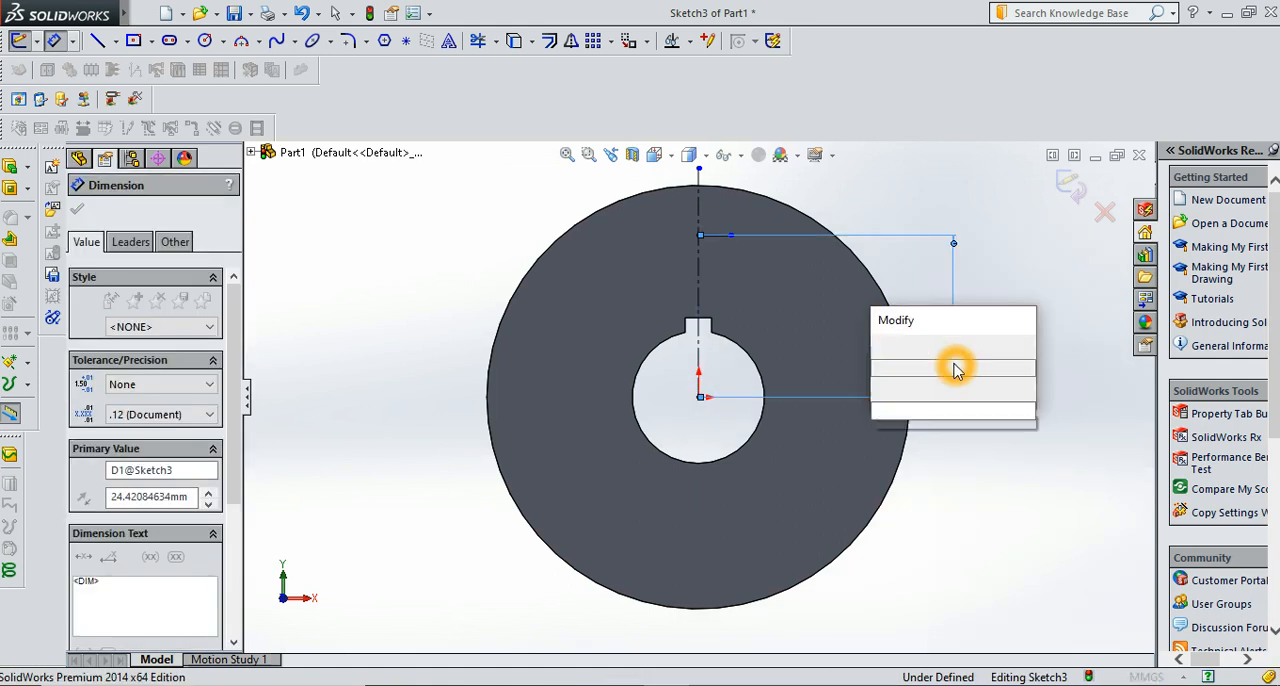
{"action": "type", "text": "27.2"}
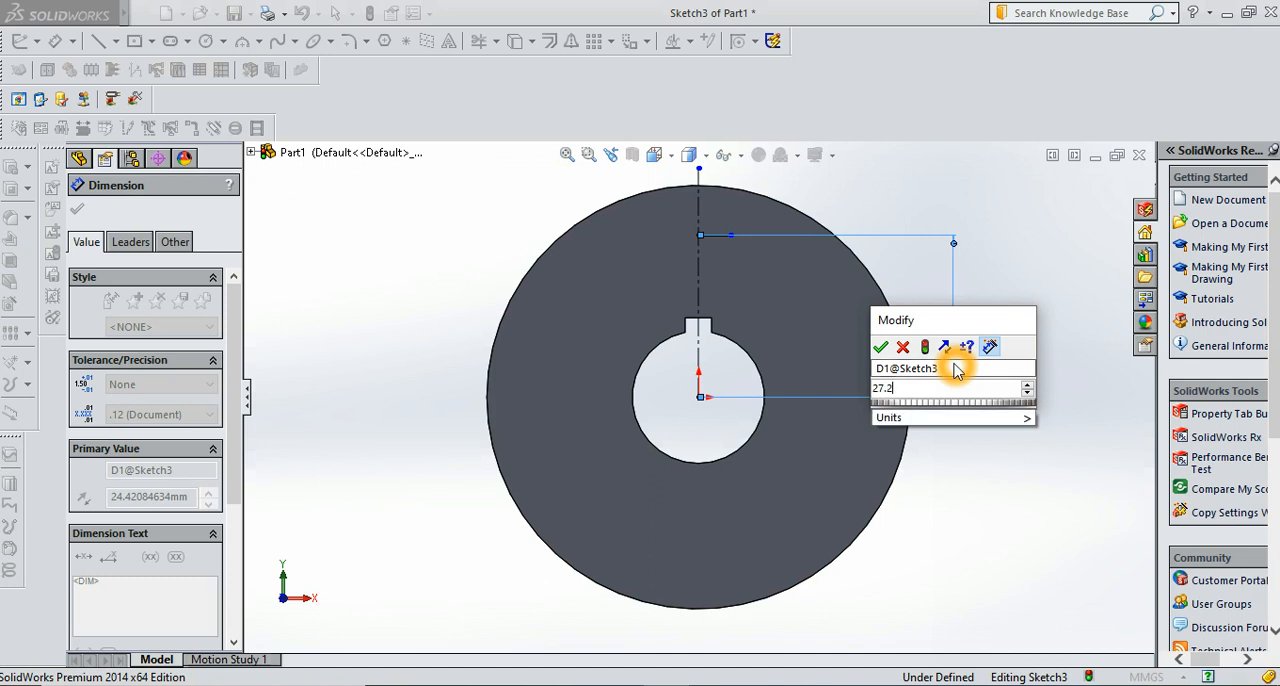
{"action": "key", "text": "Return"}
{"action": "left_click", "coordinate": [955, 370]}
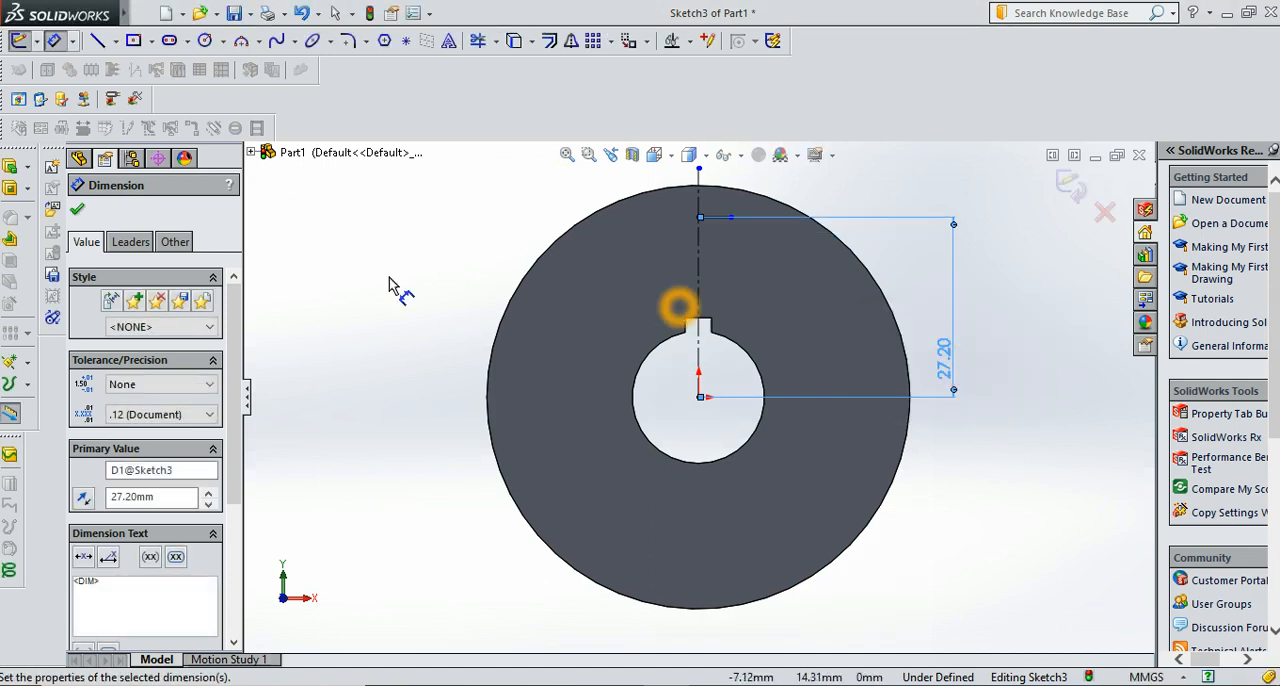
{"action": "left_click", "coordinate": [78, 212]}
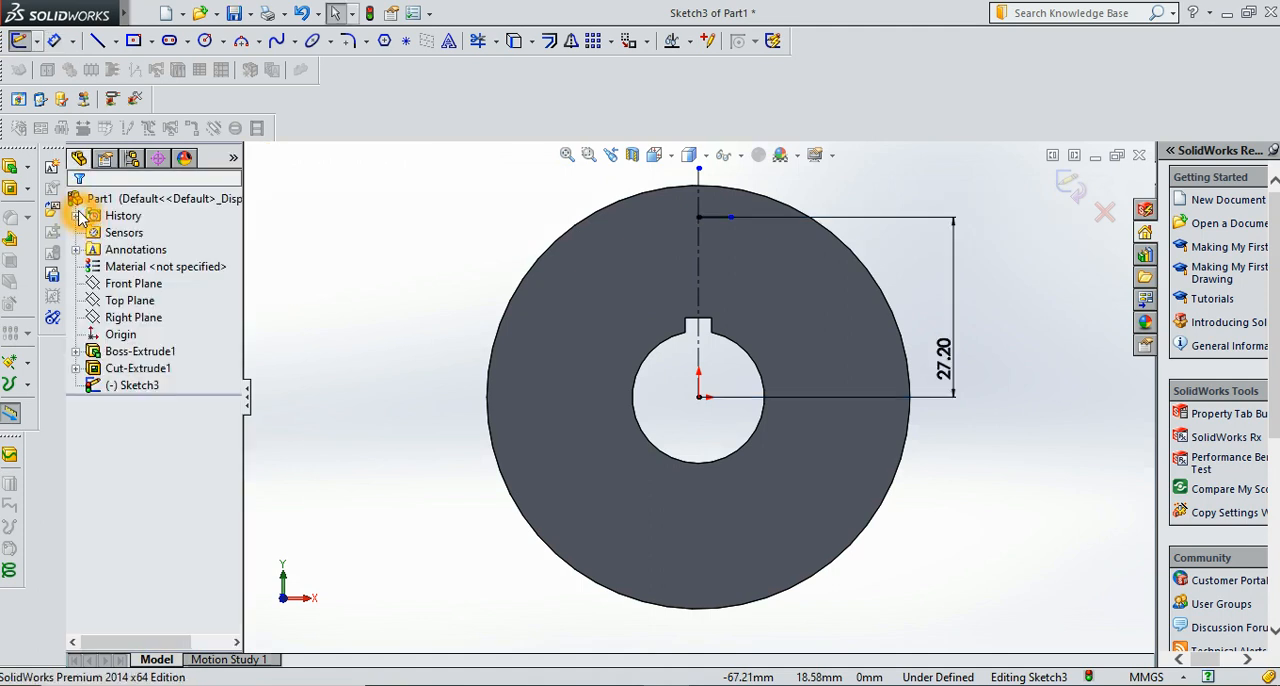
Dimension the short horizontal line's length to 1 mm
{"action": "left_click", "coordinate": [54, 40]}
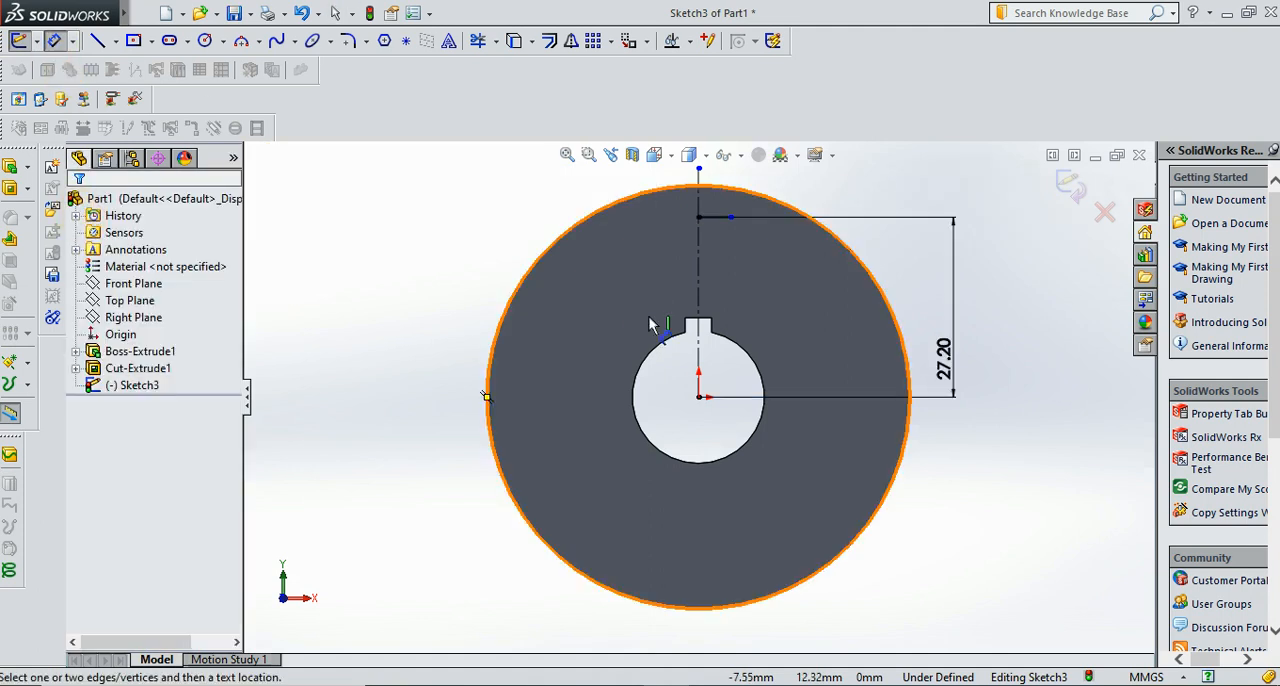
{"action": "left_click", "coordinate": [721, 220]}
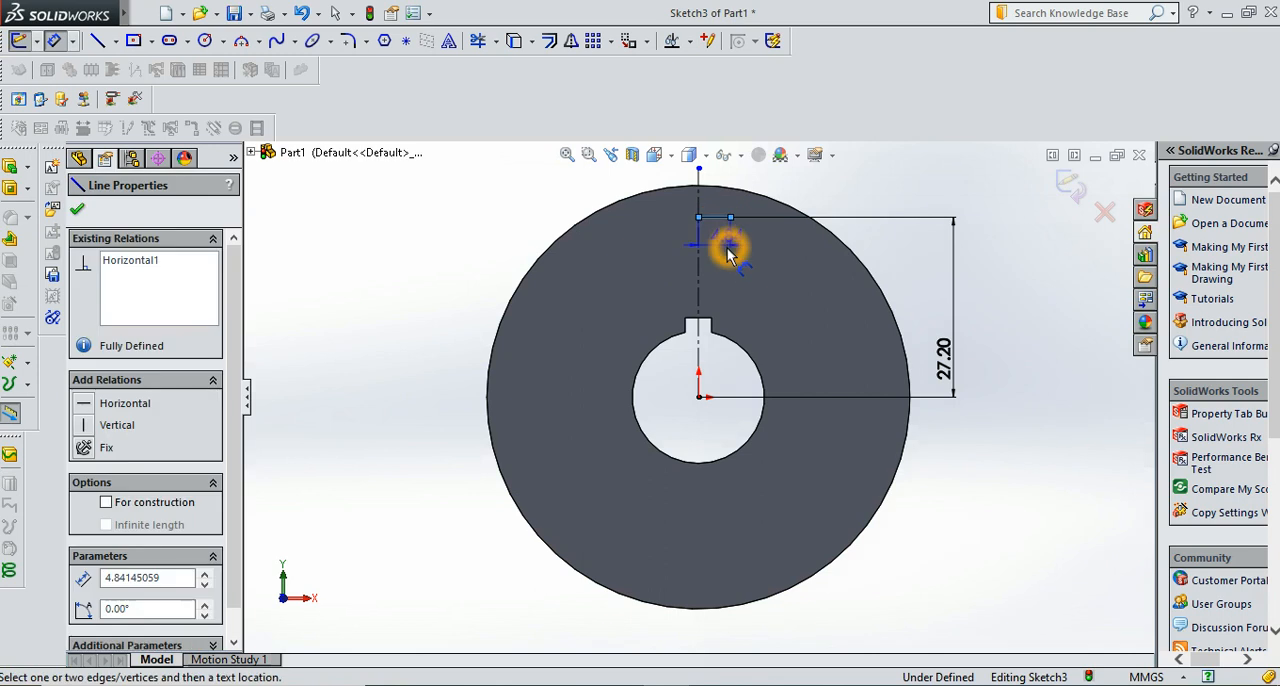
{"action": "left_click", "coordinate": [728, 256]}
{"action": "type", "text": "1"}
{"action": "key", "text": "Return"}
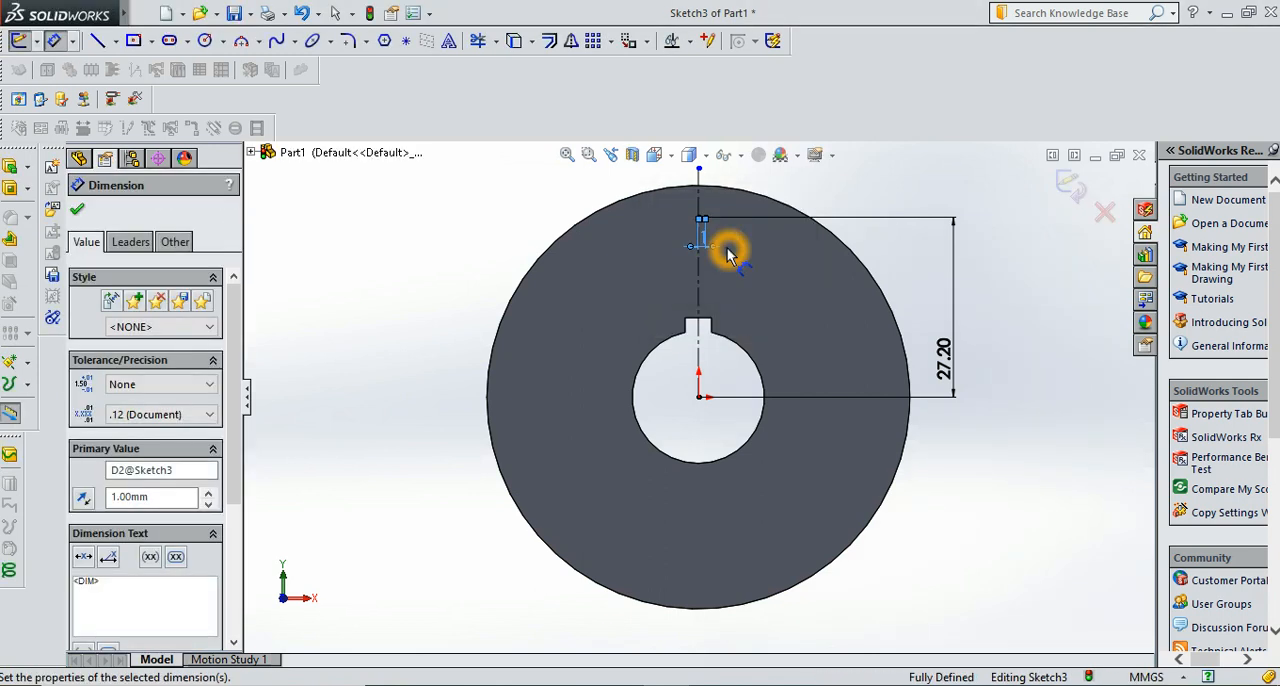
Draw a three-point arc of about 5.5 mm radius from the short line's free end up and right past the disc's rim
{"action": "left_click", "coordinate": [80, 213]}
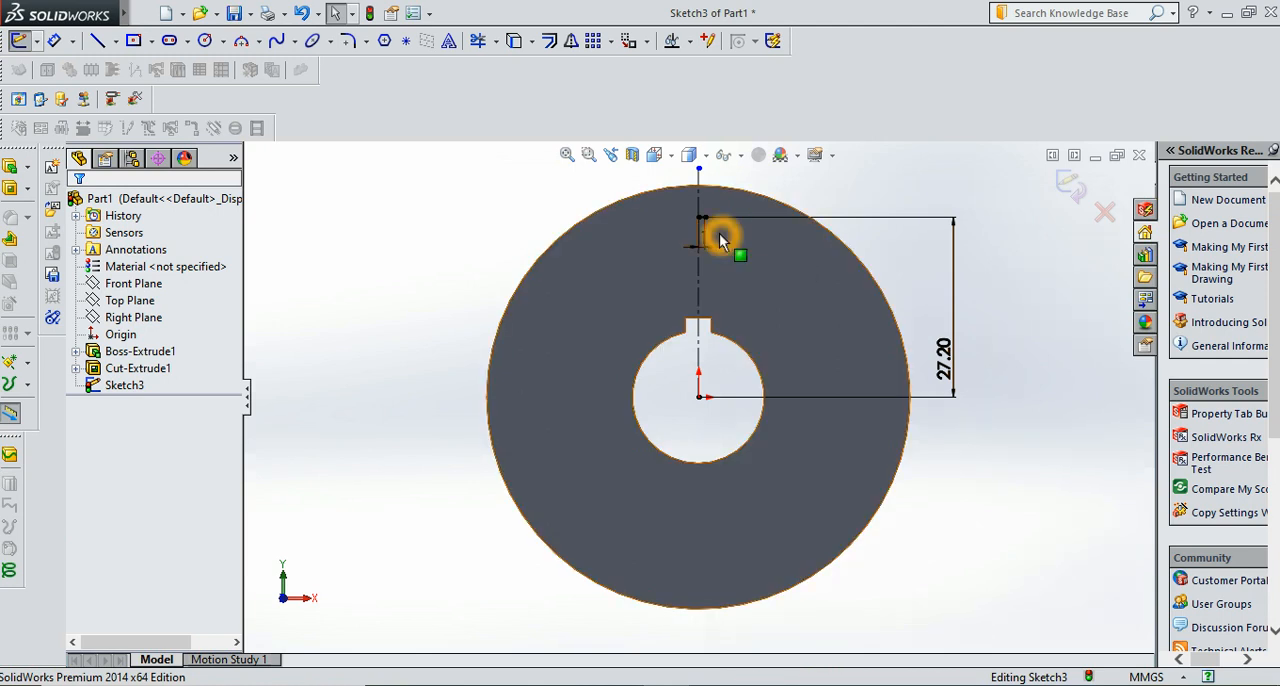
{"action": "left_click", "coordinate": [719, 233]}
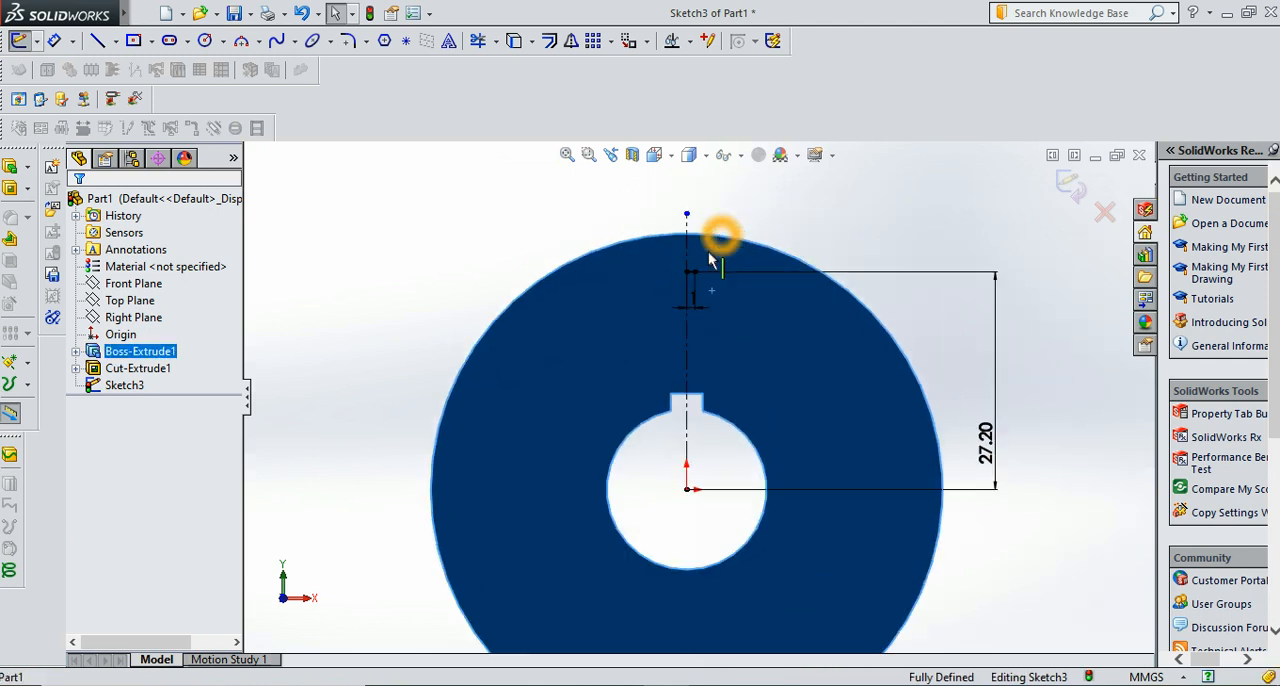
{"action": "scroll", "coordinate": [692, 312], "scroll_direction": "down", "scroll_amount": 5}
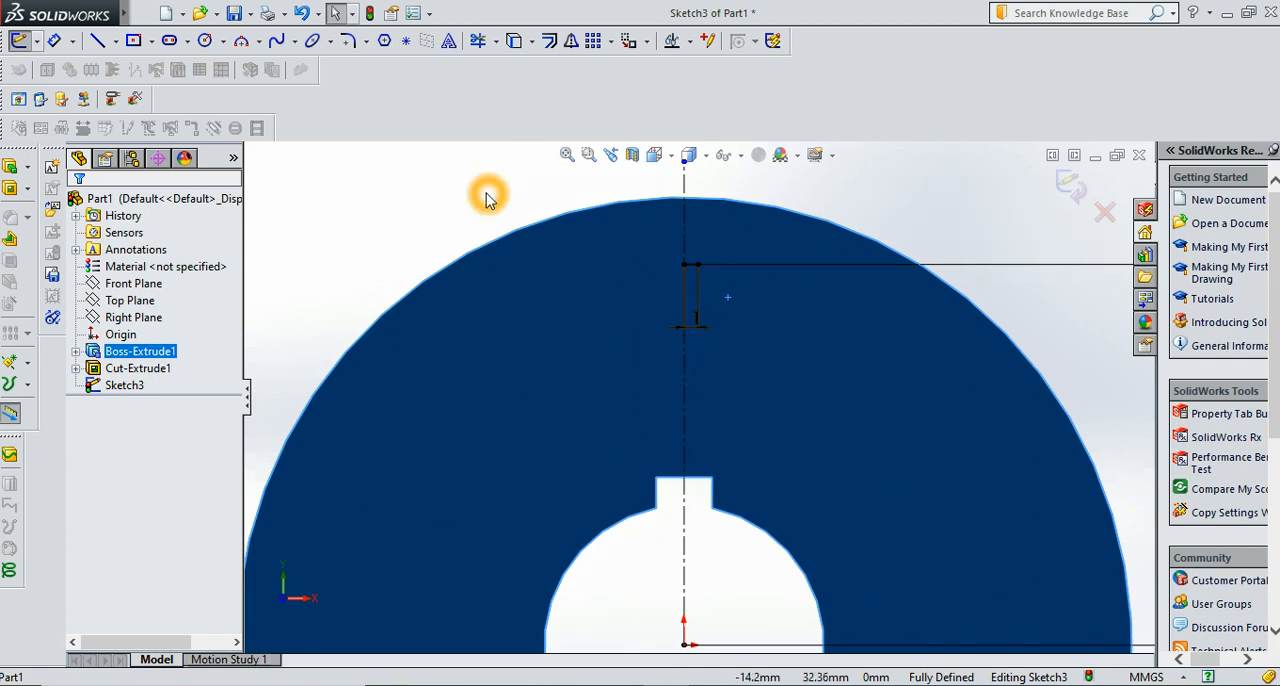
{"action": "left_click", "coordinate": [241, 40]}
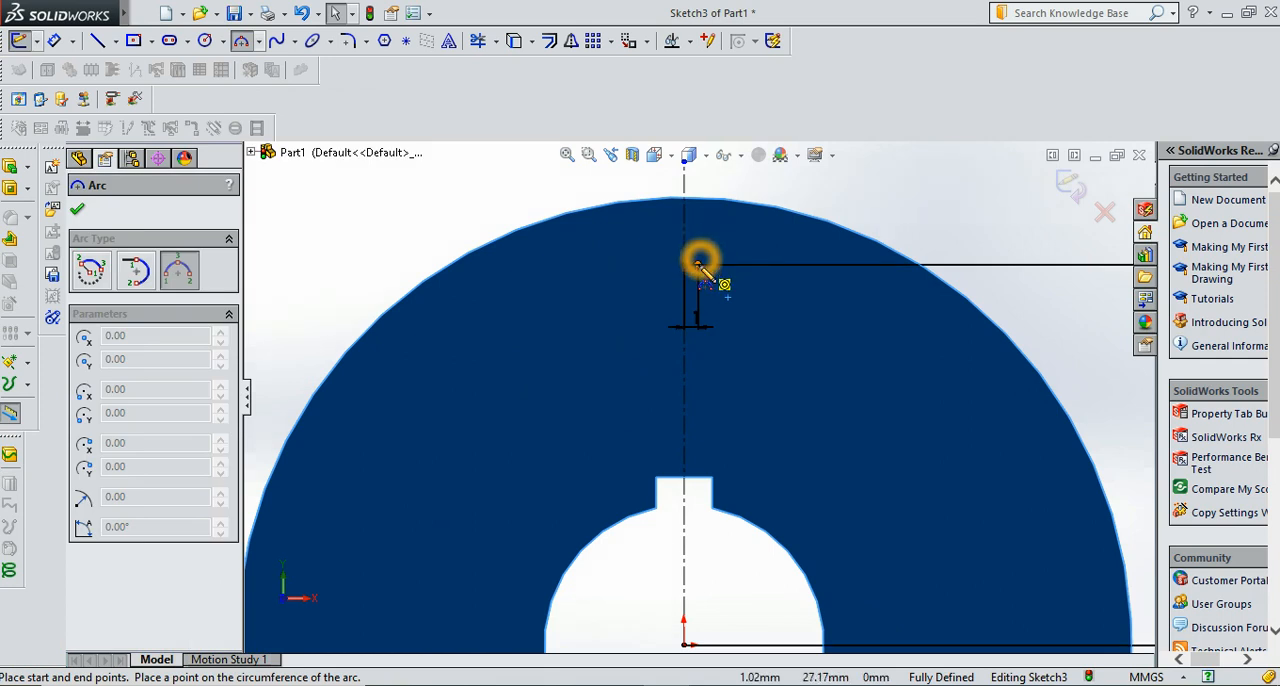
{"action": "left_click", "coordinate": [697, 266]}
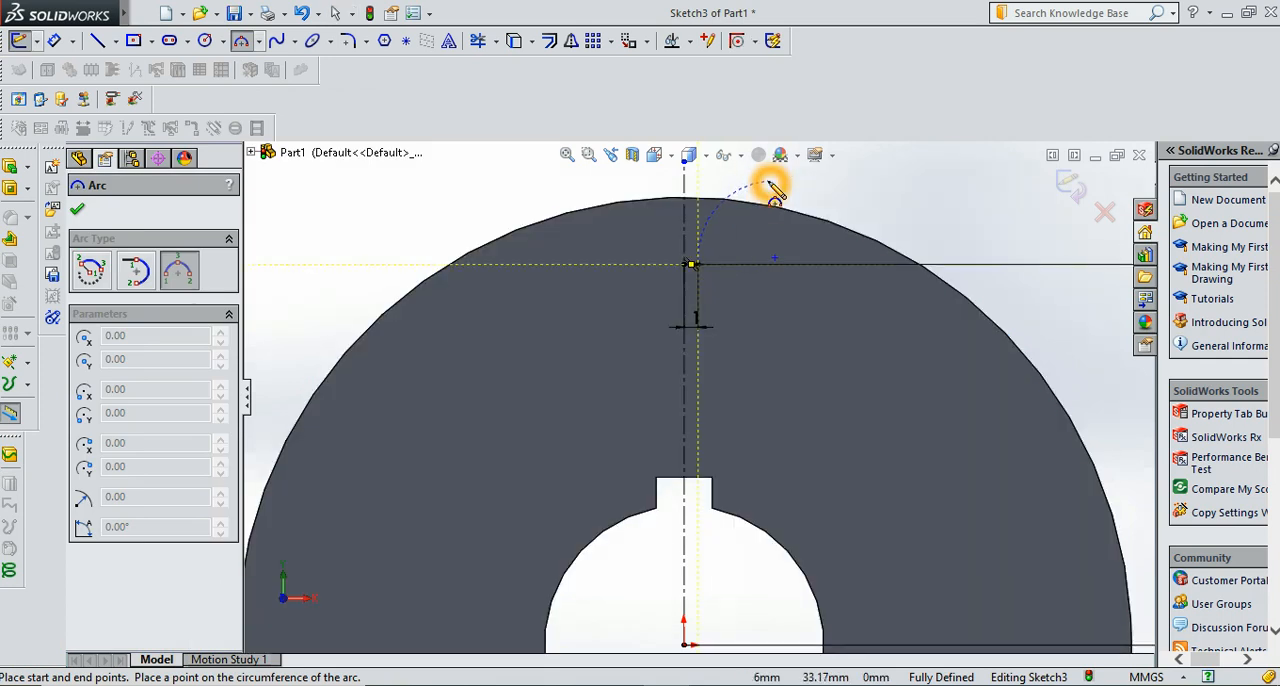
{"action": "left_click", "coordinate": [772, 192]}
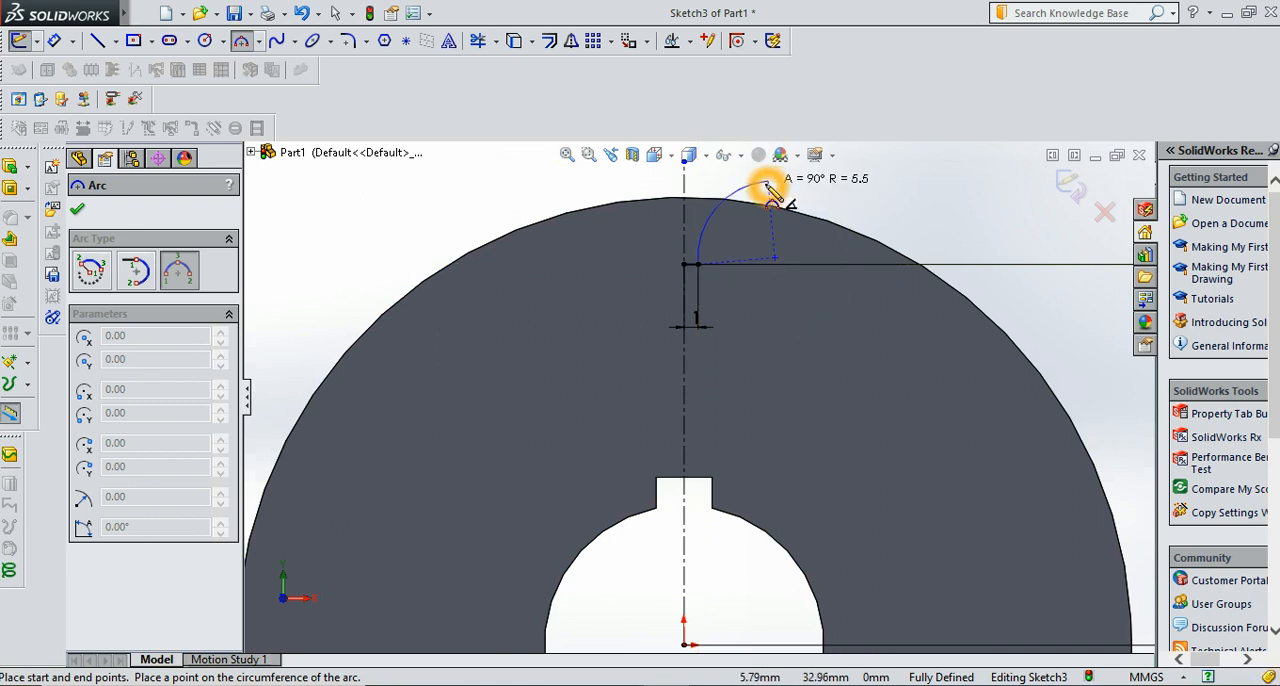
{"action": "left_click", "coordinate": [774, 194]}
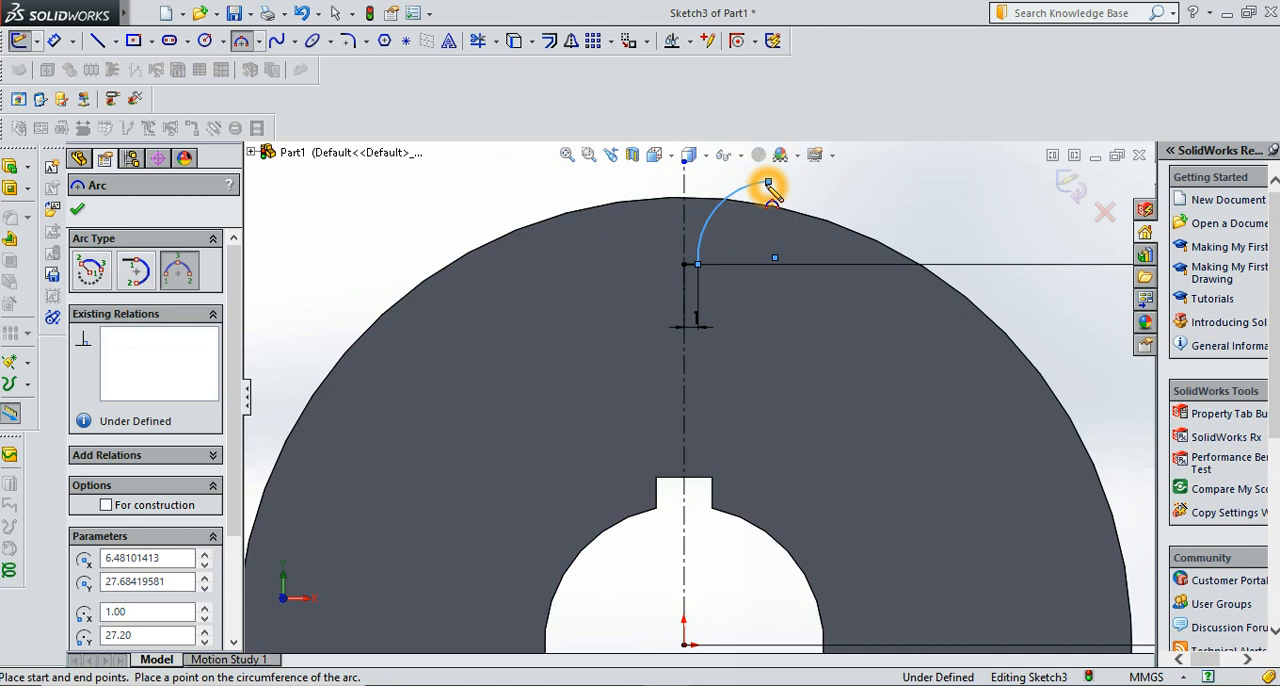
{"action": "key", "text": "Escape"}
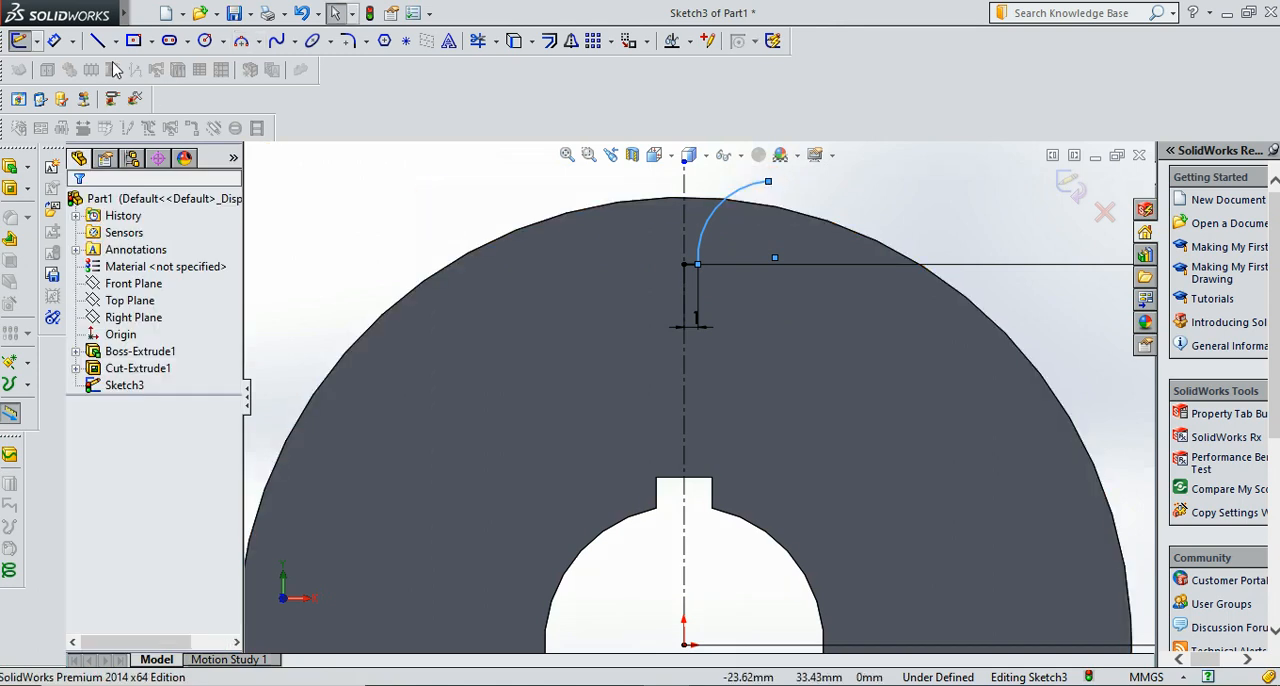
Dimension the vertical distance between the arc's two endpoints as 6.56 mm
{"action": "left_click", "coordinate": [54, 42]}
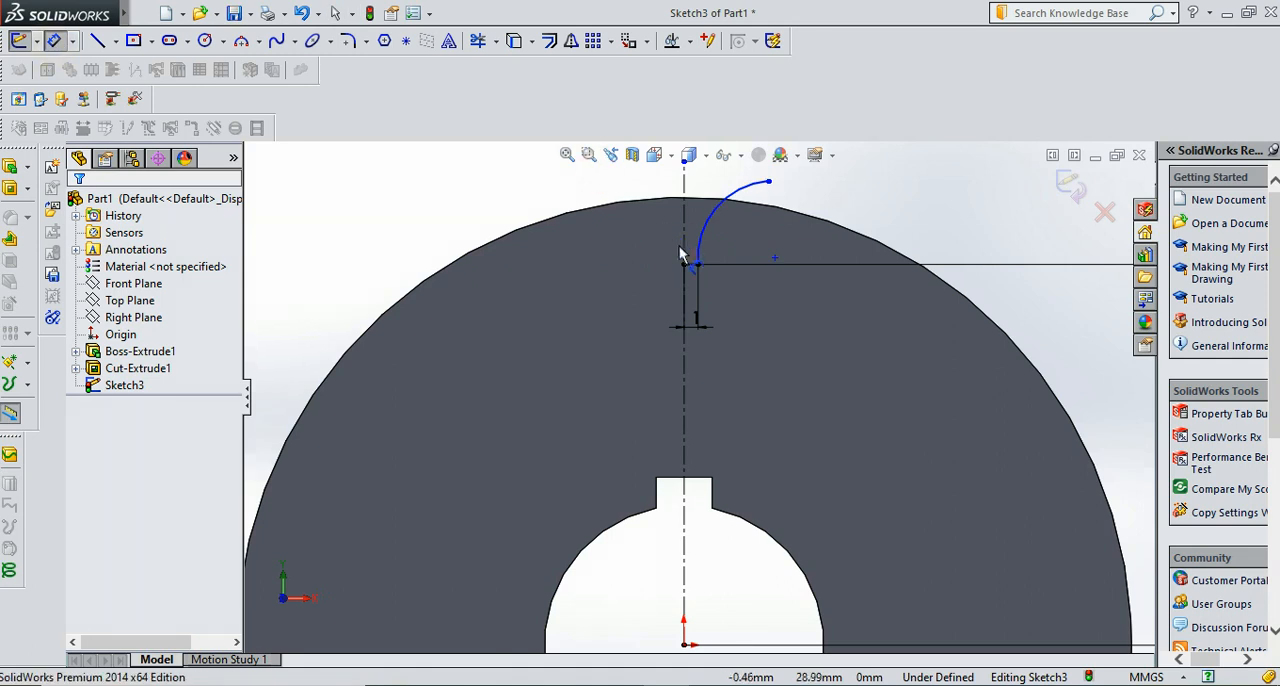
{"action": "left_click", "coordinate": [700, 266]}
{"action": "left_click", "coordinate": [768, 182]}
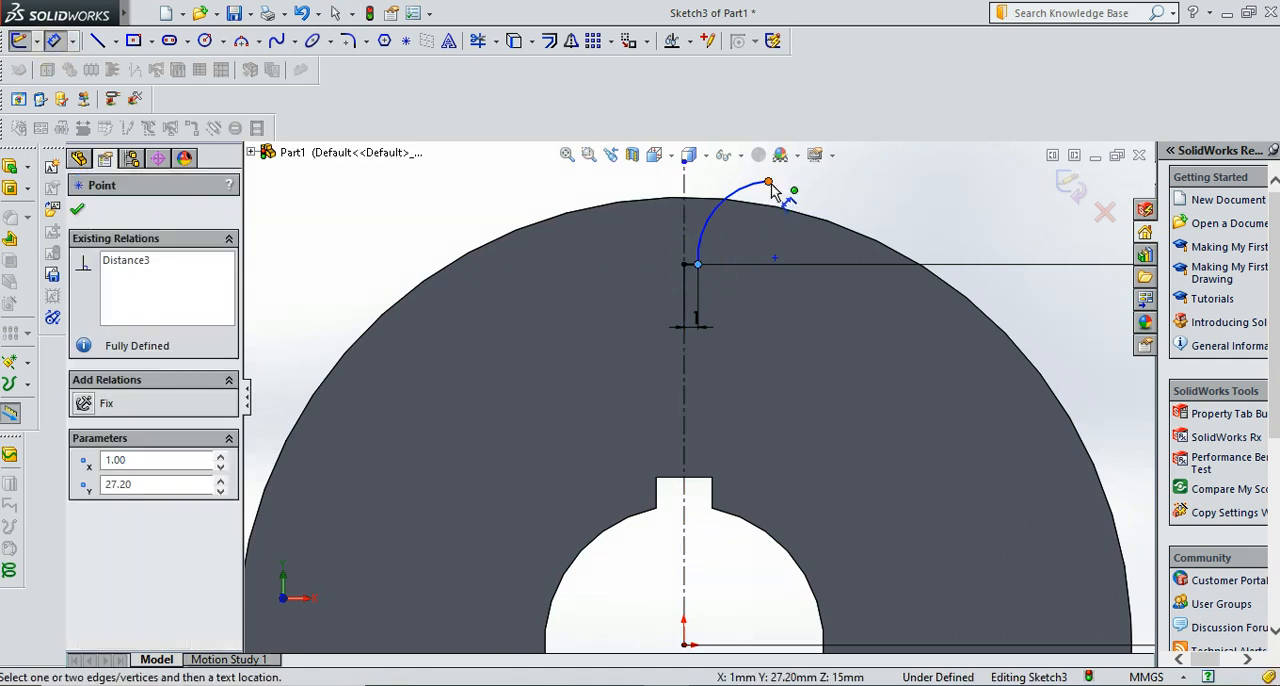
{"action": "left_click", "coordinate": [889, 199]}
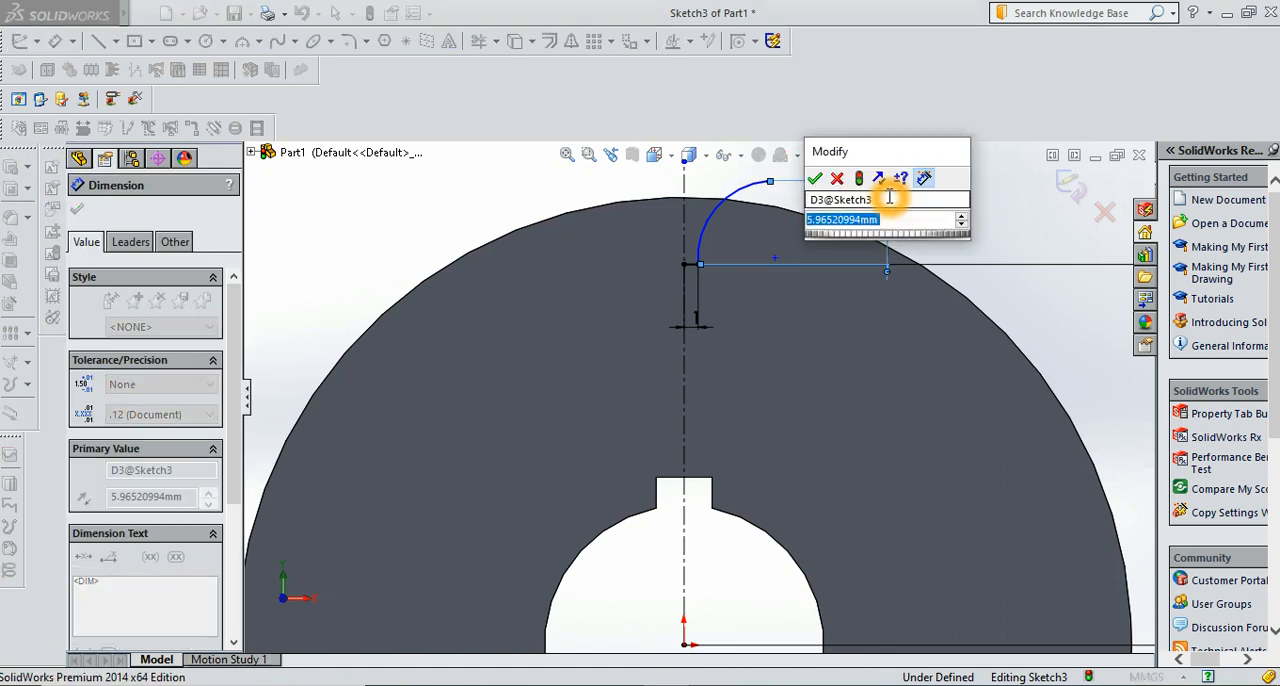
{"action": "key", "text": "BackSpace"}
{"action": "type", "text": "6"}
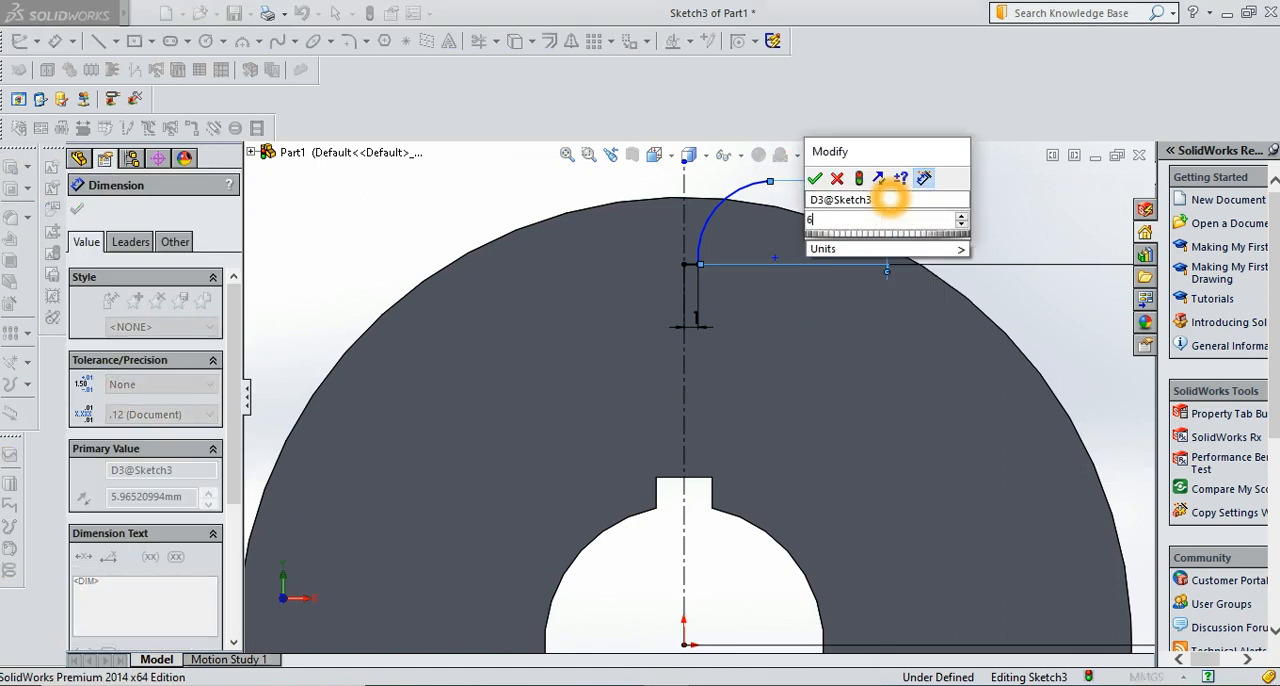
{"action": "type", "text": ".56"}
{"action": "key", "text": "Return"}
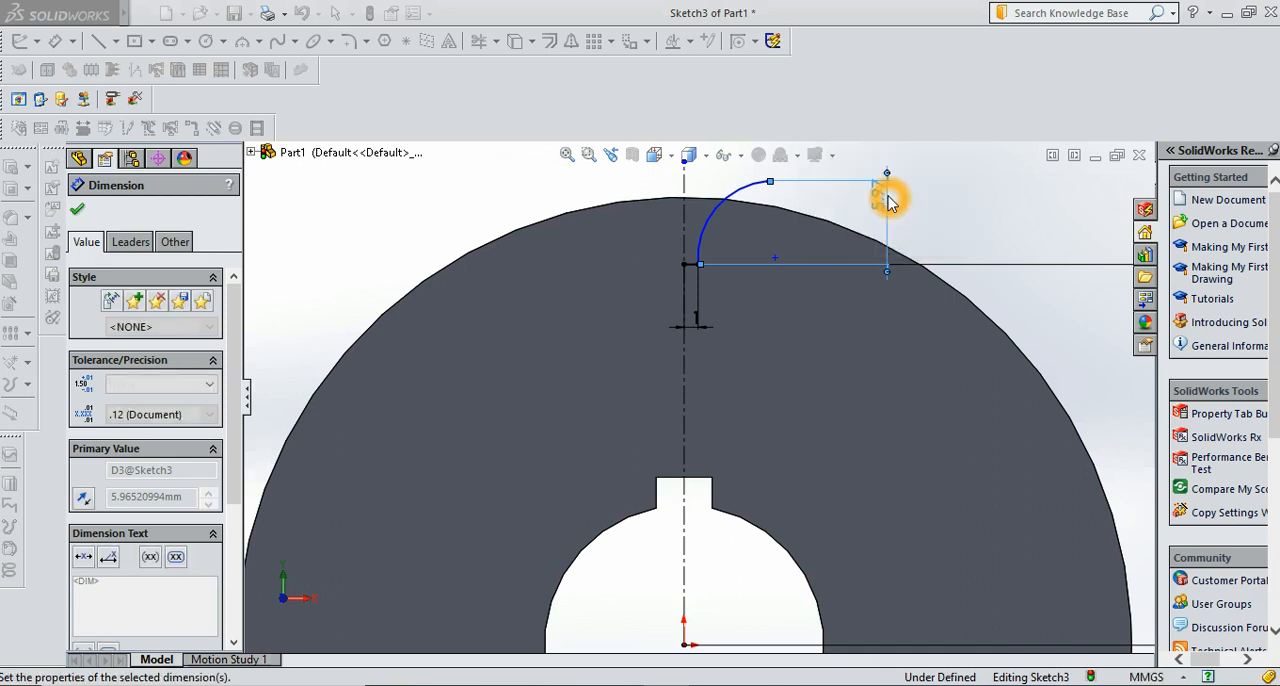
{"action": "left_click", "coordinate": [77, 211]}
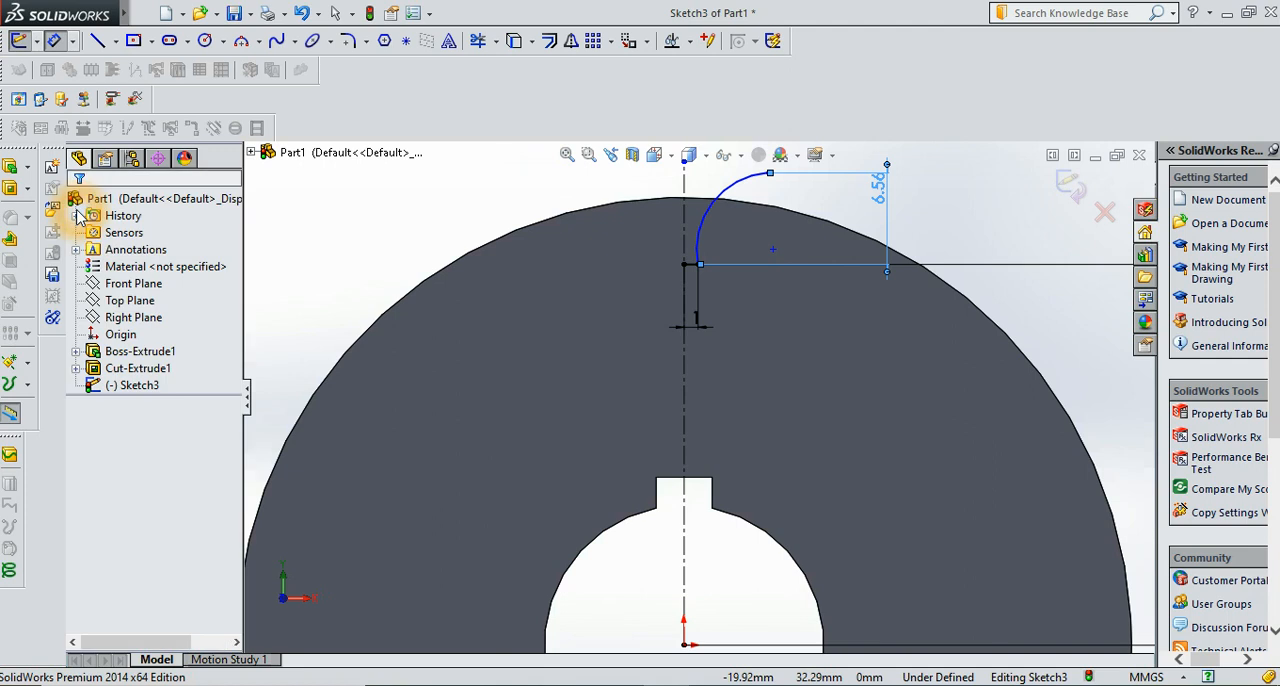
Dimension the horizontal distance between the arc's two endpoints as 3.16 mm
{"action": "left_click", "coordinate": [56, 41]}
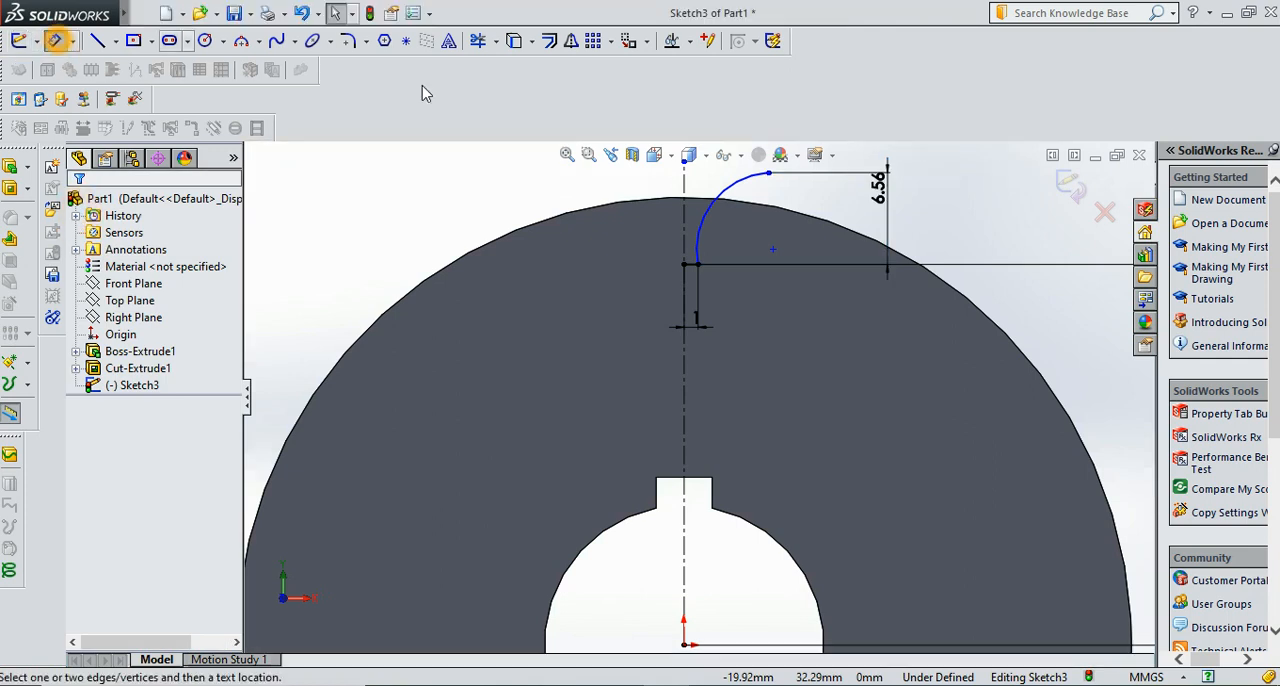
{"action": "left_click", "coordinate": [697, 265]}
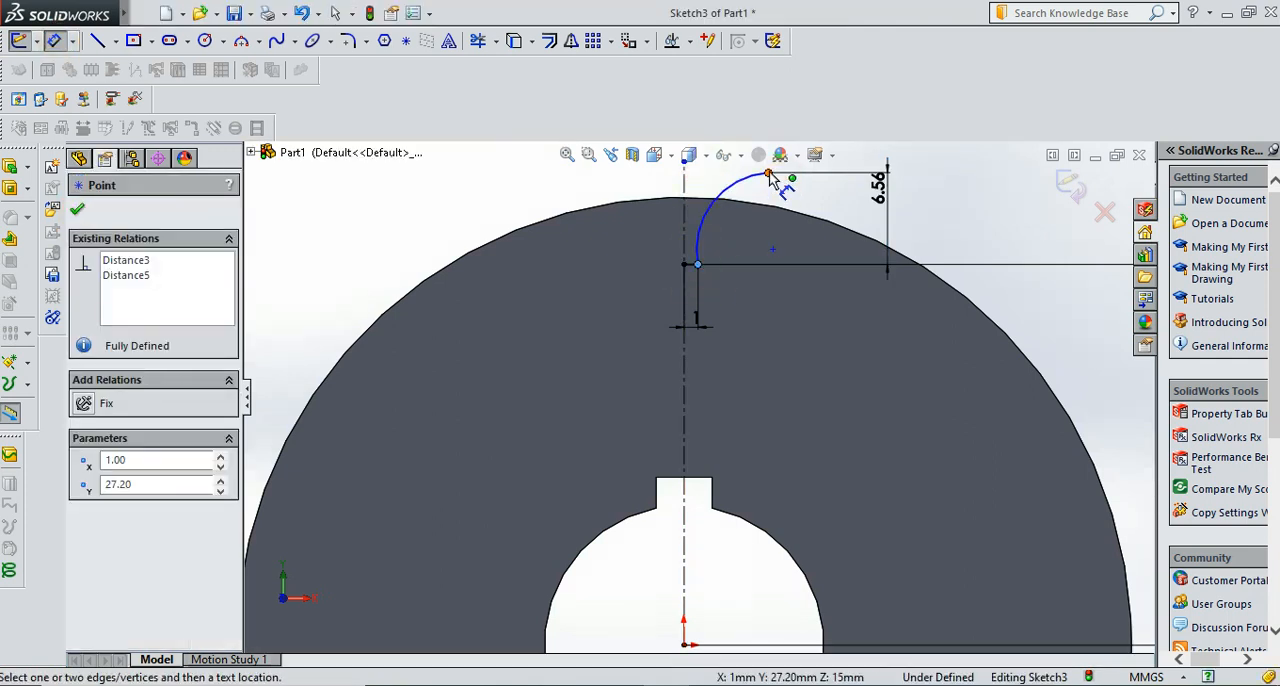
{"action": "left_click", "coordinate": [768, 174]}
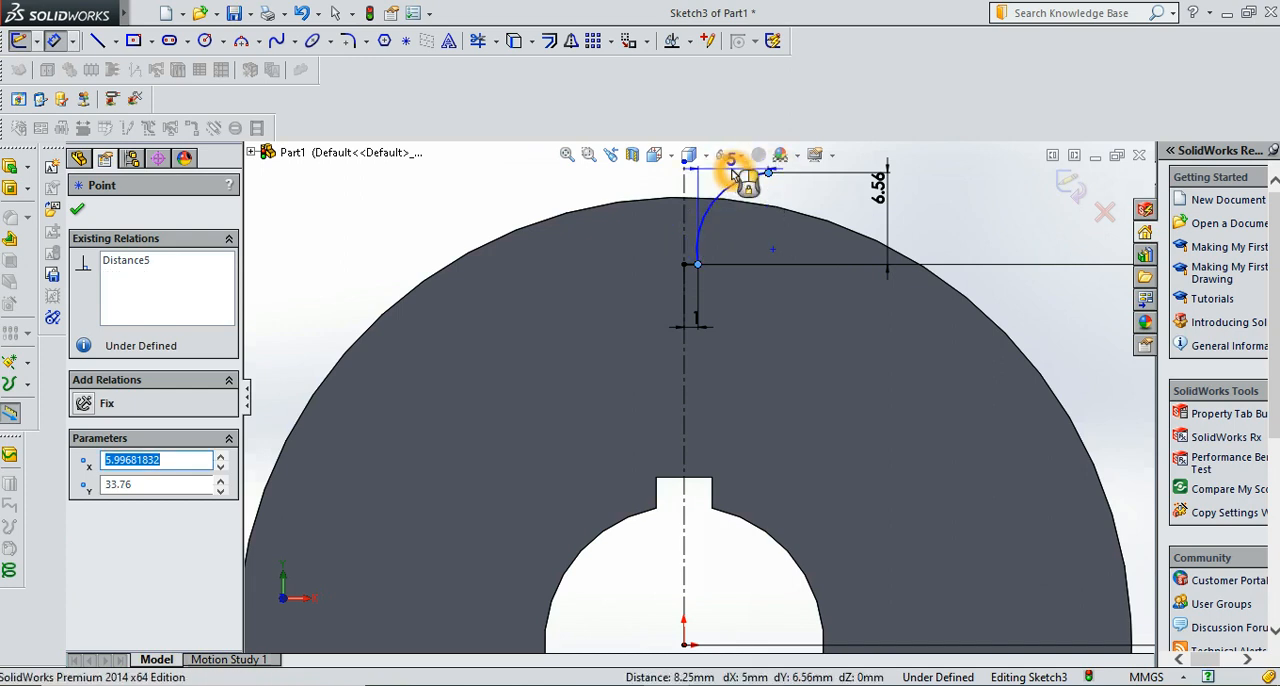
{"action": "left_click", "coordinate": [735, 176]}
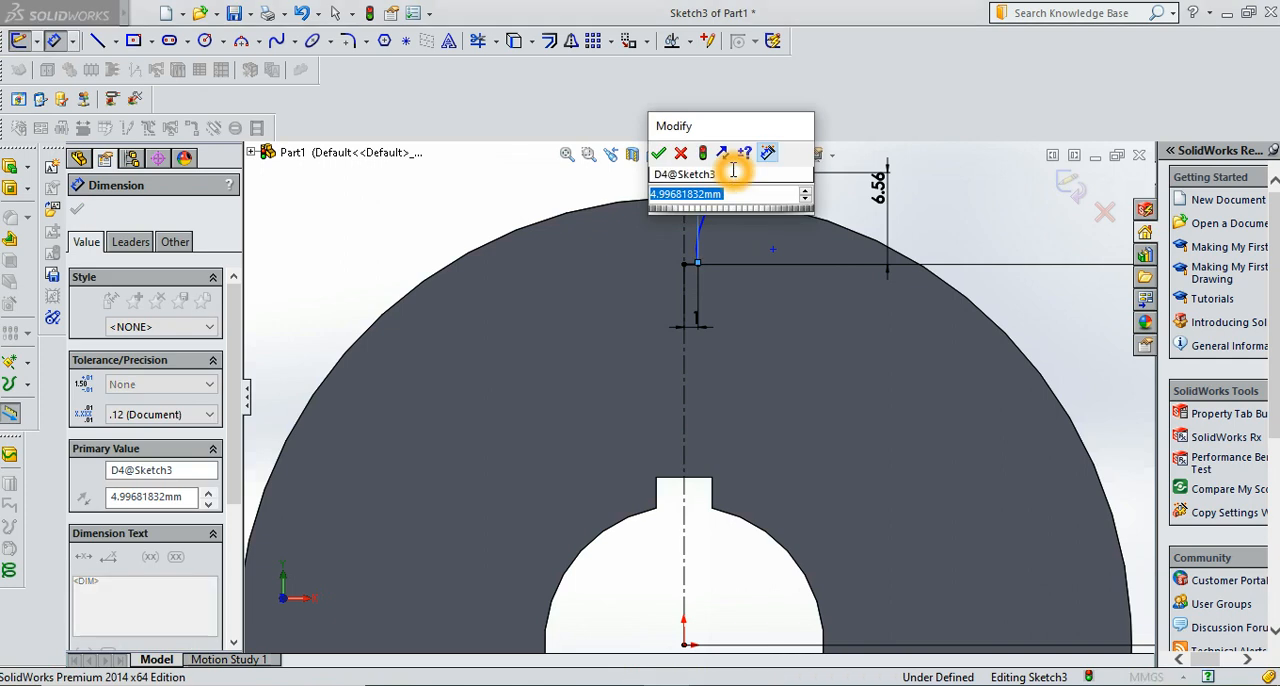
{"action": "type", "text": "3.1"}
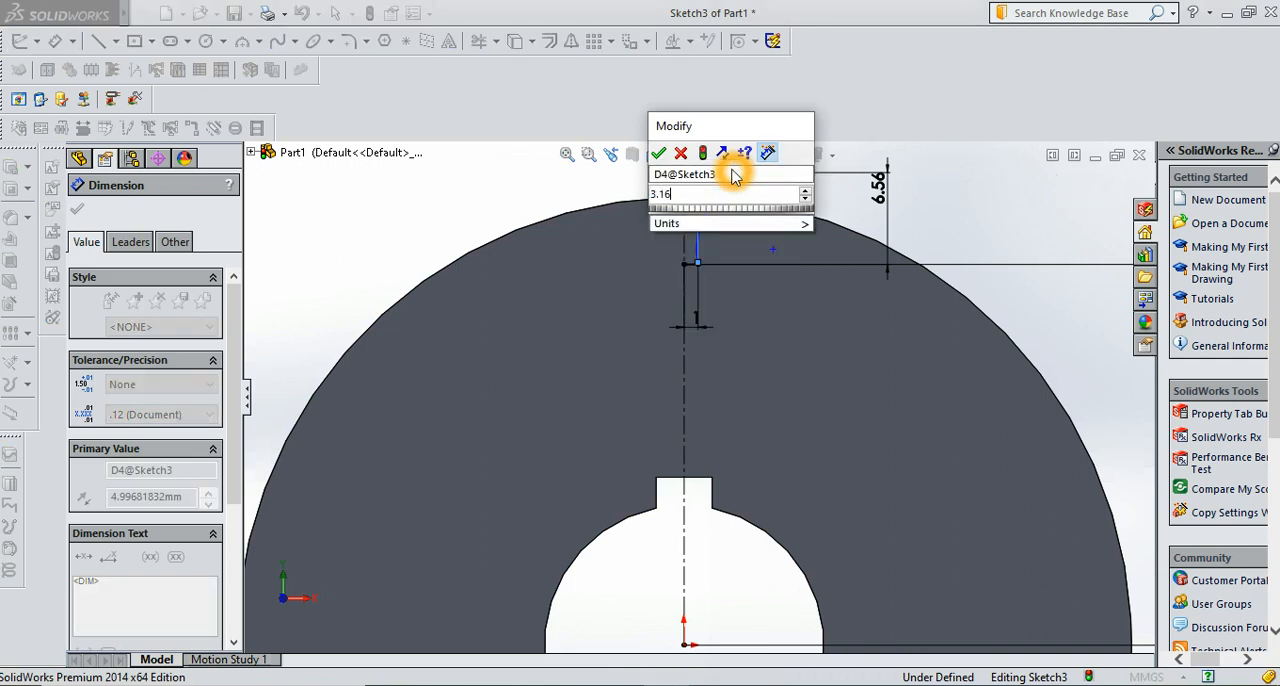
{"action": "type", "text": "6"}
{"action": "key", "text": "Return"}
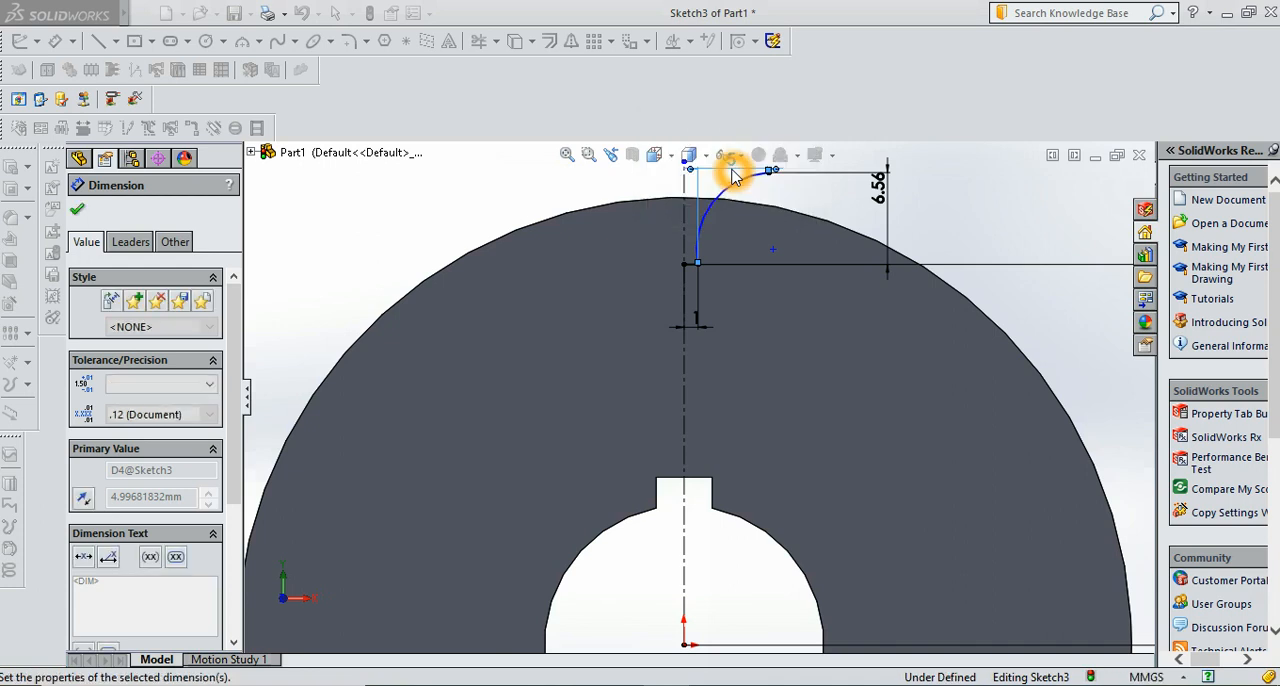
{"action": "left_click", "coordinate": [77, 209]}
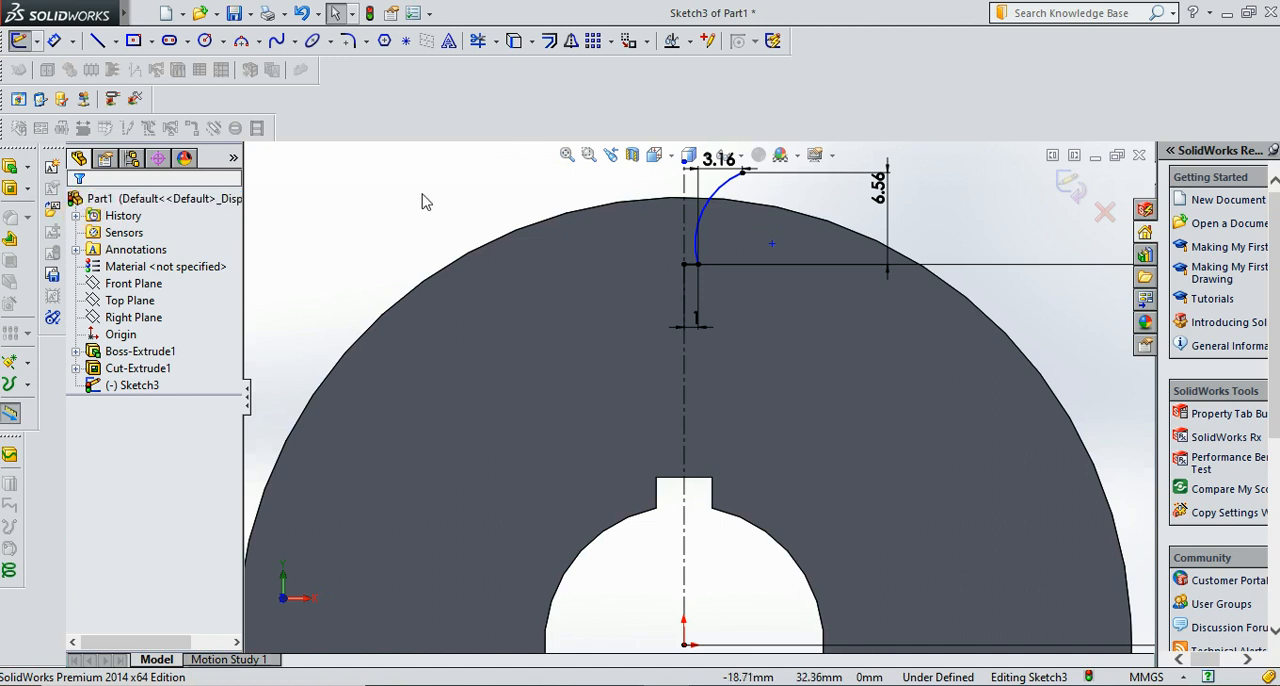
Dimension the arc's radius as 9.12 mm
{"action": "left_click", "coordinate": [54, 41]}
{"action": "left_click", "coordinate": [698, 249]}
{"action": "left_click", "coordinate": [713, 198]}
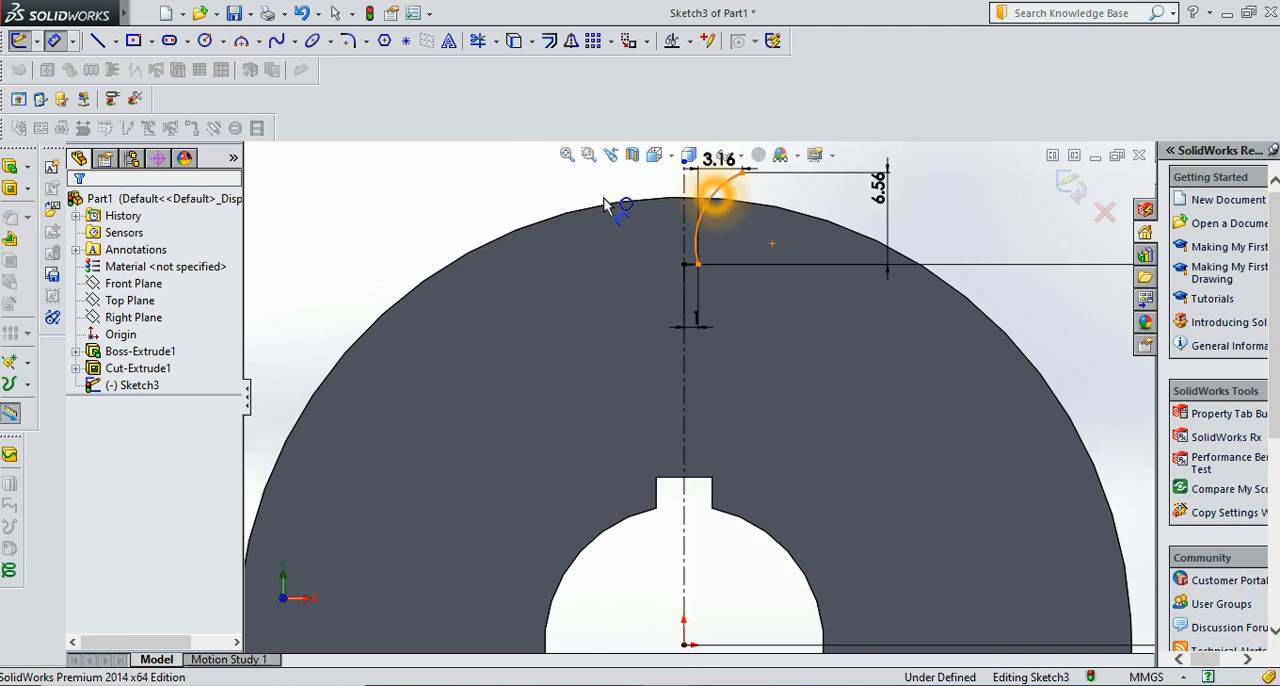
{"action": "left_click", "coordinate": [445, 220]}
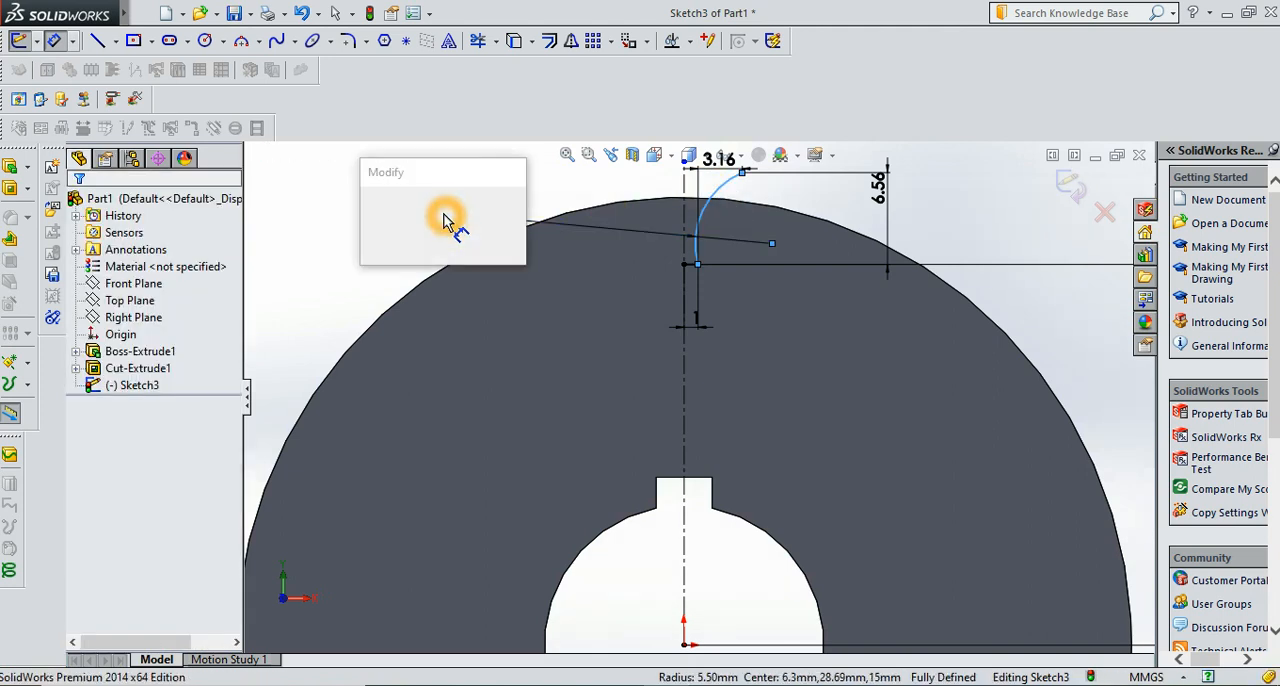
{"action": "type", "text": "9.12"}
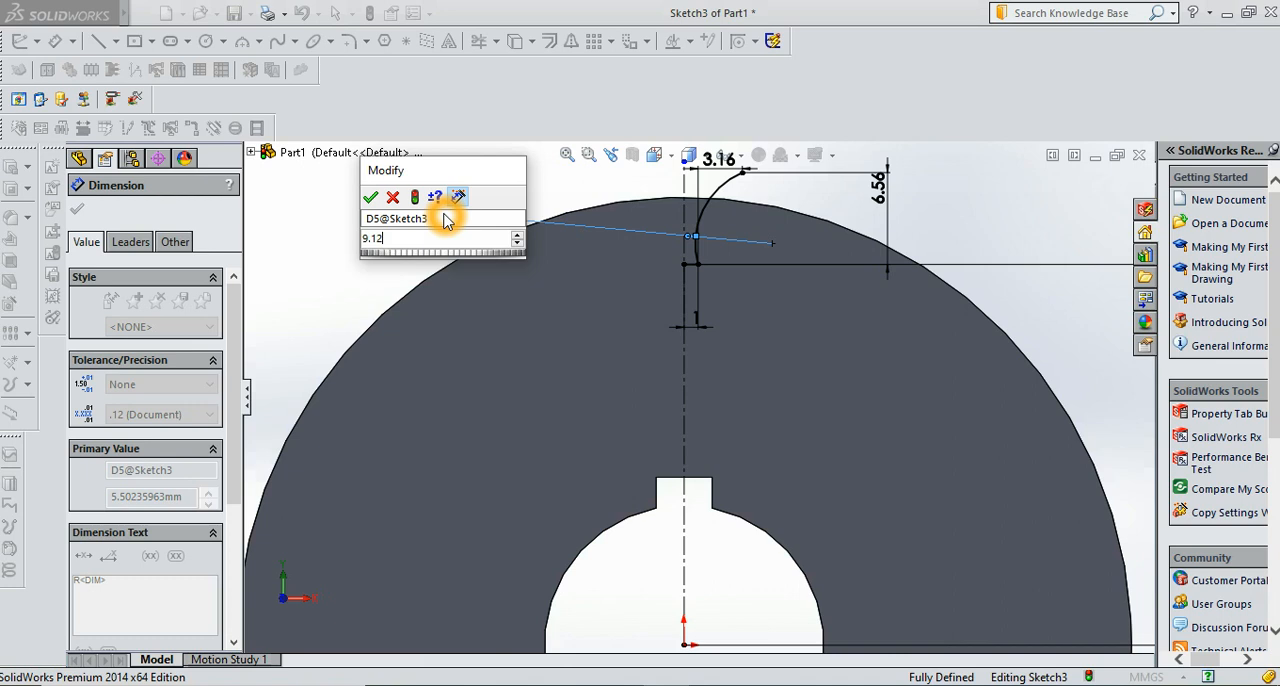
{"action": "key", "text": "Return"}
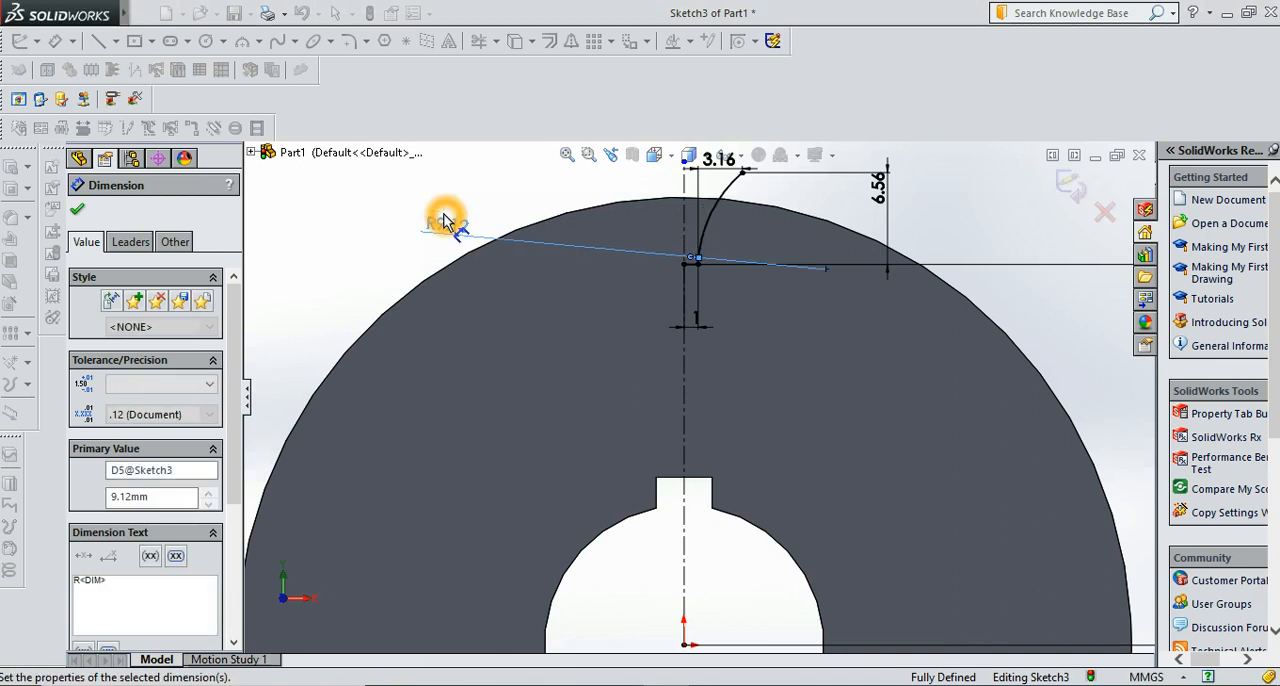
{"action": "left_click", "coordinate": [82, 213]}
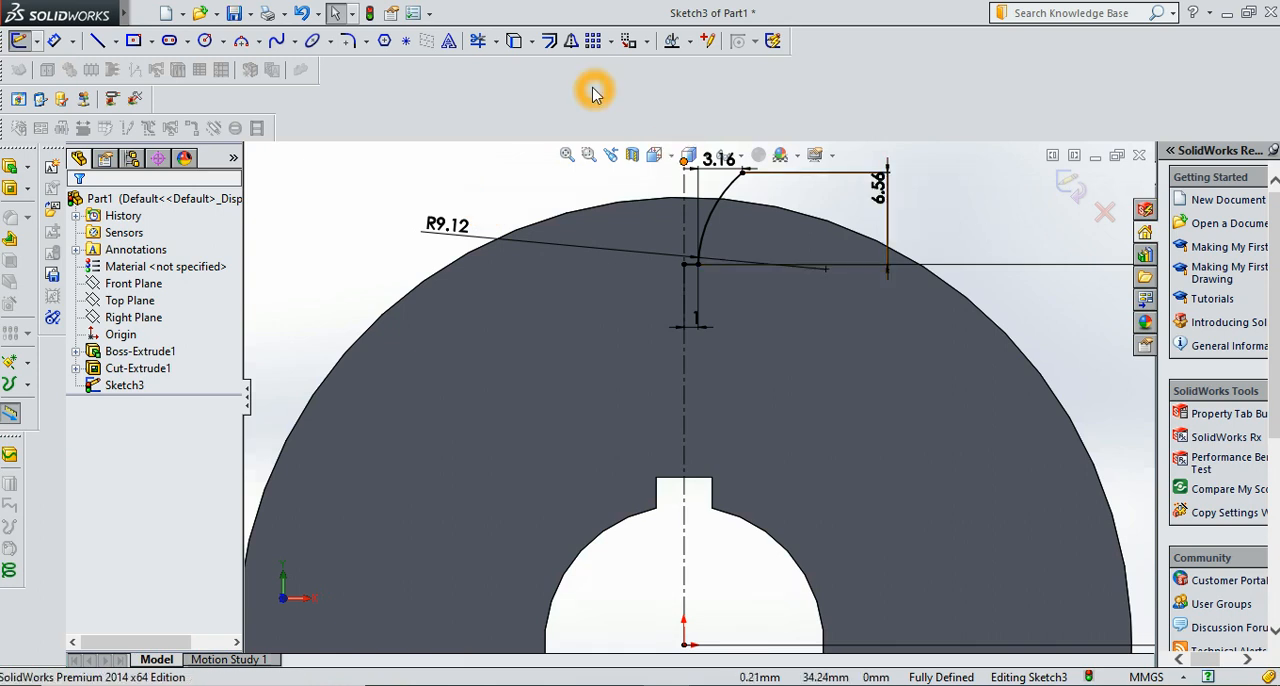
Mirror the short horizontal line and the arc about the vertical centerline, keeping the originals
{"action": "left_click", "coordinate": [571, 42]}
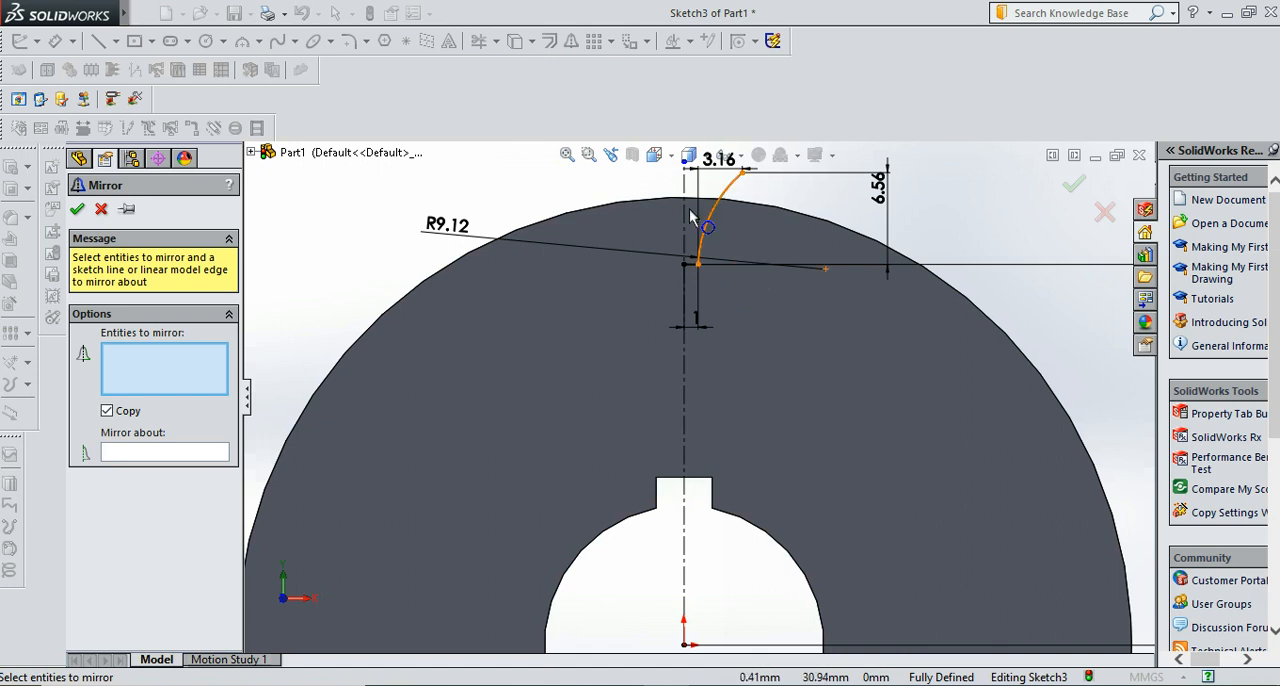
{"action": "left_click", "coordinate": [672, 169]}
{"action": "left_click", "coordinate": [685, 176]}
{"action": "left_click_drag", "start_coordinate": [691, 176], "coordinate": [716, 257]}
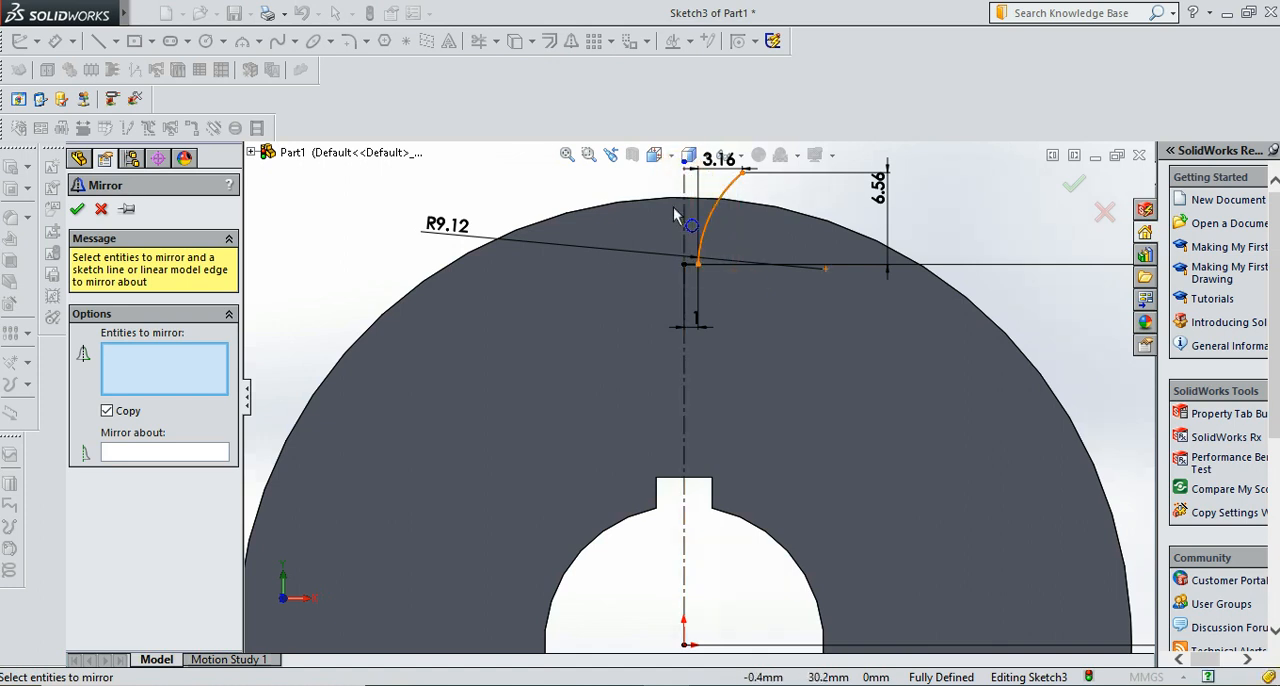
{"action": "left_click_drag", "start_coordinate": [666, 166], "coordinate": [757, 290]}
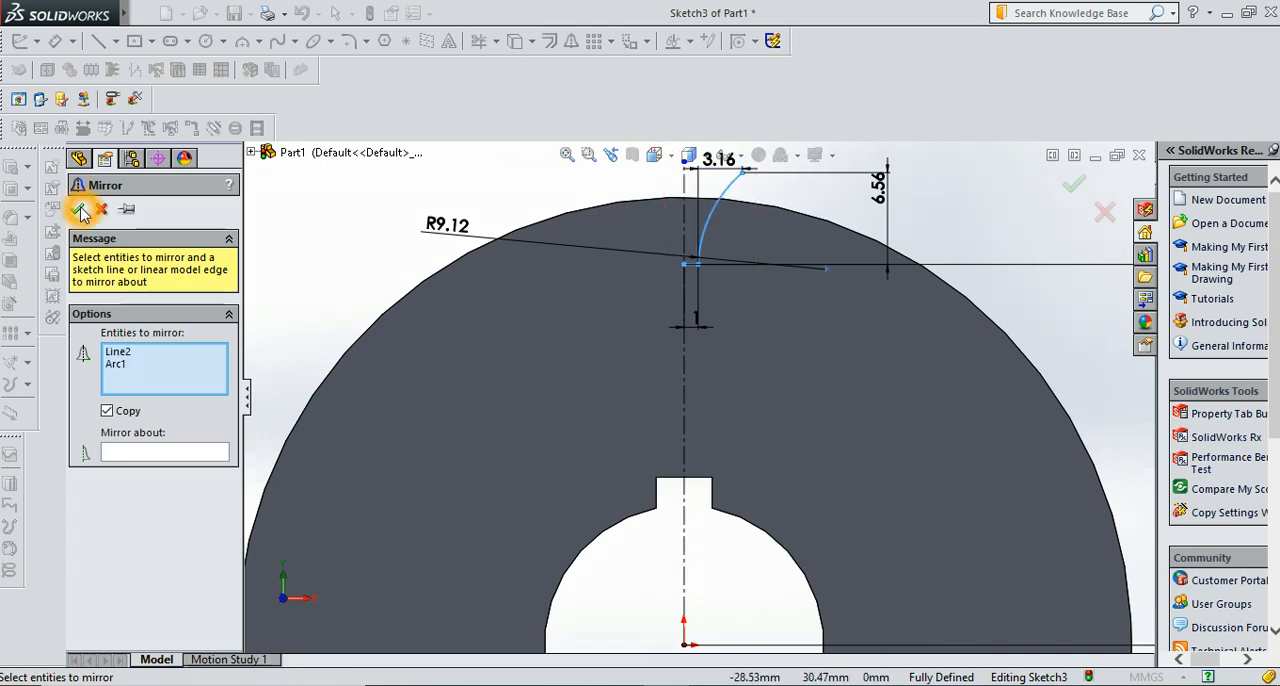
{"action": "left_click", "coordinate": [309, 298]}
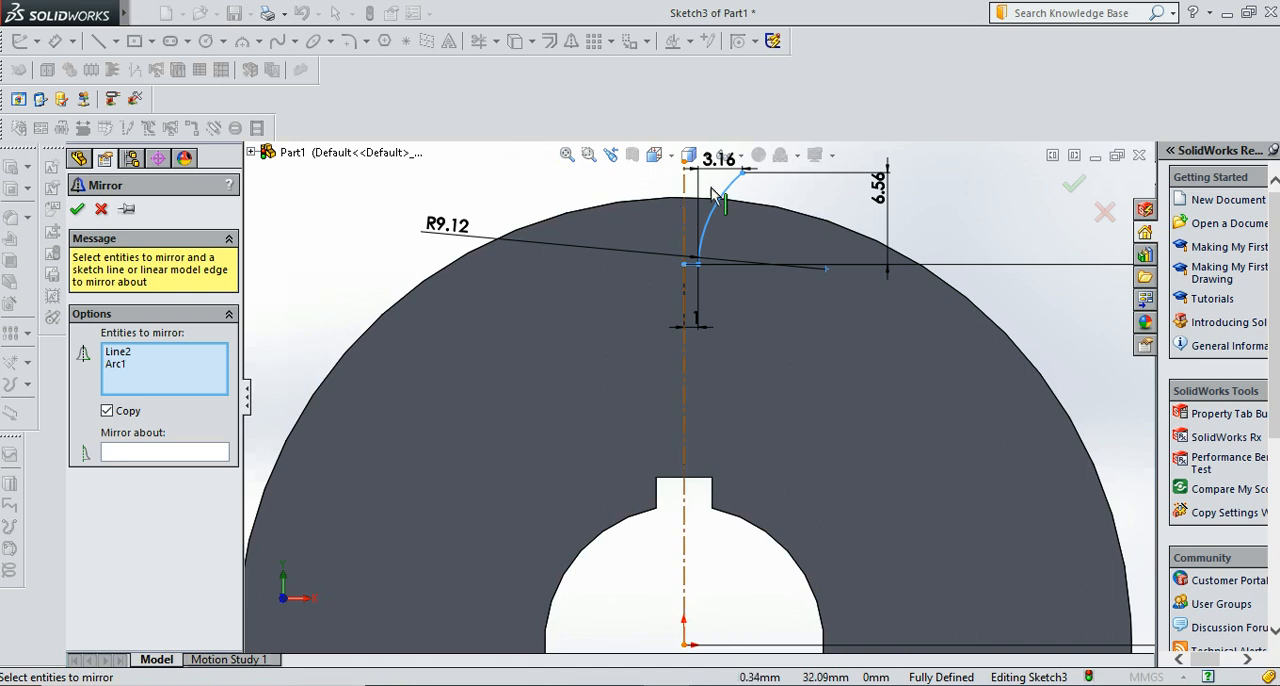
{"action": "left_click", "coordinate": [185, 458]}
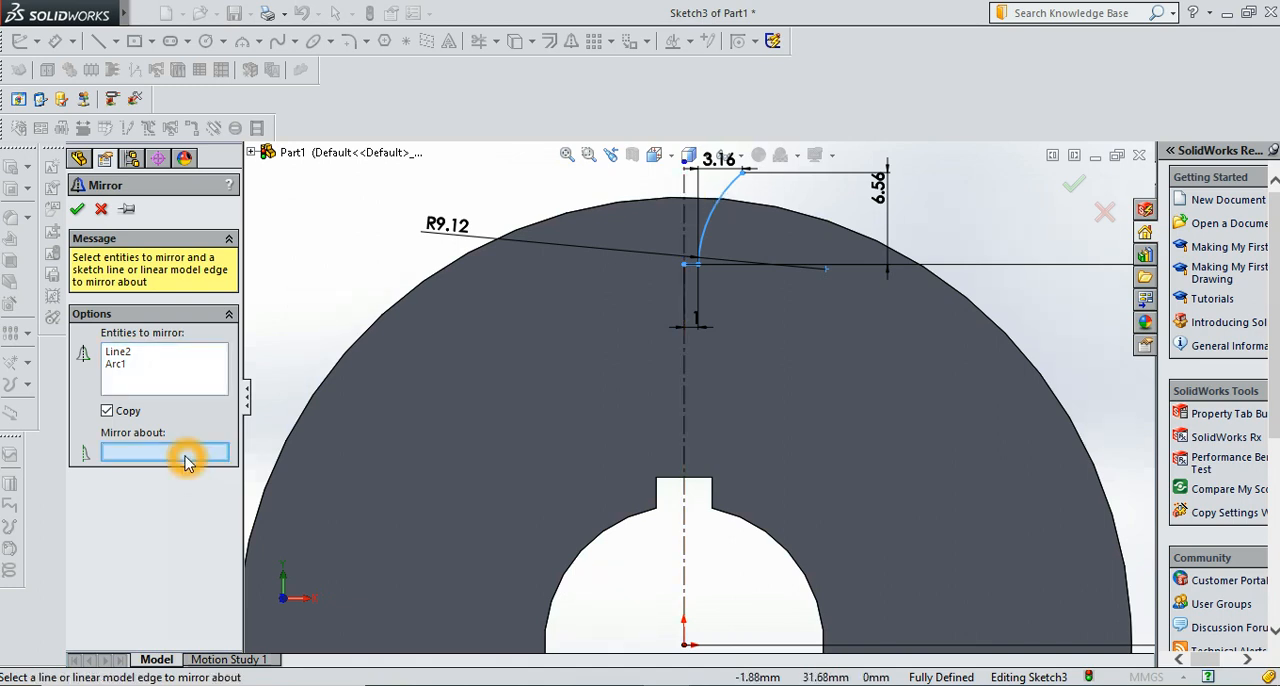
{"action": "left_click", "coordinate": [687, 190]}
{"action": "left_click", "coordinate": [188, 229]}
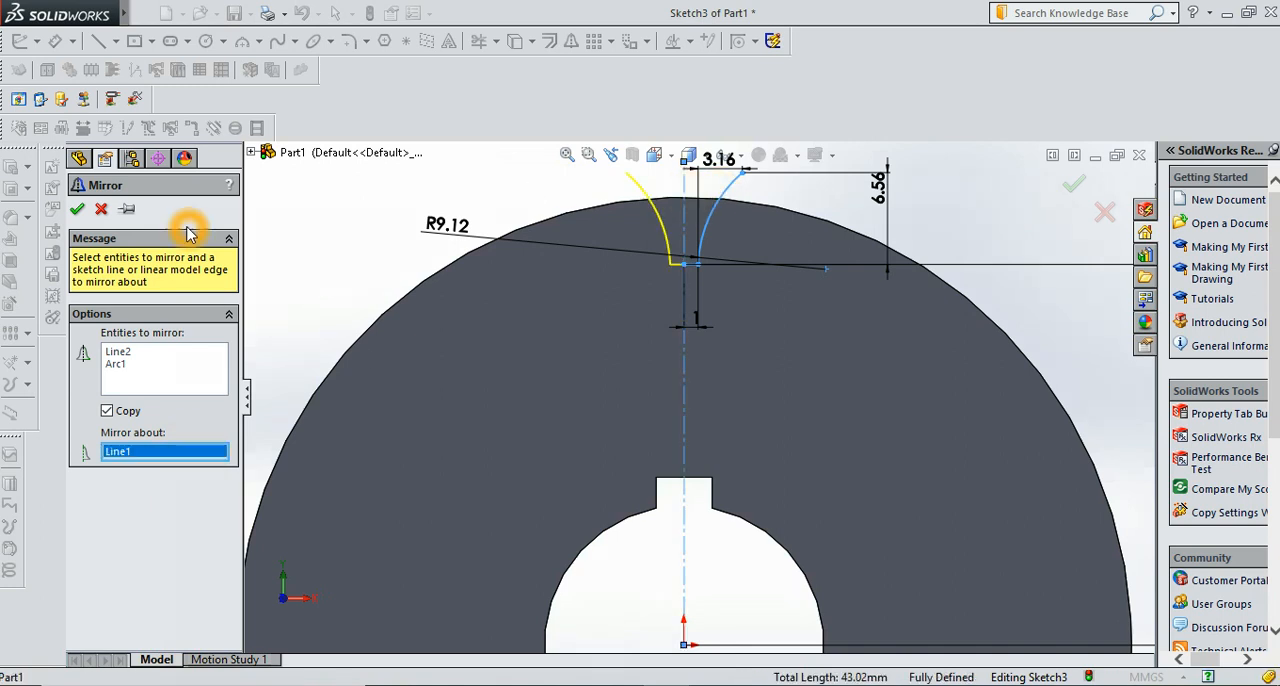
{"action": "left_click", "coordinate": [77, 208]}
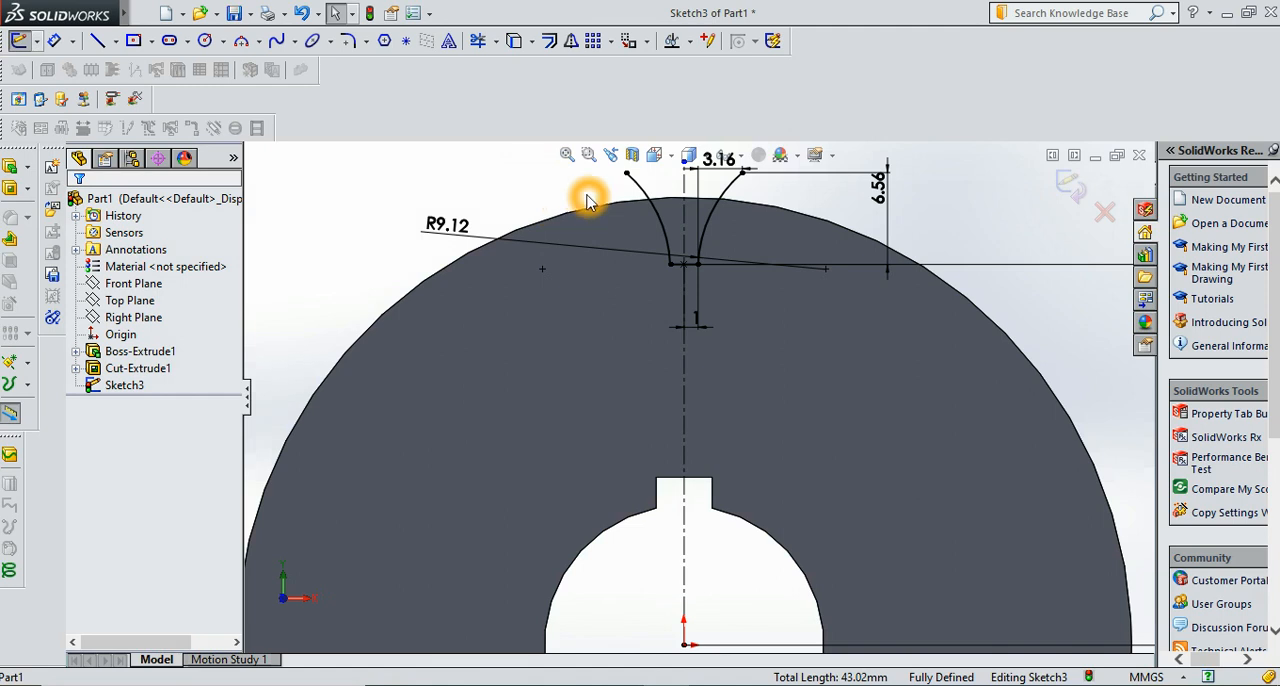
{"action": "key", "text": "Return"}
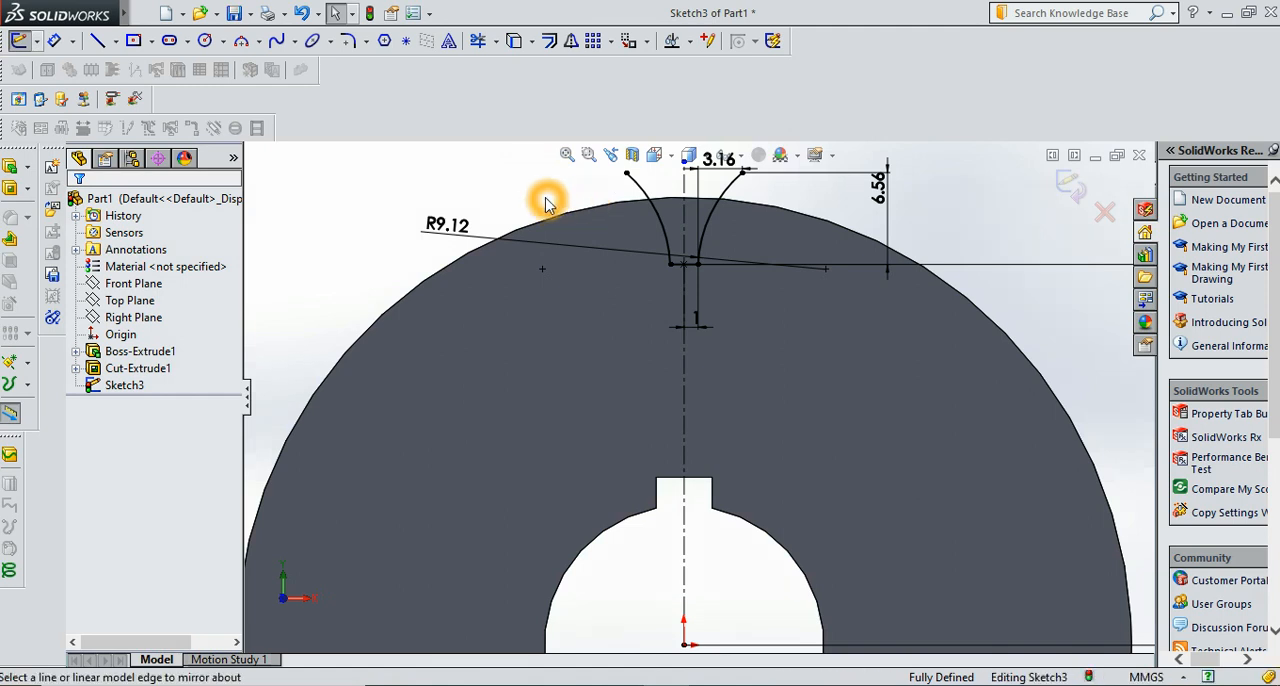
{"action": "scroll", "coordinate": [547, 203], "scroll_direction": "down", "scroll_amount": 1}
{"action": "scroll", "coordinate": [547, 203], "scroll_direction": "up", "scroll_amount": 2}
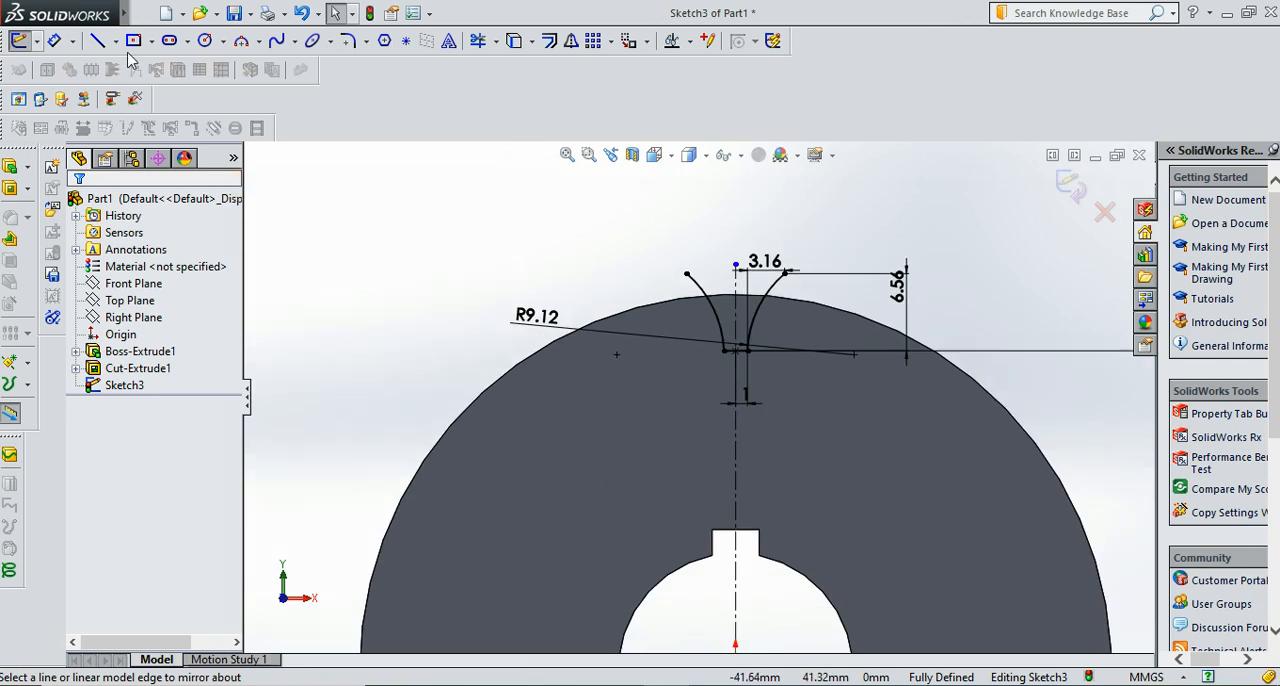
Draw a three-point arc of about 5.9 mm radius joining the upper ends of the two notch curves, bulging away from the disc
{"action": "left_click", "coordinate": [240, 42]}
{"action": "left_click_drag", "start_coordinate": [686, 274], "coordinate": [786, 272]}
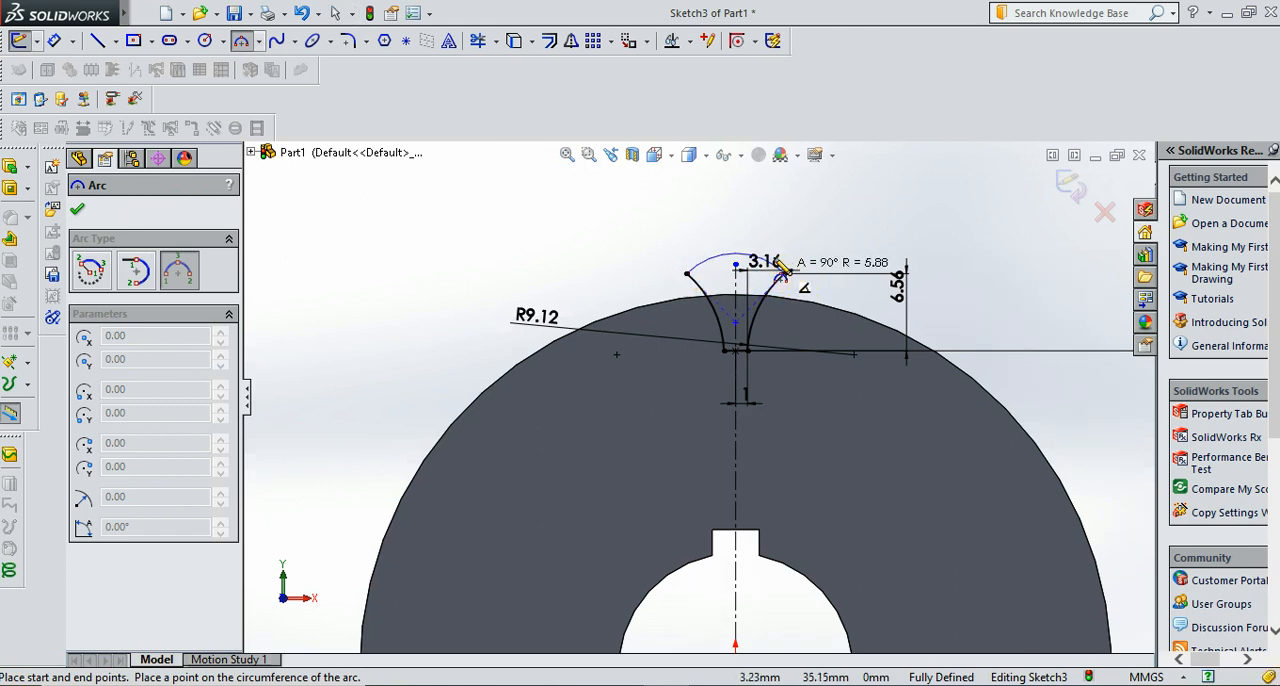
{"action": "left_click", "coordinate": [779, 282]}
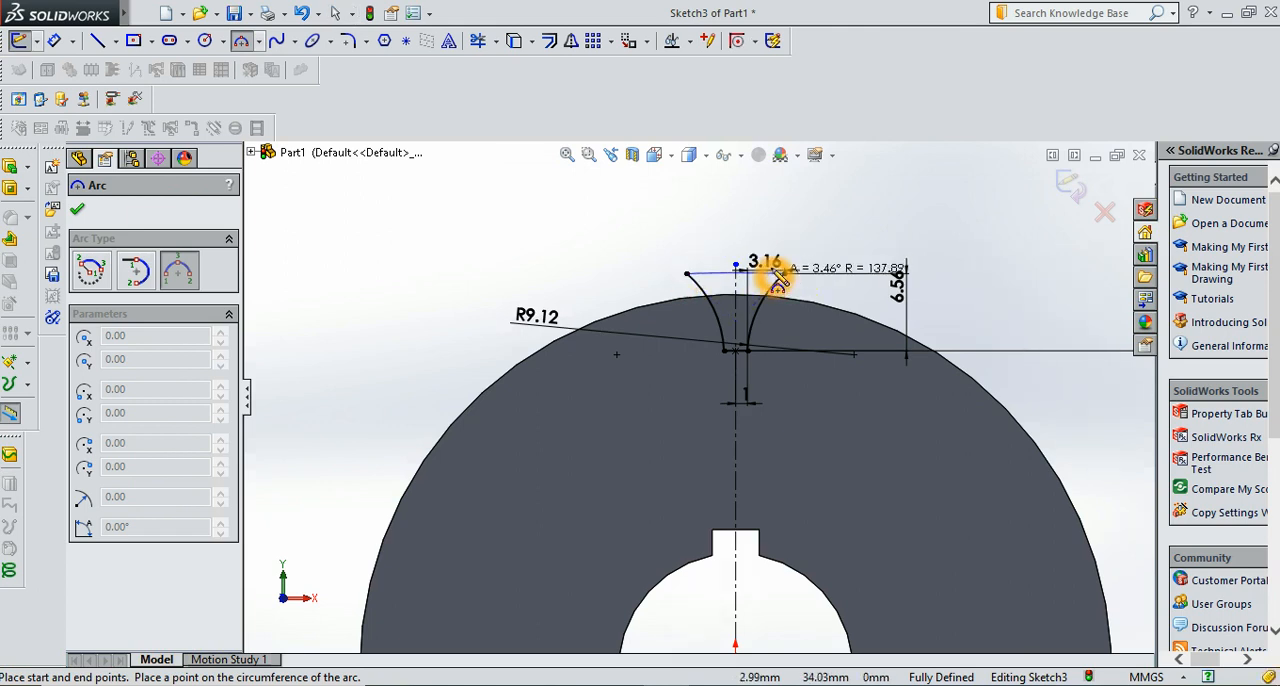
{"action": "left_click", "coordinate": [771, 268]}
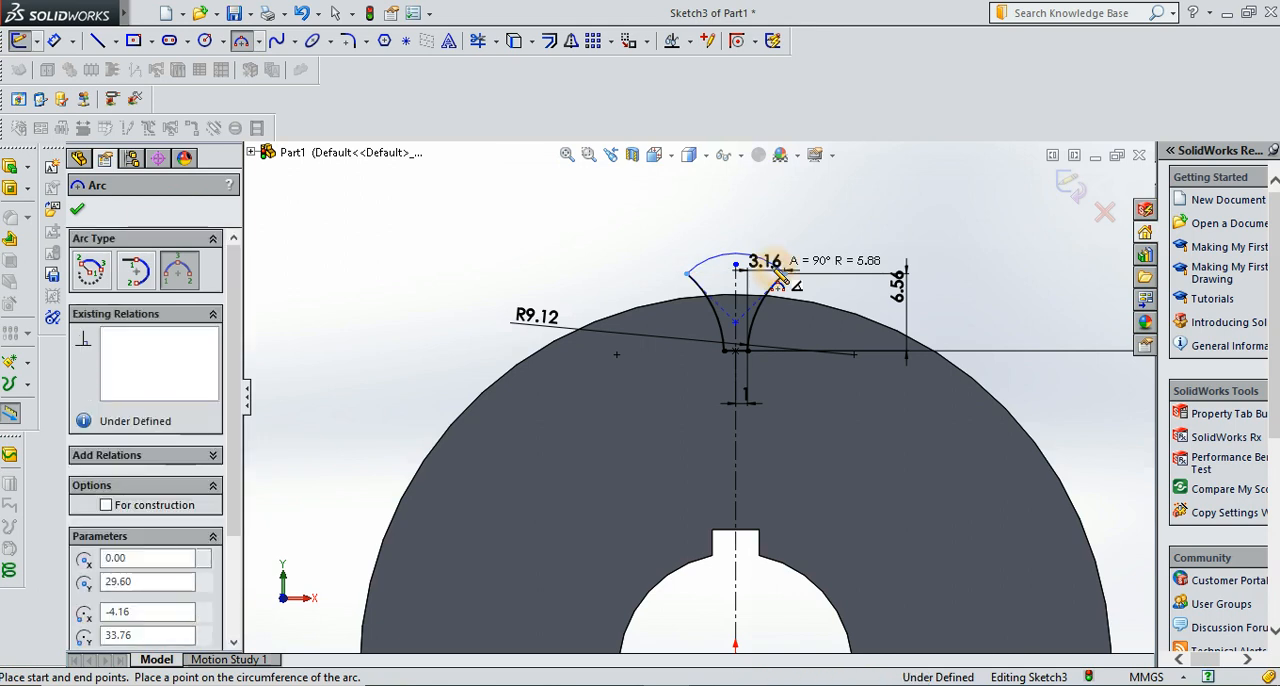
{"action": "left_click", "coordinate": [78, 212]}
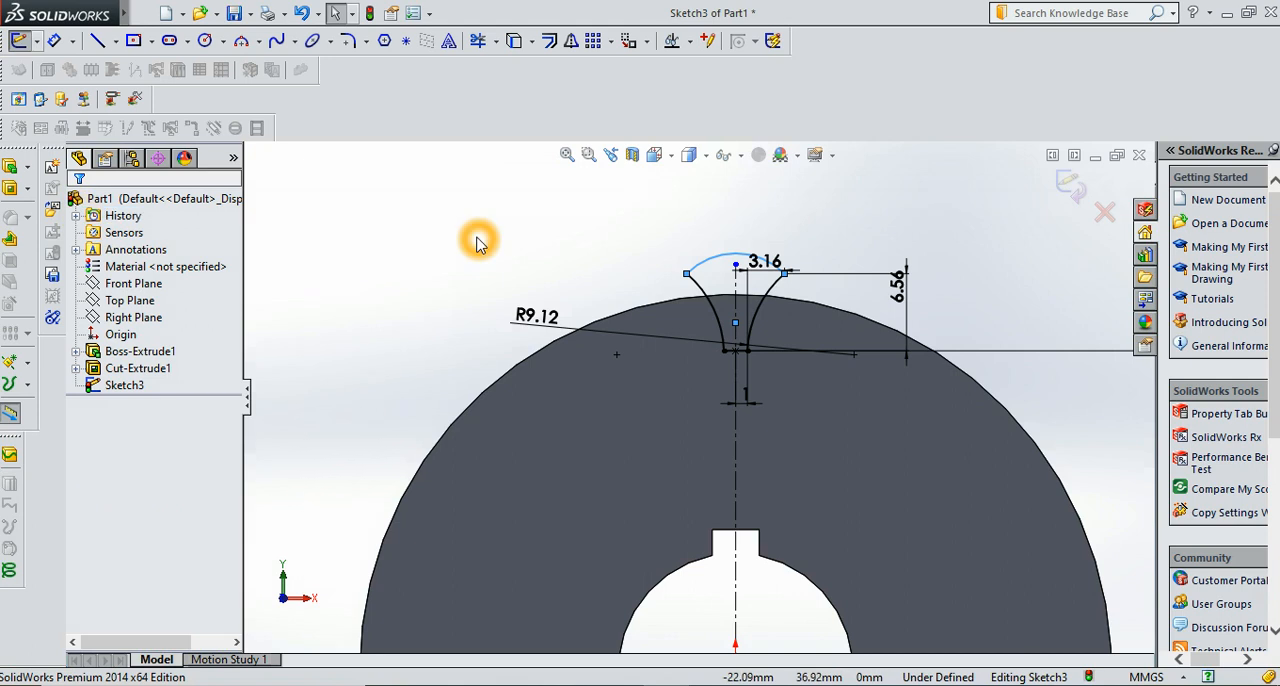
Dimension the closing arc's radius as 36 mm
{"action": "left_click", "coordinate": [55, 42]}
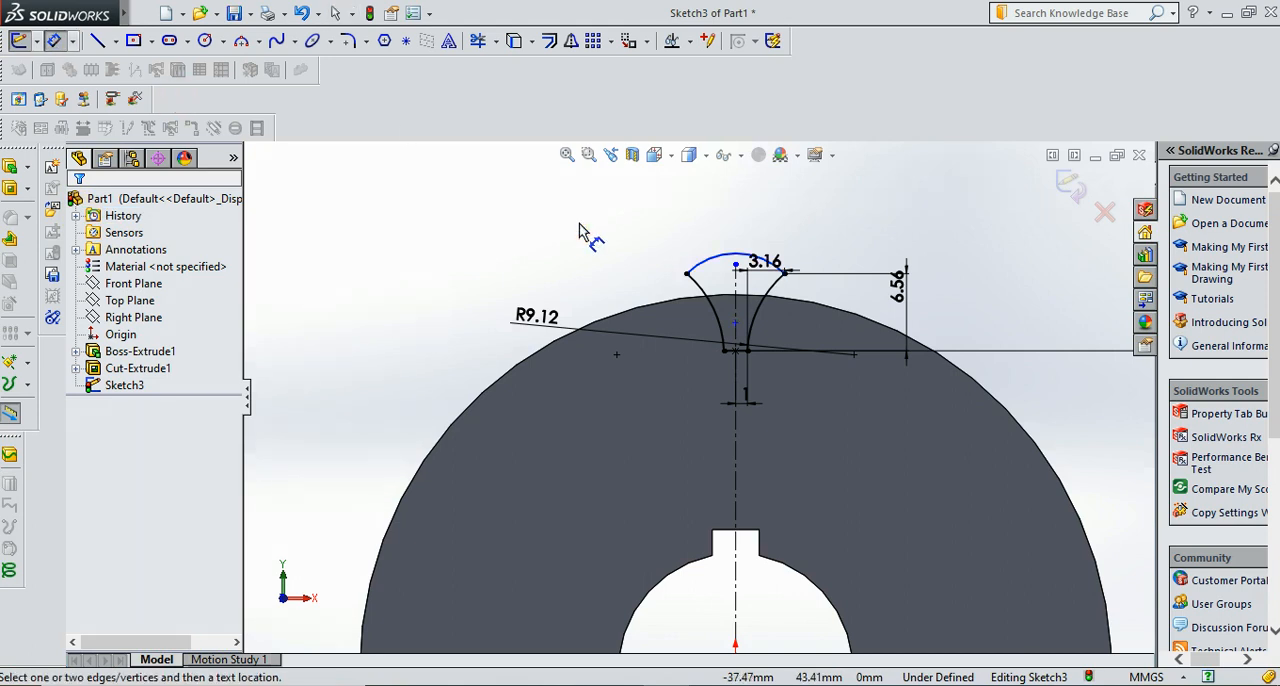
{"action": "left_click", "coordinate": [703, 262]}
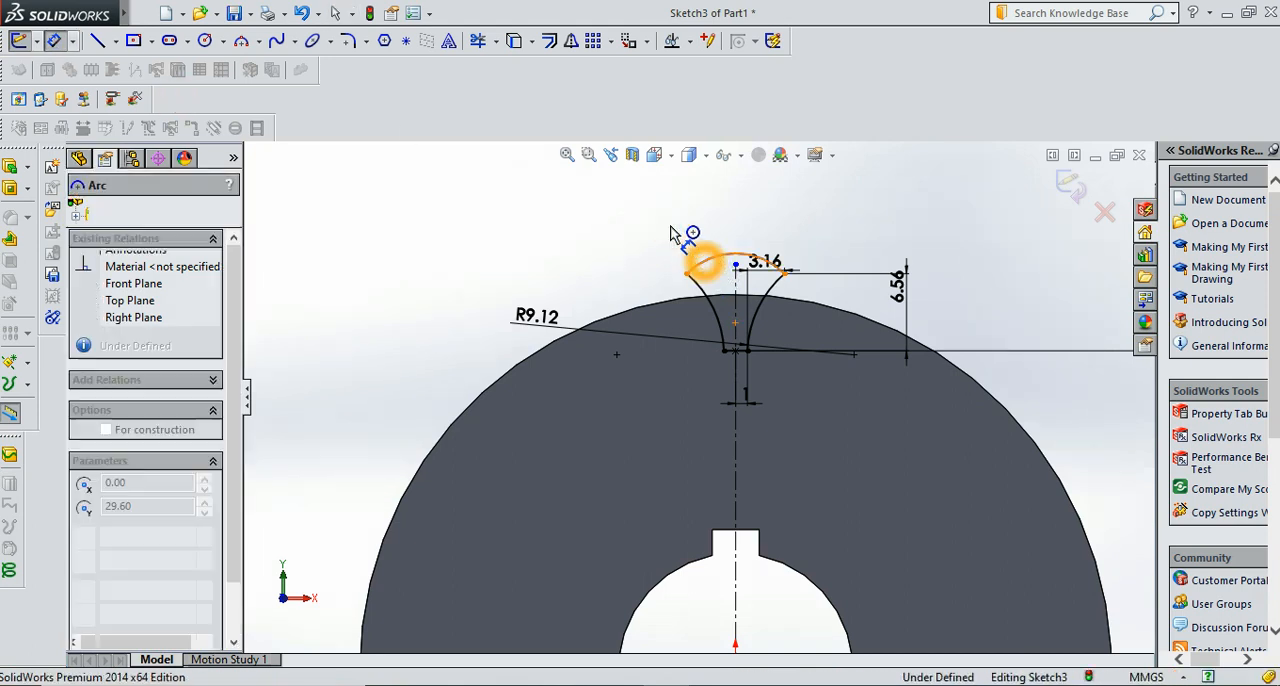
{"action": "left_click", "coordinate": [670, 232]}
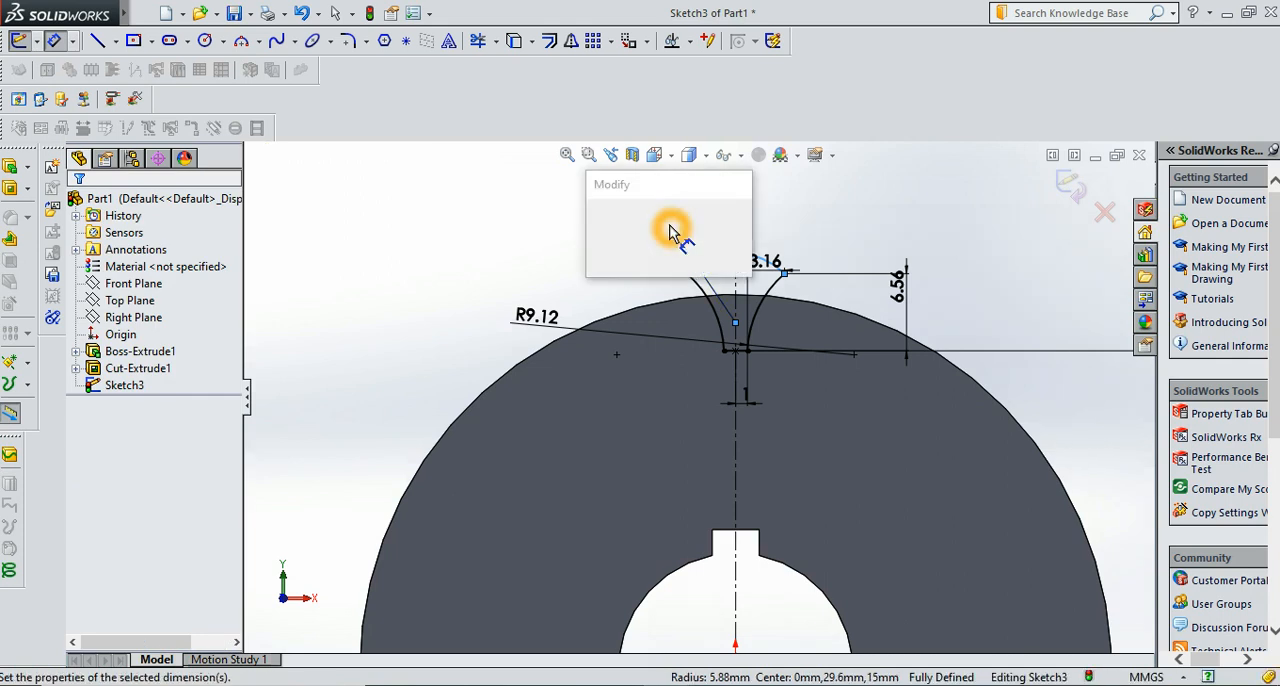
{"action": "type", "text": "="}
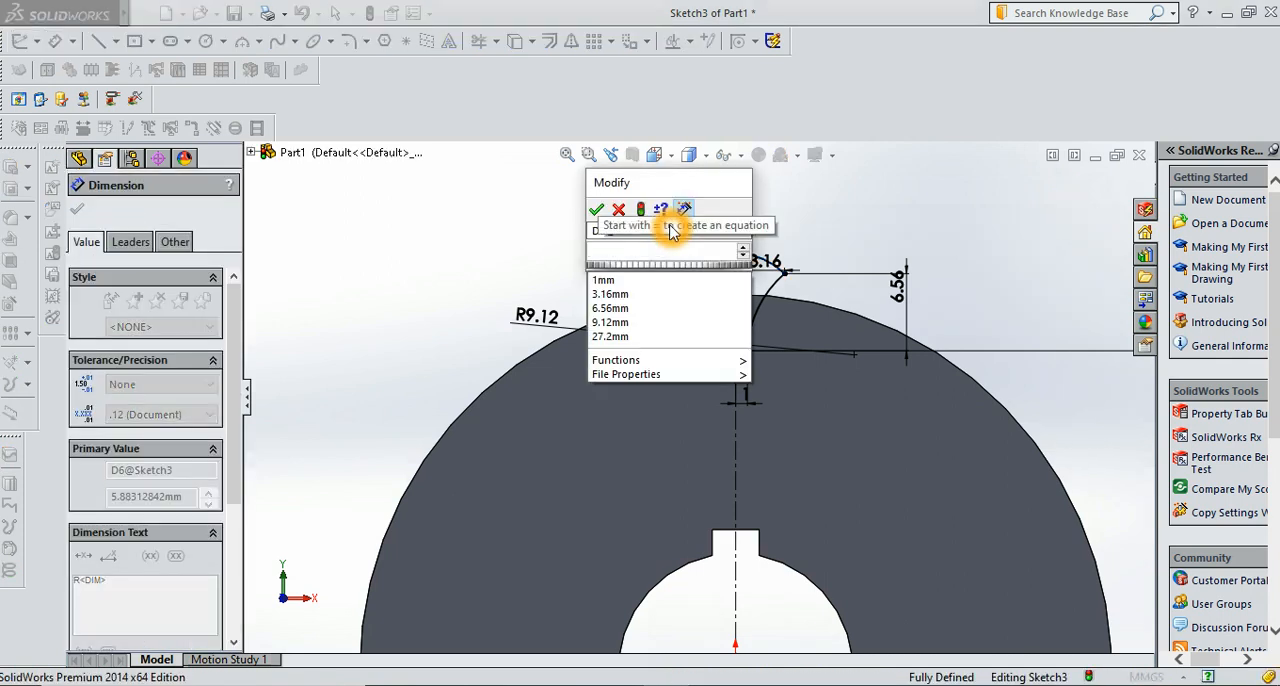
{"action": "type", "text": "36"}
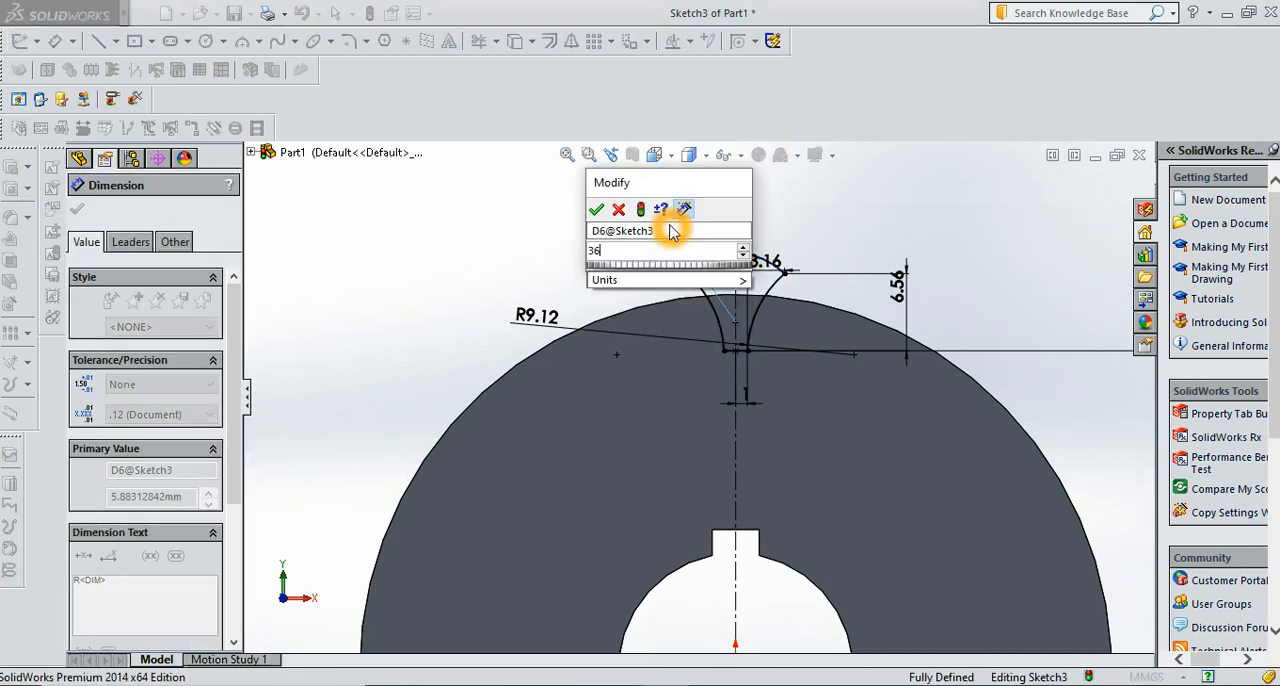
{"action": "key", "text": "Return"}
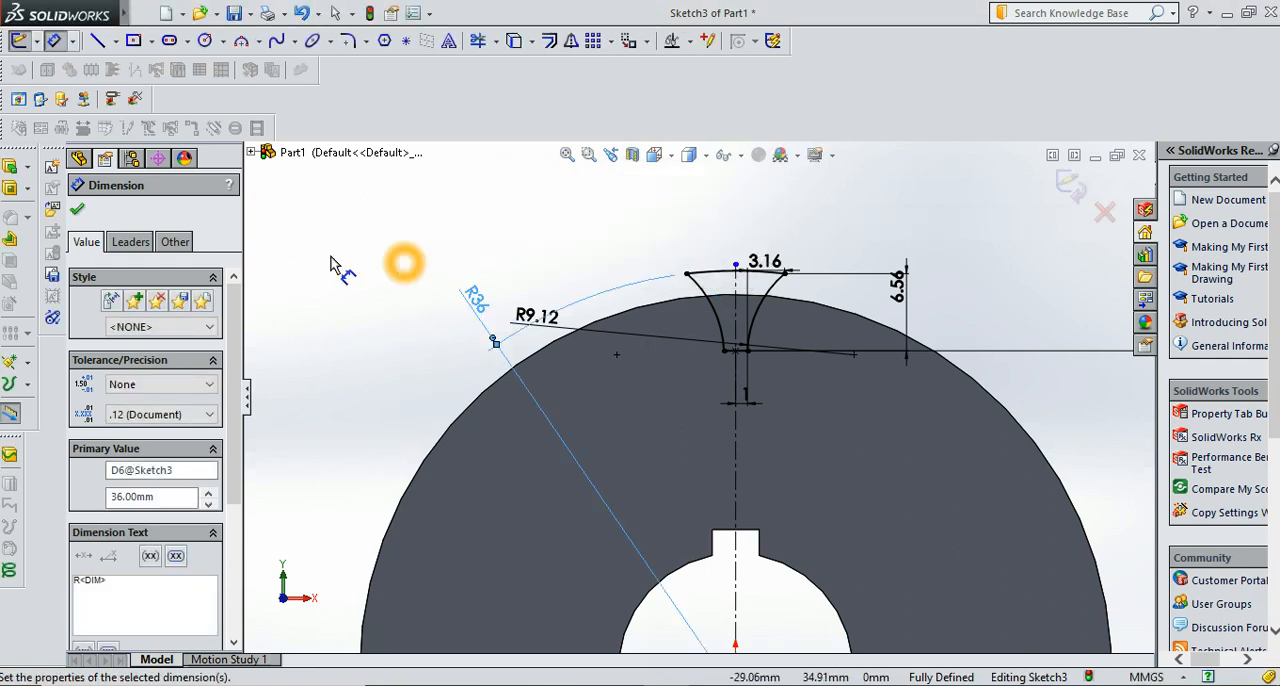
{"action": "left_click", "coordinate": [79, 211]}
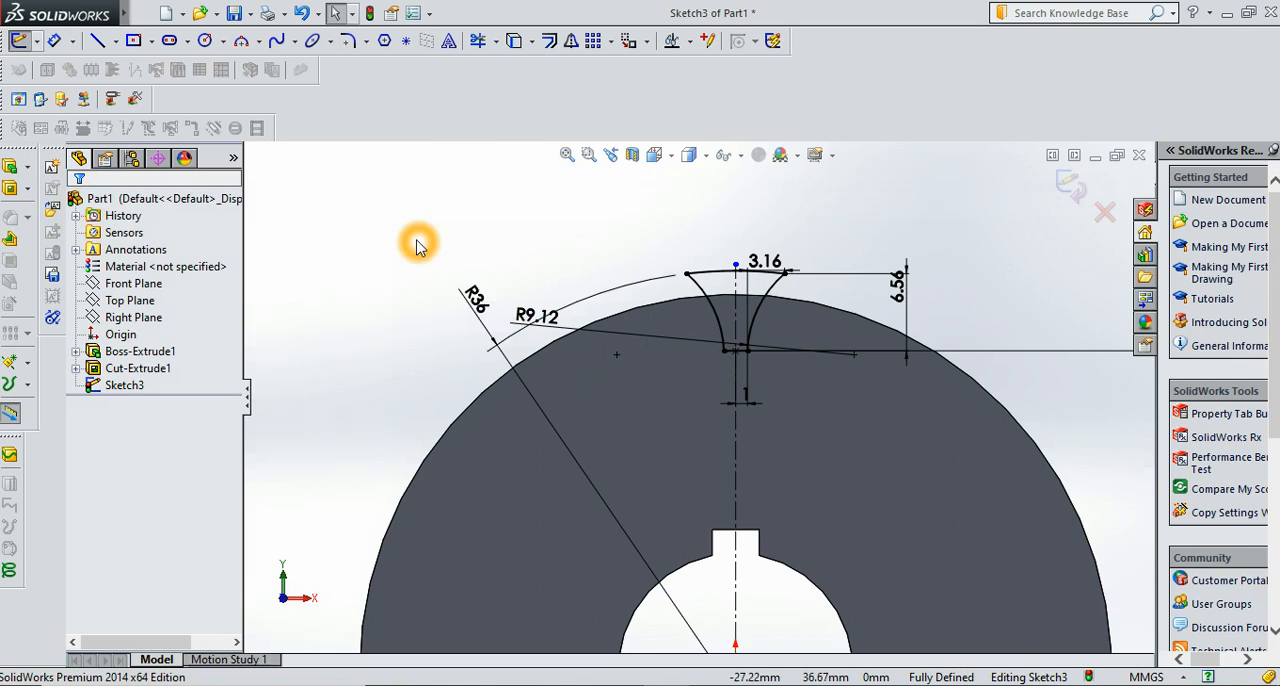
Cut the closed notch profile through the disc's rim with a blind Extruded Cut 15 mm deep
{"action": "left_click", "coordinate": [30, 190]}
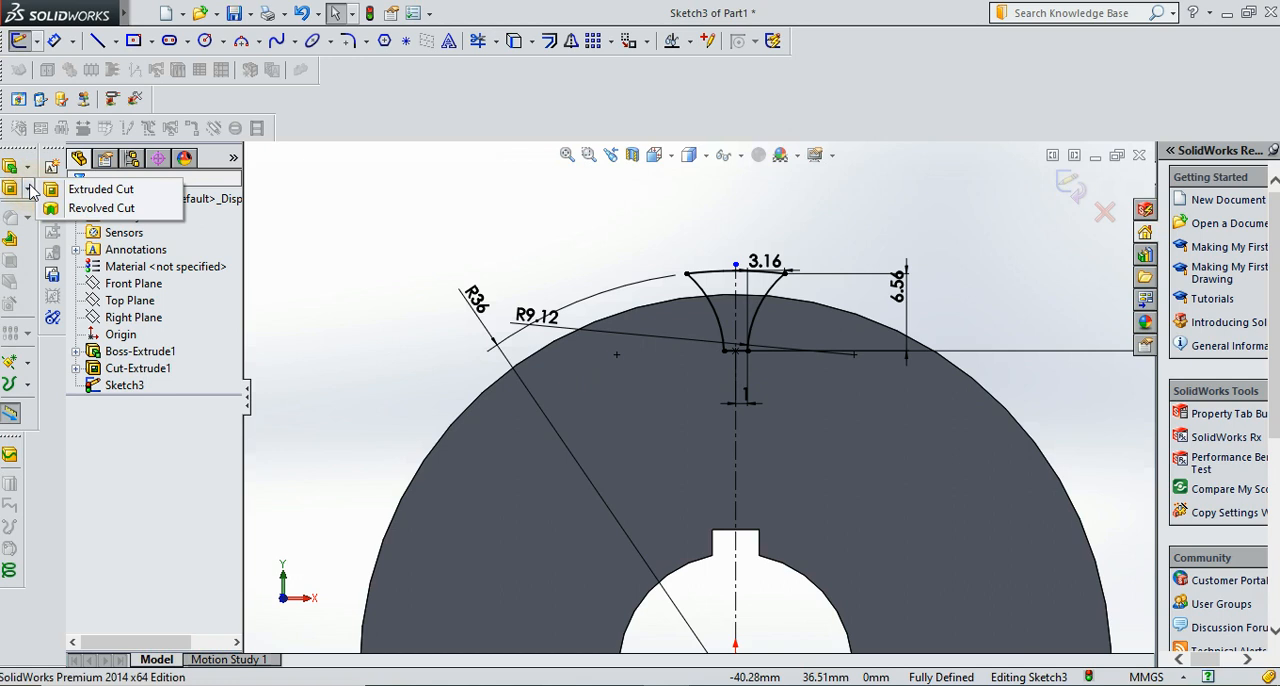
{"action": "left_click", "coordinate": [98, 198]}
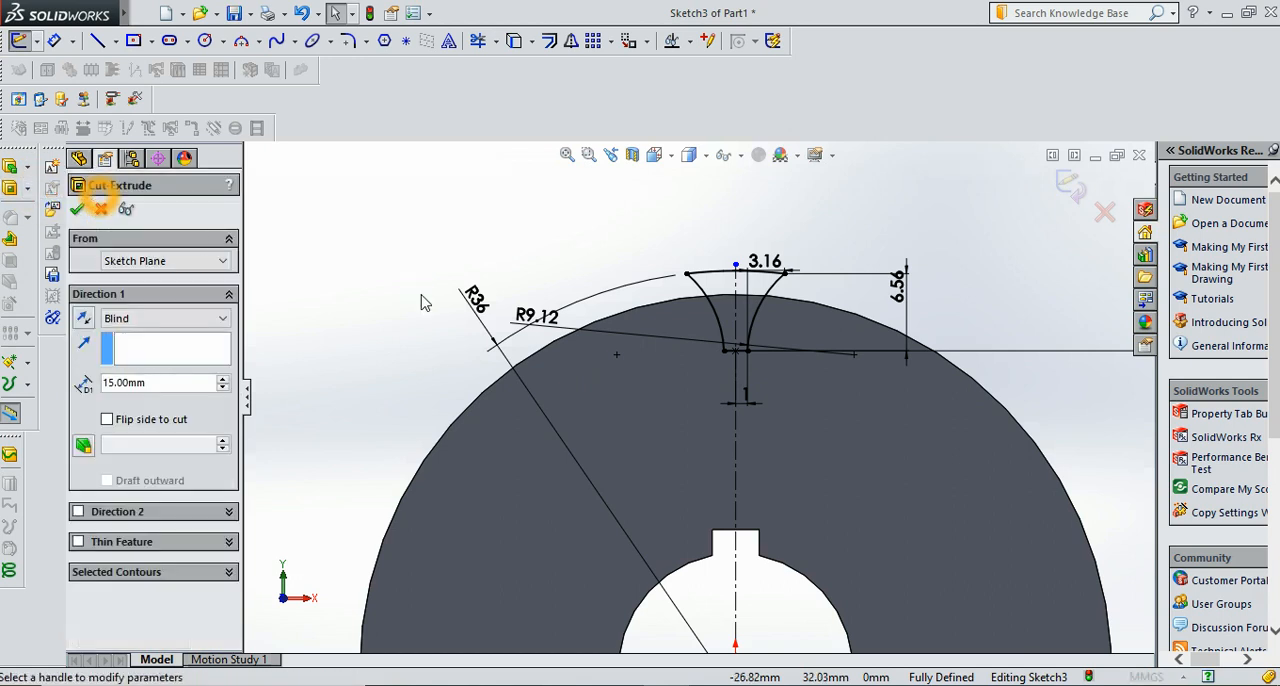
{"action": "left_click", "coordinate": [288, 400]}
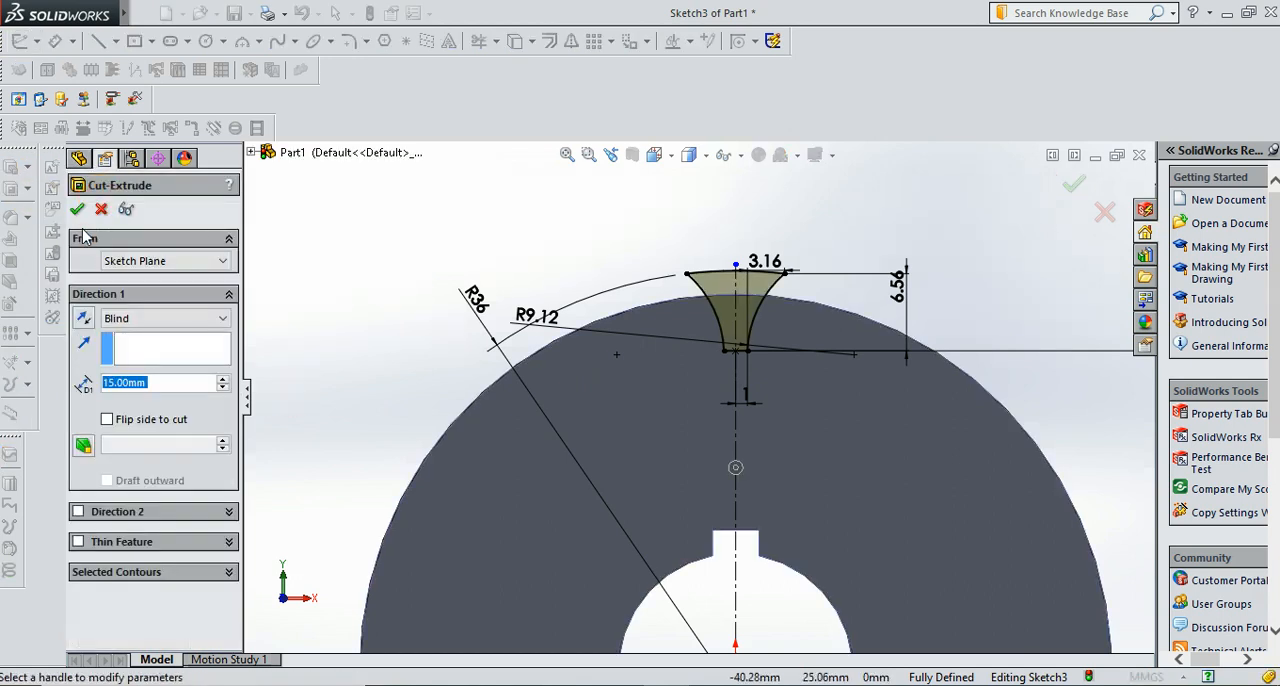
{"action": "left_click", "coordinate": [318, 234]}
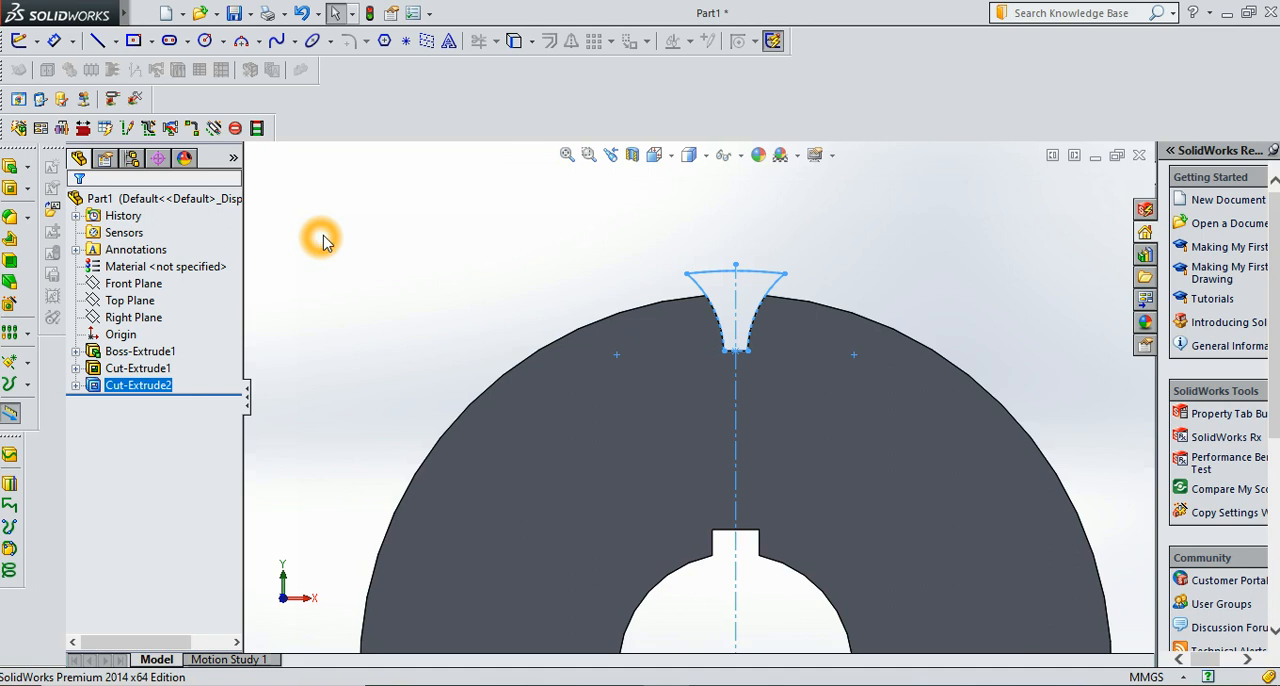
Create a circular pattern of the notch cut around the disc's front circular edge, with 30 equally spaced instances over 360 degrees
{"action": "right_click", "coordinate": [396, 249]}
{"action": "mouse_move", "coordinate": [545, 320]}
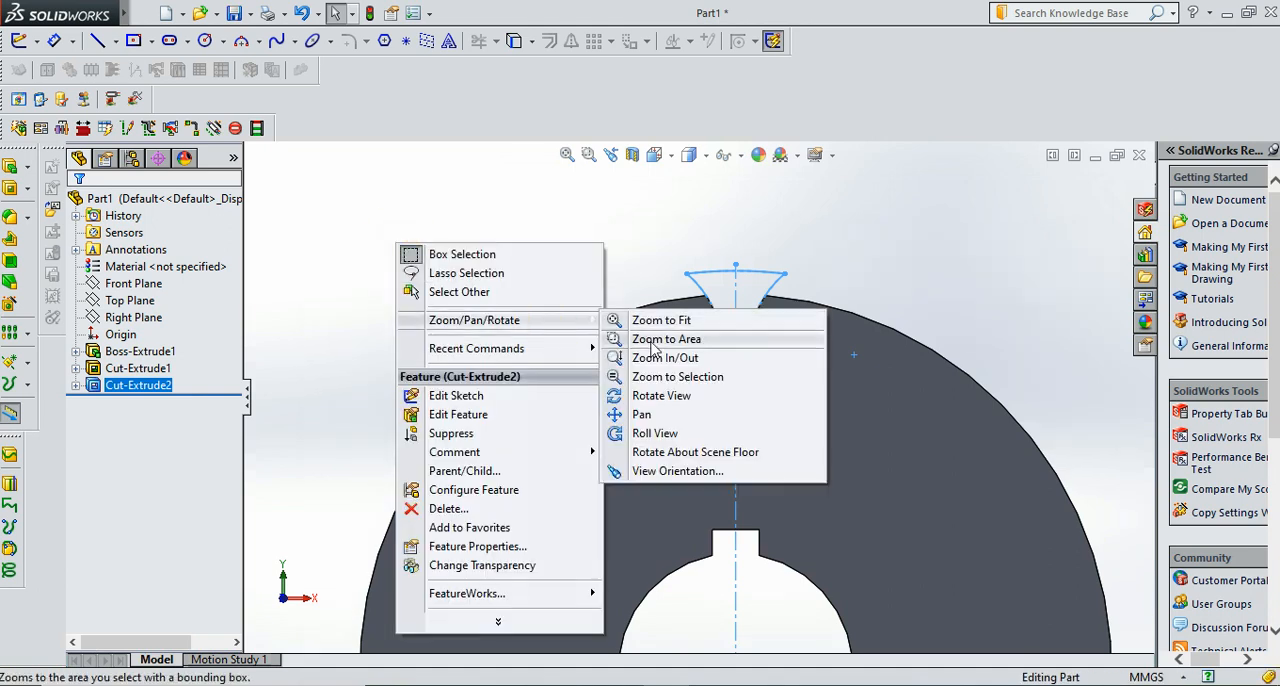
{"action": "left_click", "coordinate": [660, 395]}
{"action": "left_click_drag", "start_coordinate": [622, 360], "coordinate": [630, 420]}
{"action": "left_click", "coordinate": [203, 483]}
{"action": "left_click", "coordinate": [136, 390]}
{"action": "left_click", "coordinate": [136, 390]}
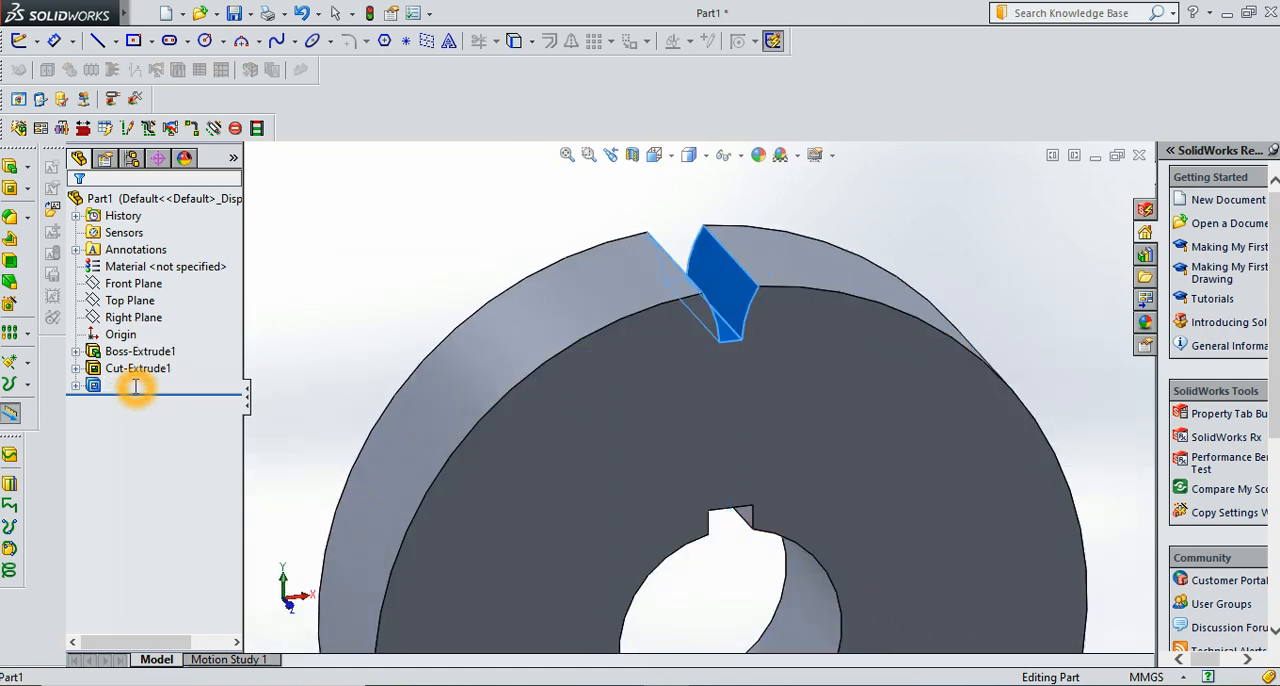
{"action": "left_click", "coordinate": [30, 336]}
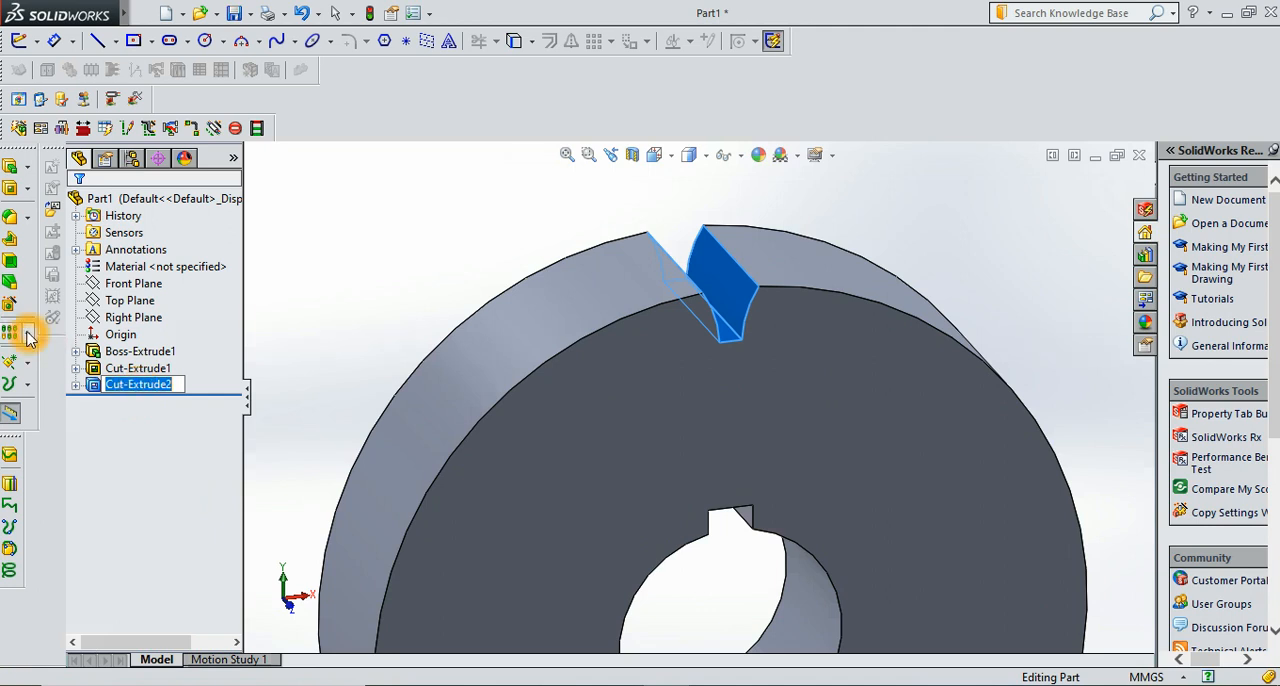
{"action": "left_click", "coordinate": [88, 354]}
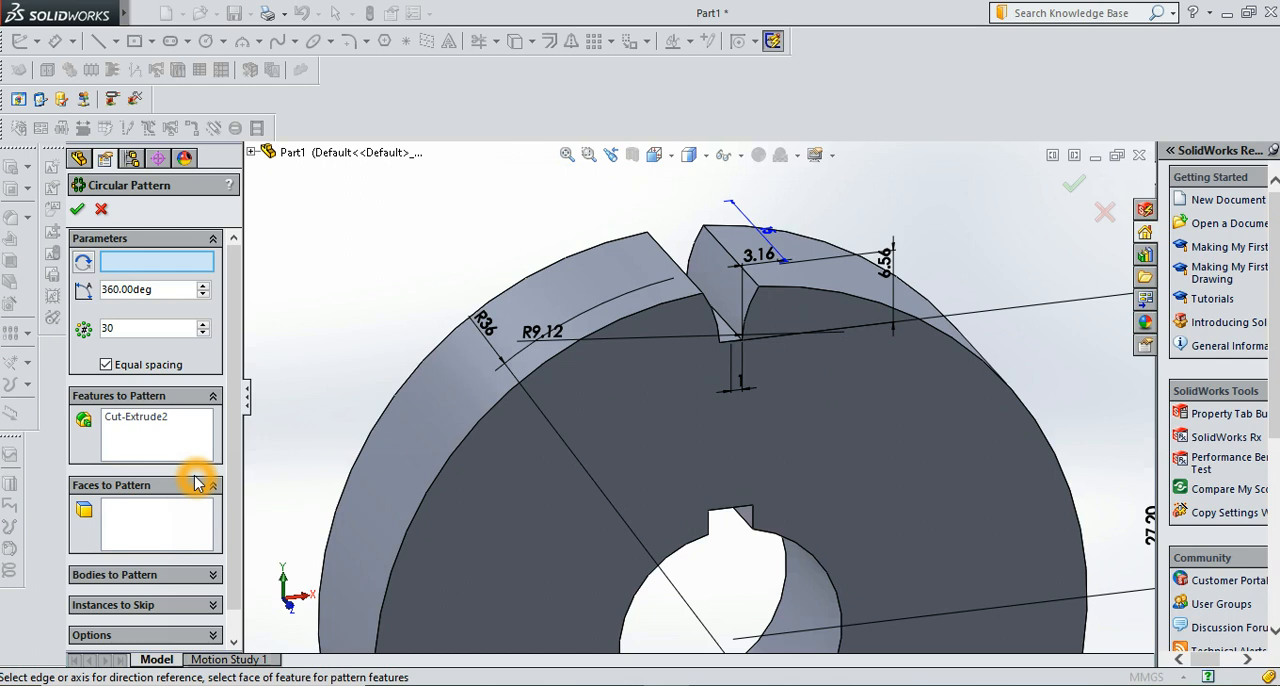
{"action": "left_click", "coordinate": [497, 410]}
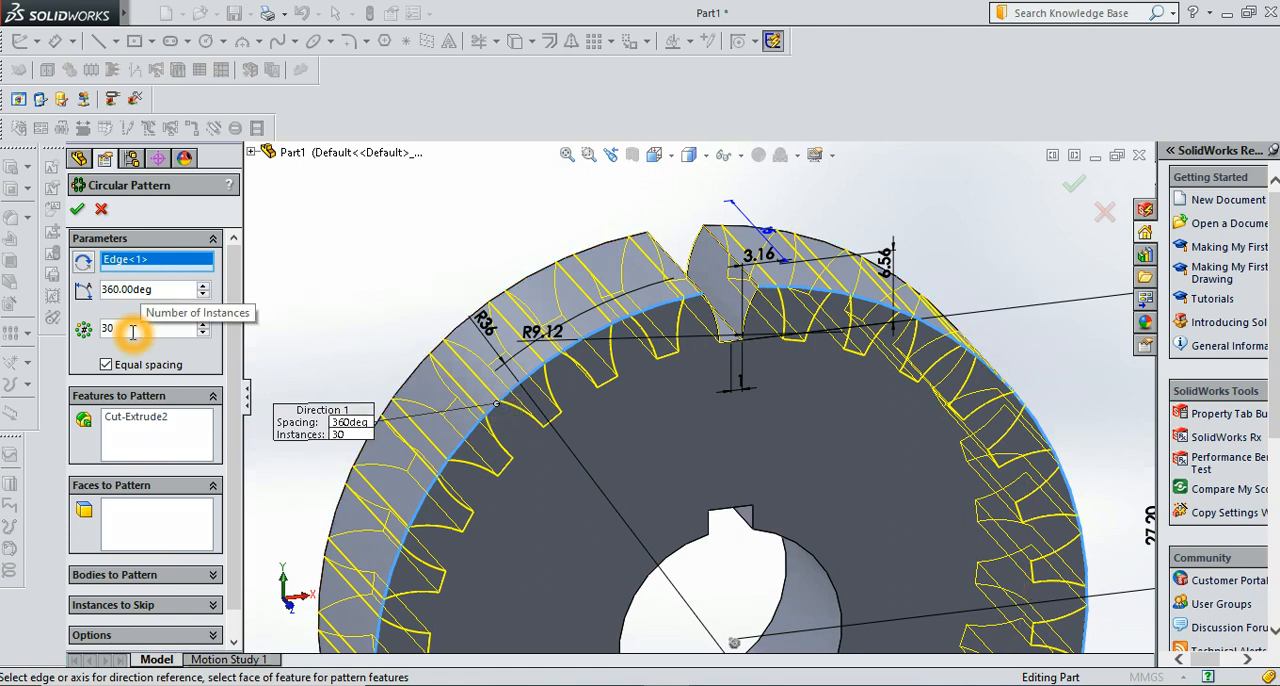
{"action": "left_click", "coordinate": [80, 215]}
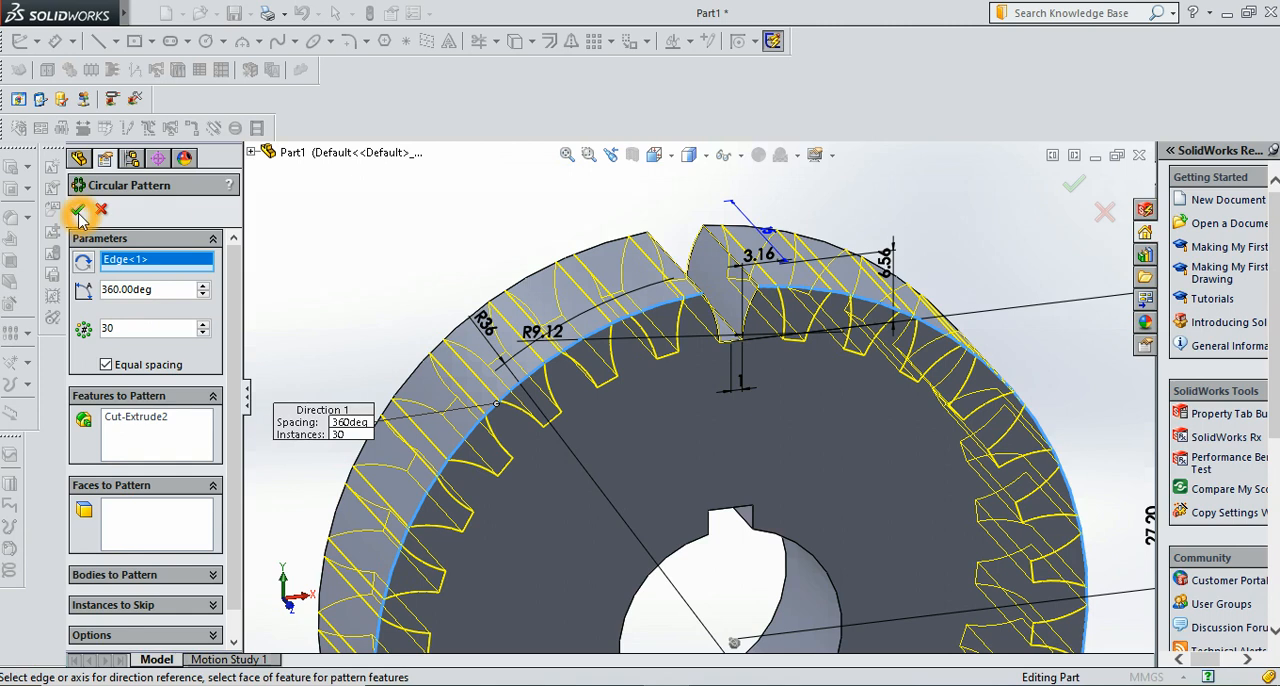
{"action": "left_click", "coordinate": [414, 295]}
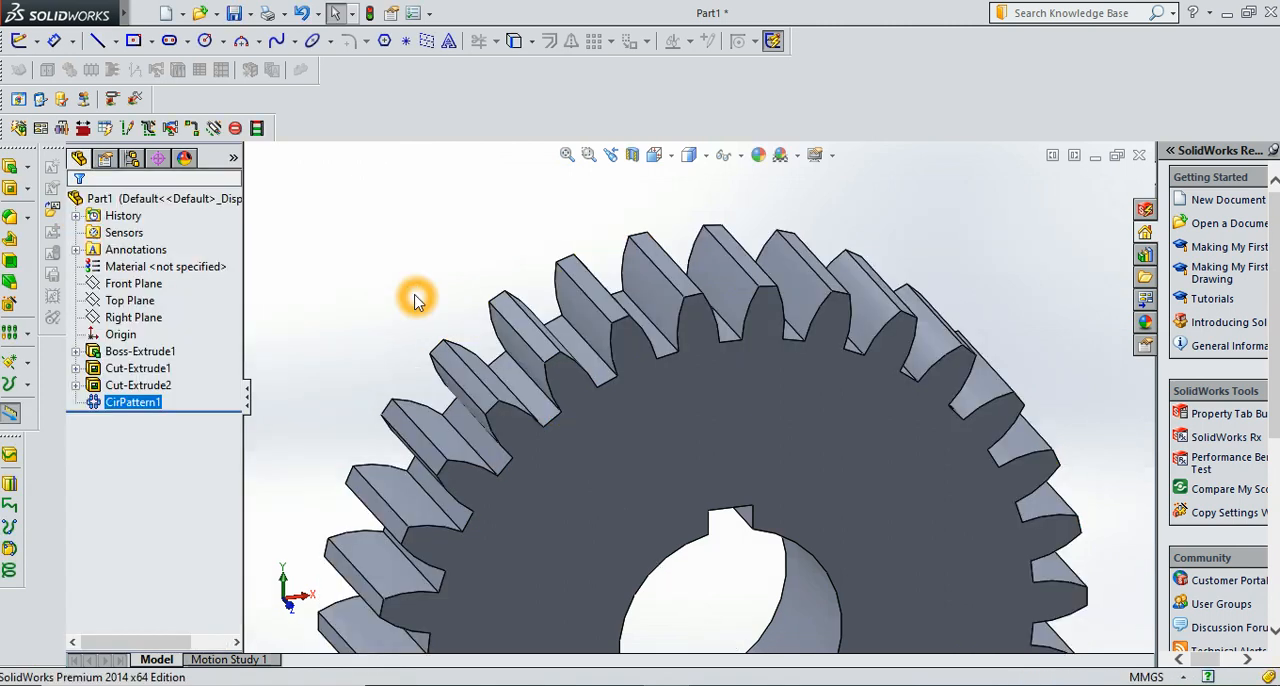
{"action": "left_click", "coordinate": [414, 298]}
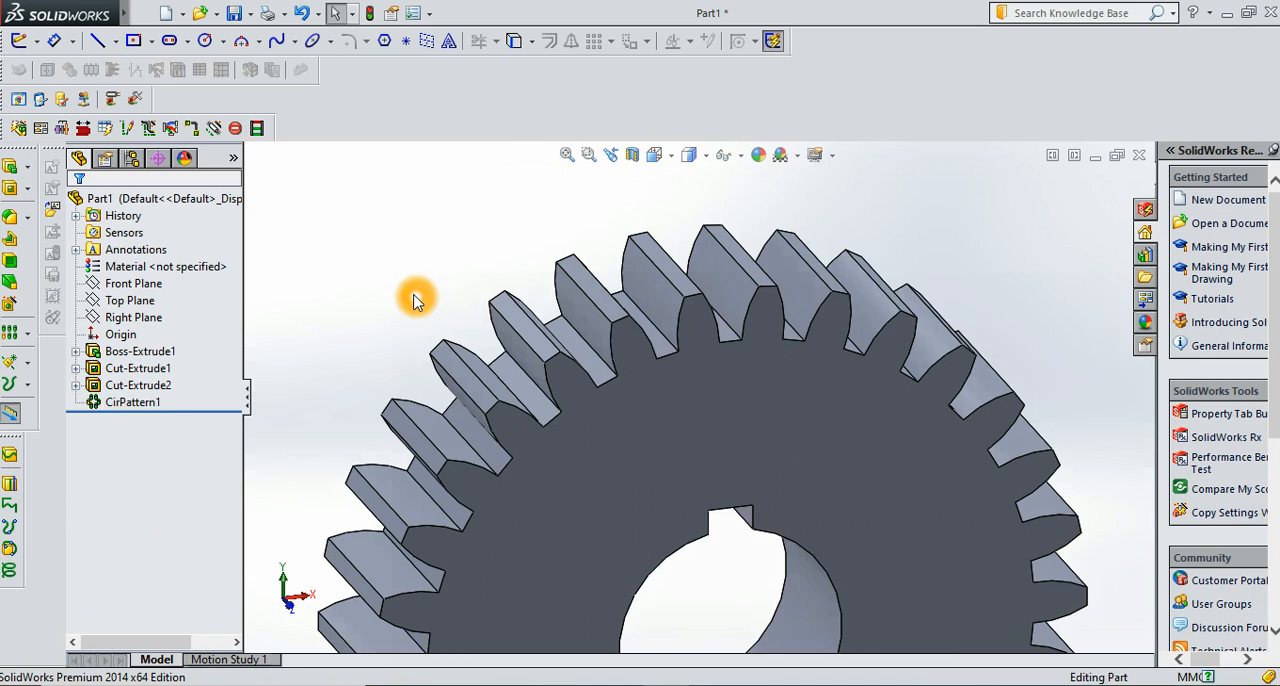
Examine the finished gear's teeth, bore and keyway close up and from different angles
{"action": "scroll", "coordinate": [414, 298], "scroll_direction": "up", "scroll_amount": 2}
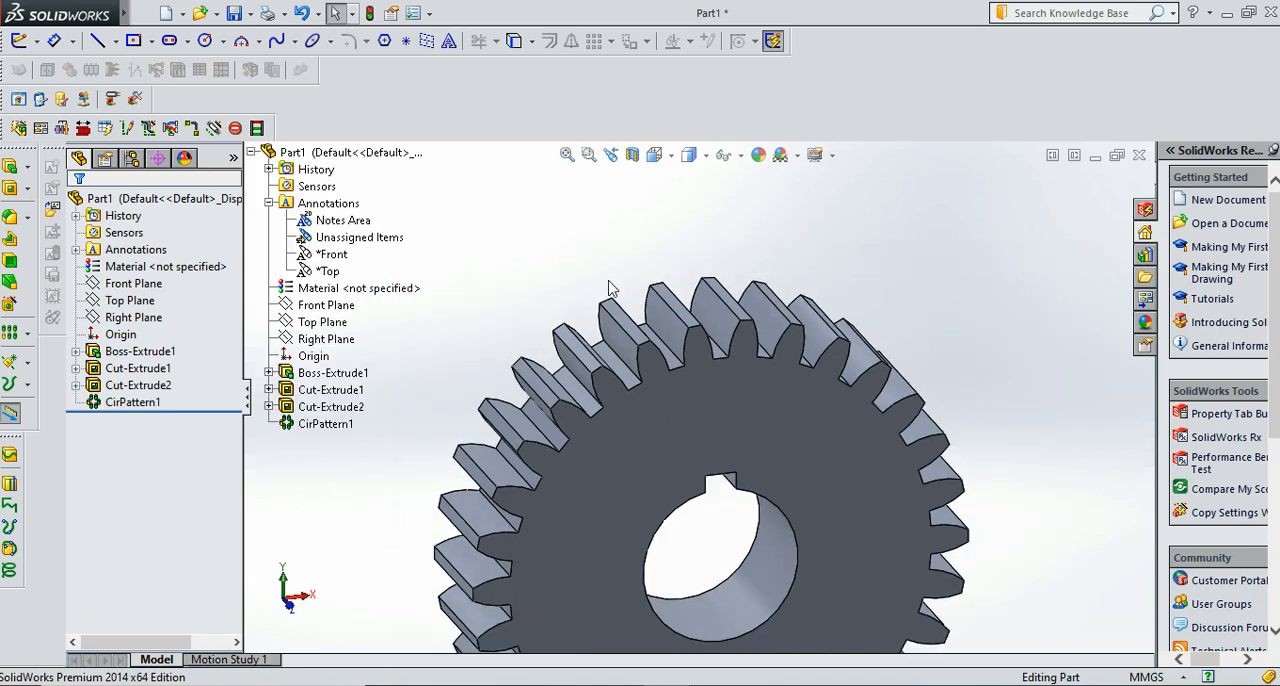
{"action": "left_click", "coordinate": [609, 282]}
{"action": "scroll", "coordinate": [609, 282], "scroll_direction": "up", "scroll_amount": 3}
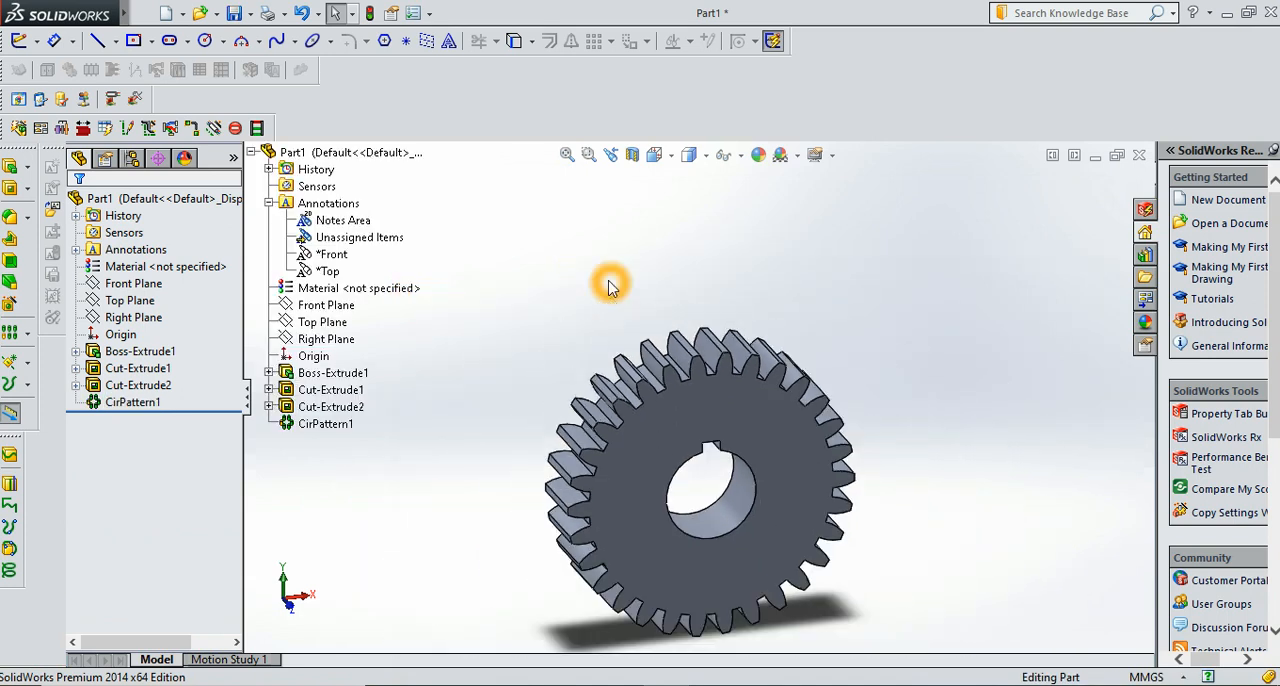
{"action": "left_click", "coordinate": [508, 532]}
{"action": "scroll", "coordinate": [505, 535], "scroll_direction": "down", "scroll_amount": 2}
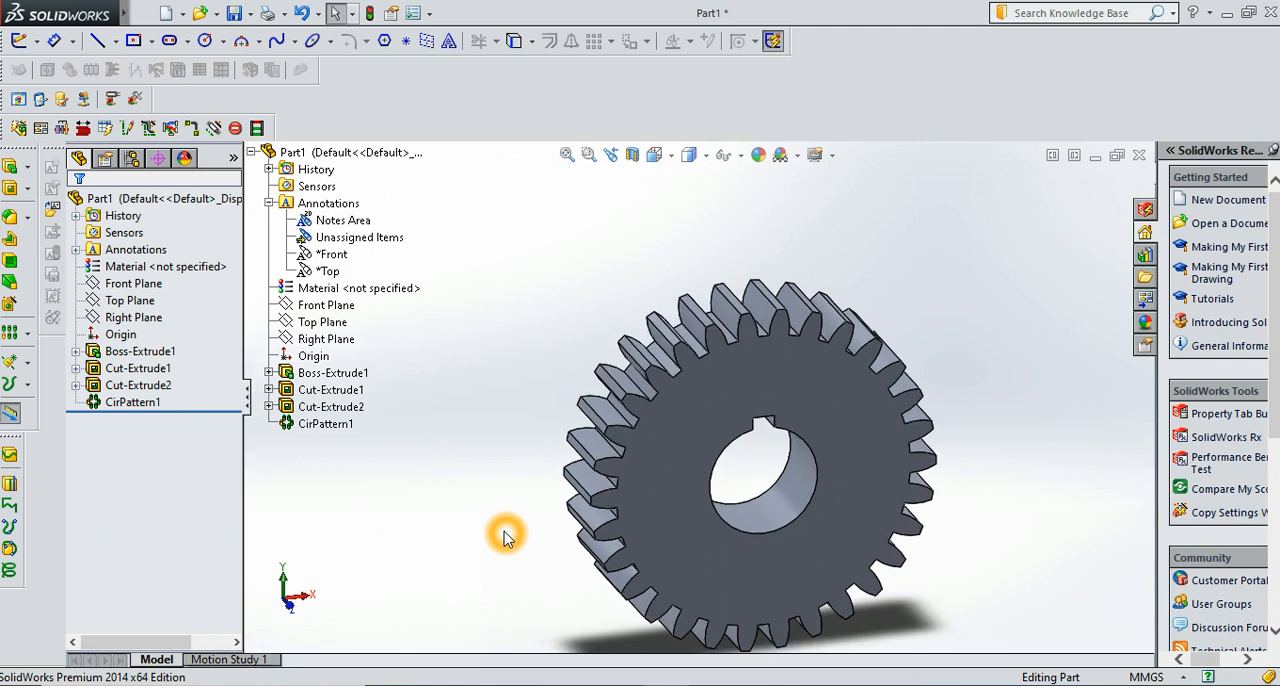
{"action": "left_click", "coordinate": [971, 509]}
{"action": "scroll", "coordinate": [971, 509], "scroll_direction": "down", "scroll_amount": 3}
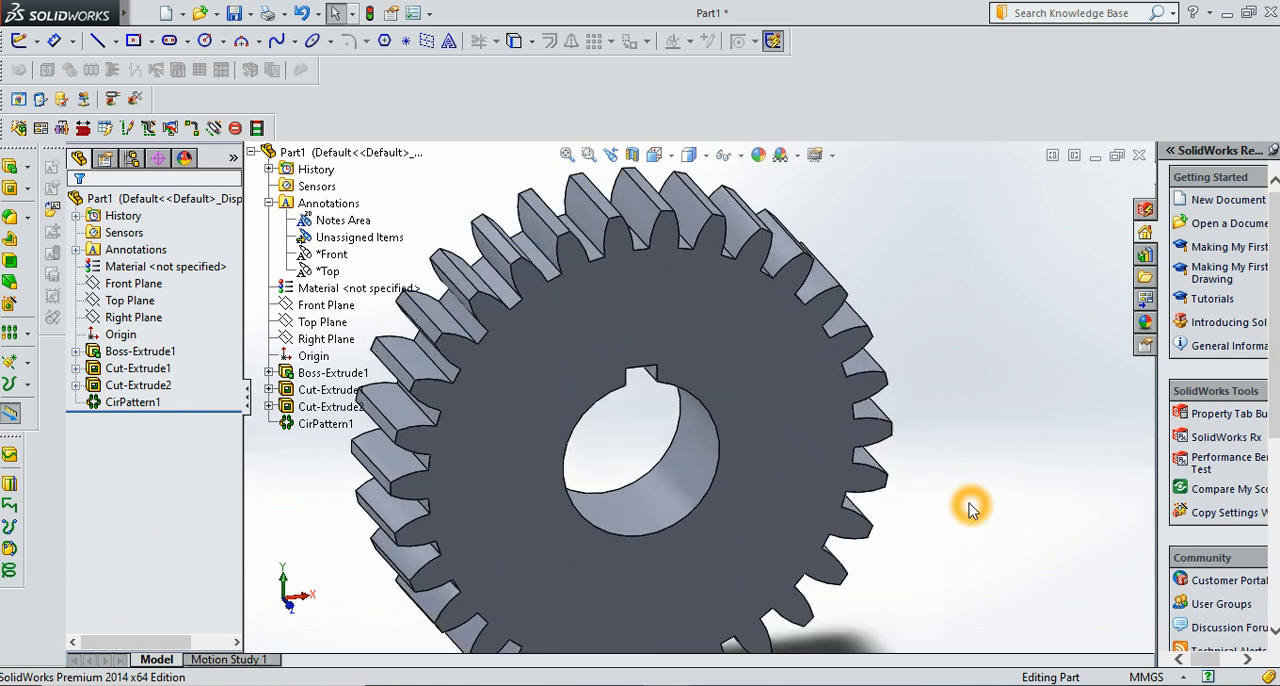
{"action": "scroll", "coordinate": [971, 509], "scroll_direction": "up", "scroll_amount": 3}
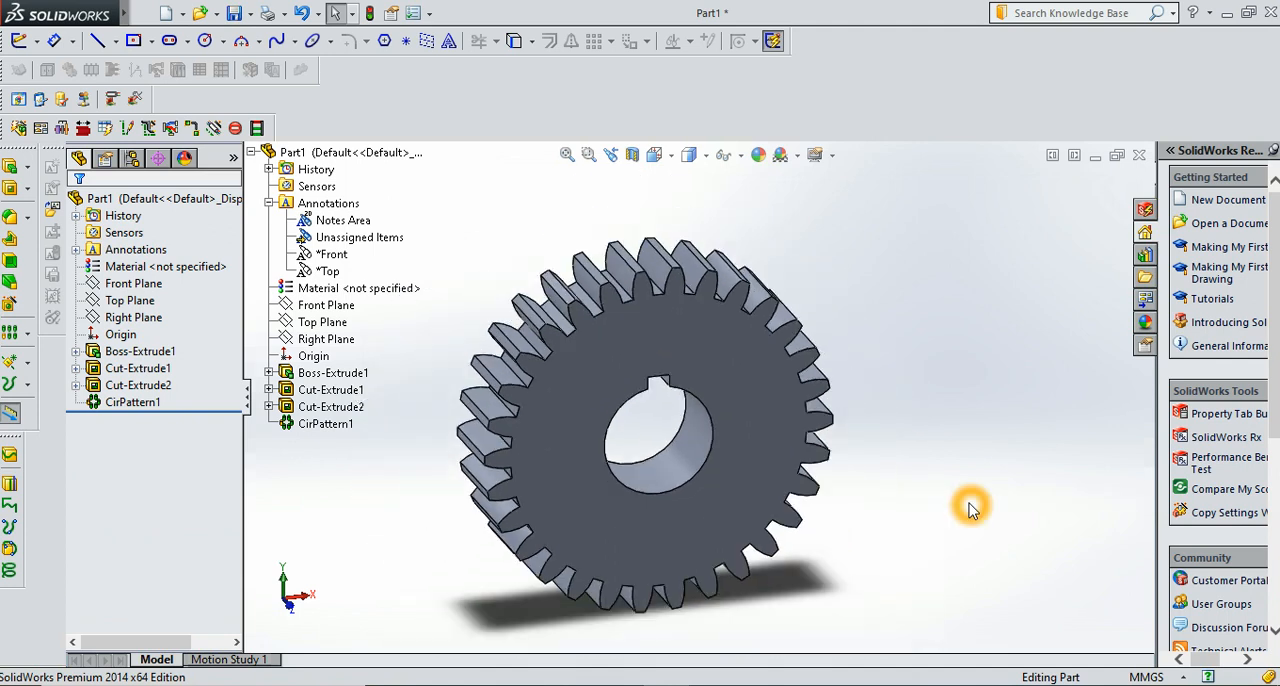
{"action": "right_click", "coordinate": [849, 312]}
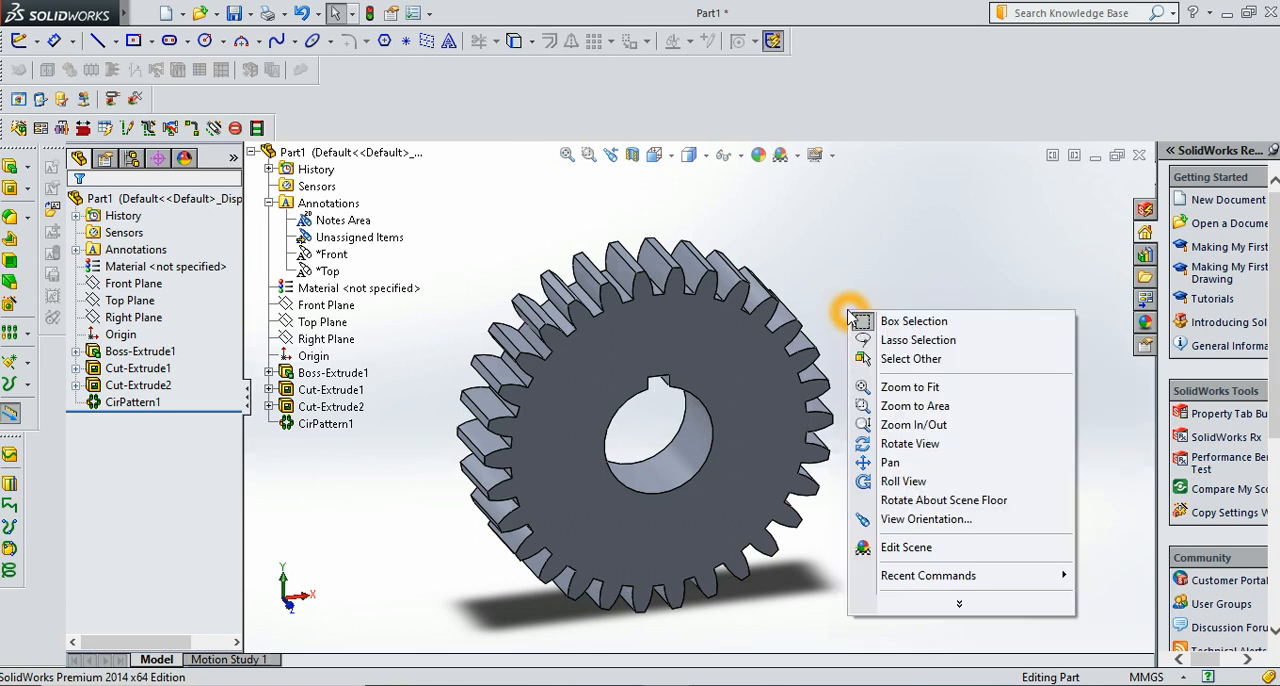
{"action": "left_click", "coordinate": [898, 446]}
{"action": "left_click_drag", "start_coordinate": [674, 343], "coordinate": [624, 458]}
{"action": "left_click_drag", "start_coordinate": [831, 533], "coordinate": [677, 506]}
{"action": "left_click_drag", "start_coordinate": [617, 406], "coordinate": [575, 362]}
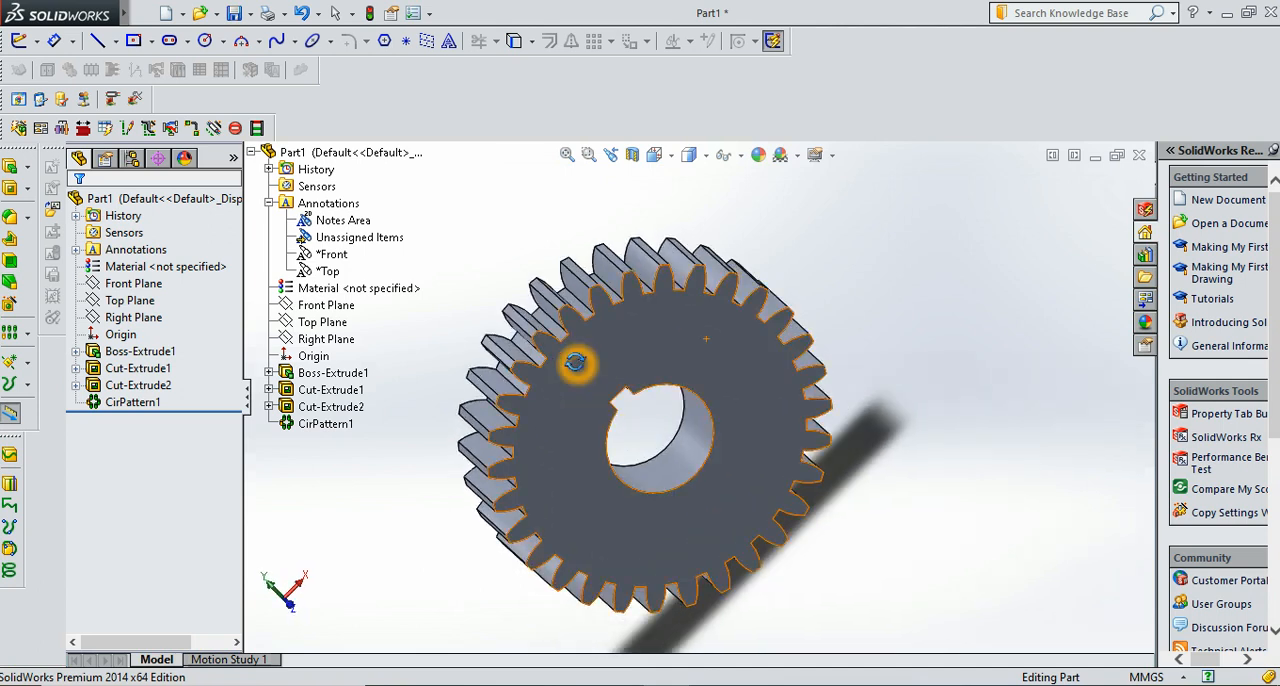